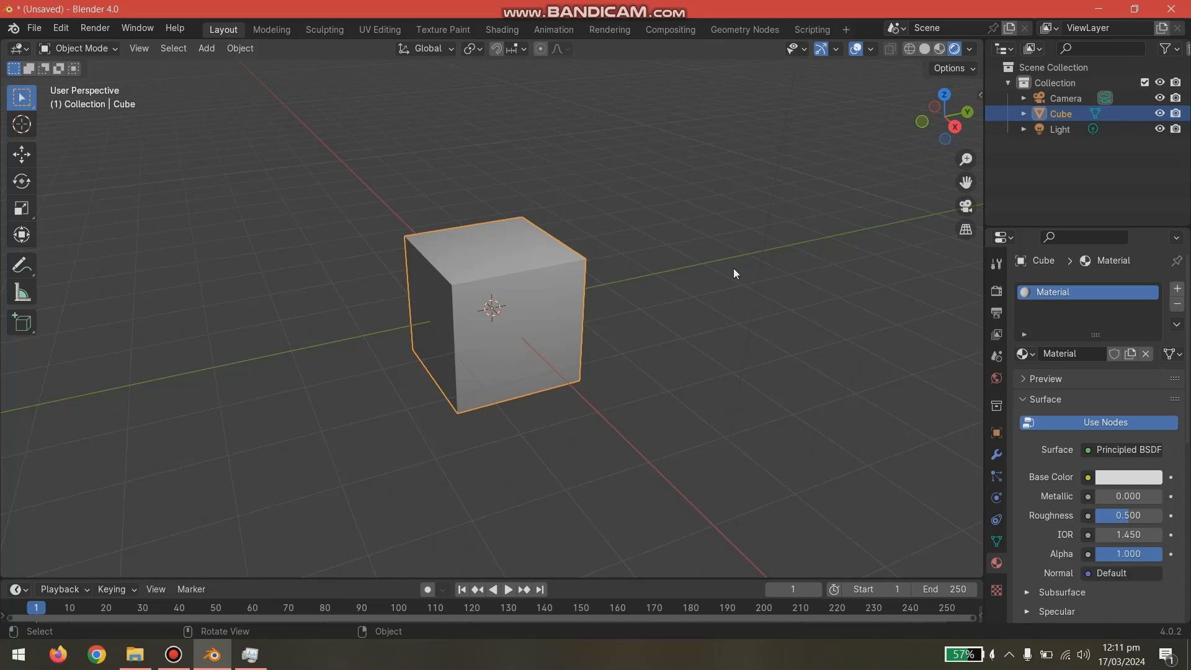
- Move the point light down, closer to the cube's height
scroll(733, 273, "down", 4)
left_click(629, 98)
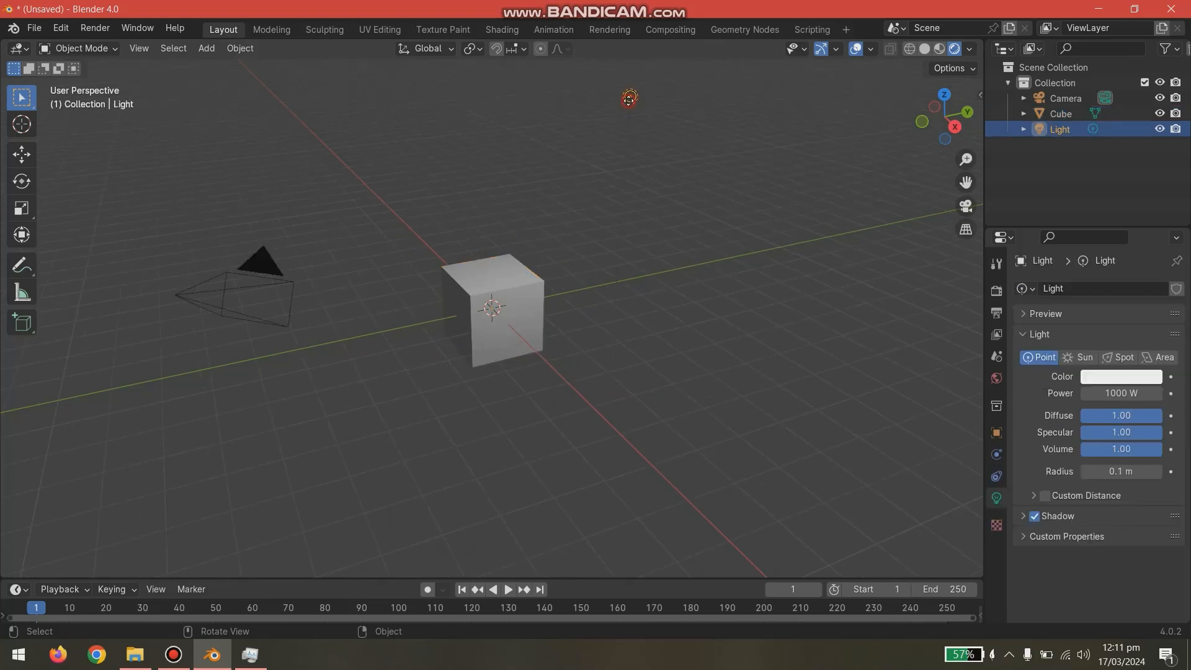
mouse_move(629, 98)
left_mouse_down()
mouse_move(590, 245)
mouse_move(678, 285)
mouse_move(726, 234)
mouse_move(698, 216)
left_mouse_up()
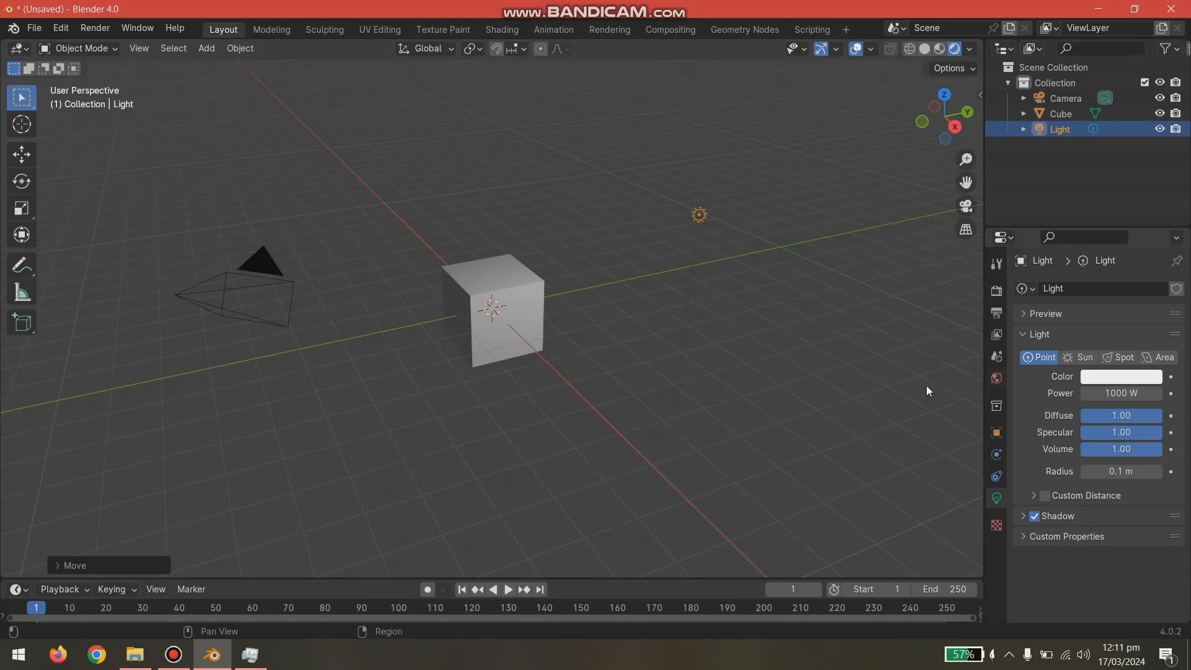
- Switch the viewport to Material Preview shading and select the cube
left_click(939, 49)
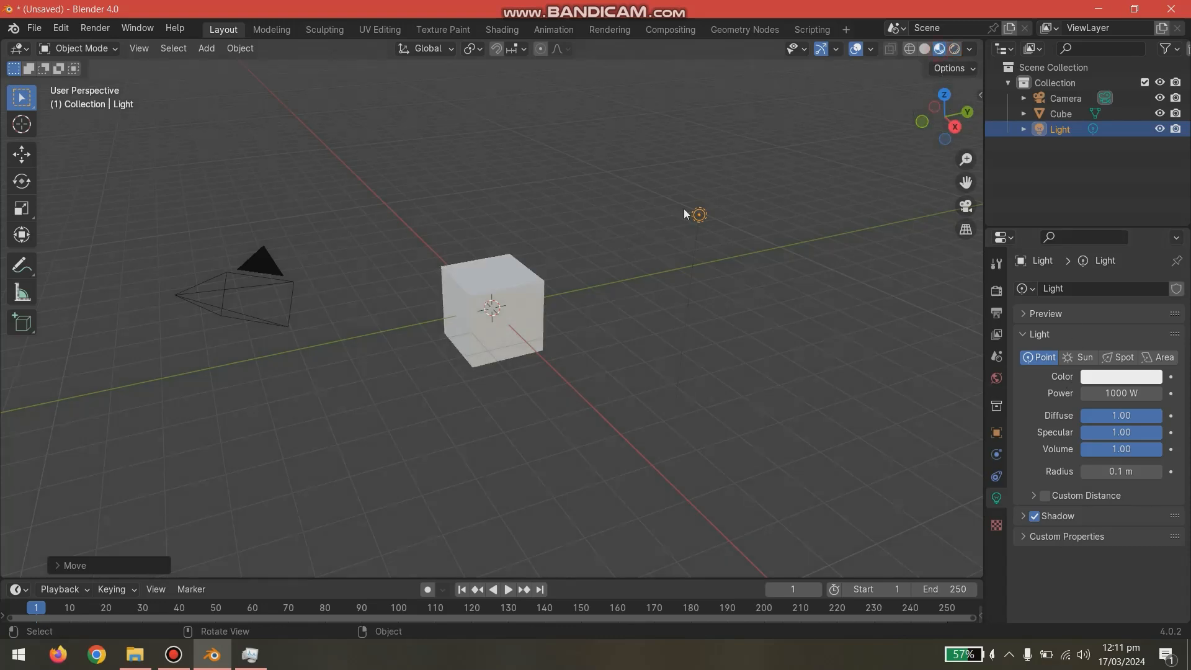
left_click(551, 273)
scroll(551, 267, "up", 4)
left_click(674, 276)
left_click(589, 273)
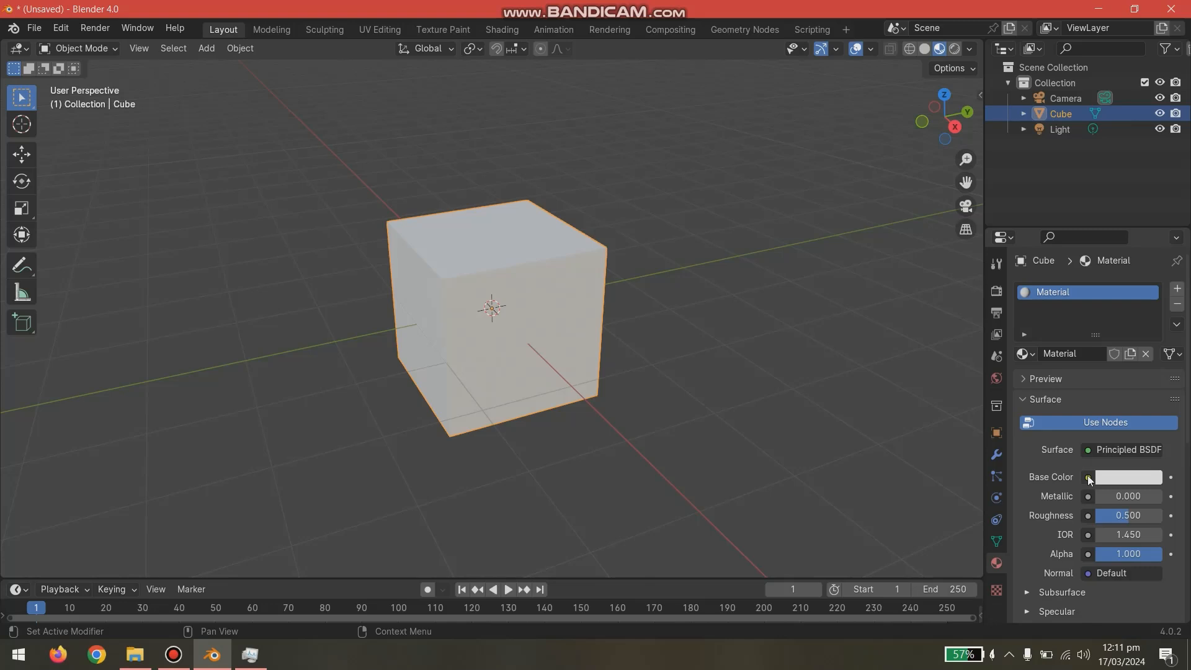
left_click(174, 658)
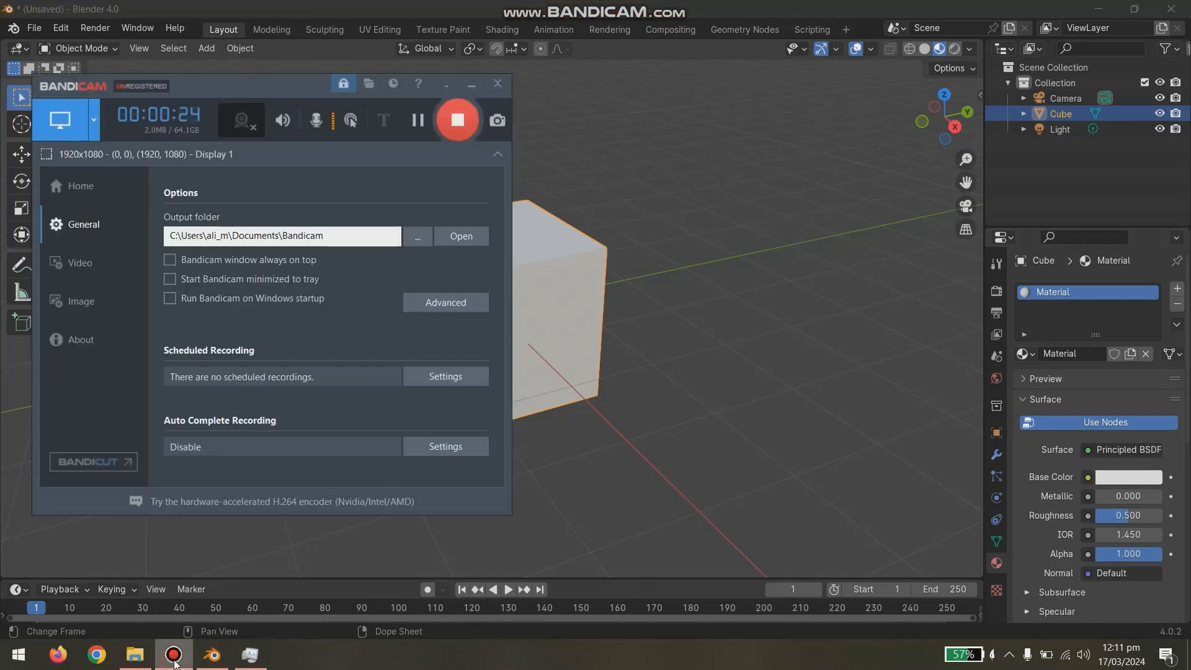
left_click(175, 658)
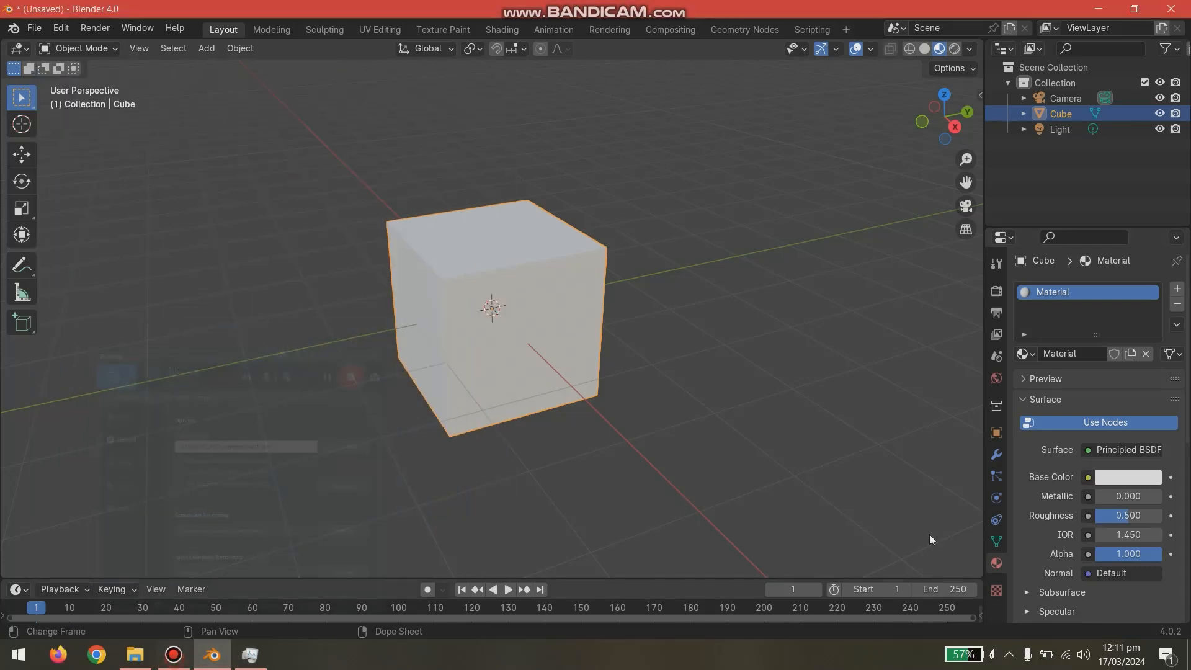
- Examine the RGB, HSV and Hex modes of the base color picker for the cube's material
left_click(1088, 477)
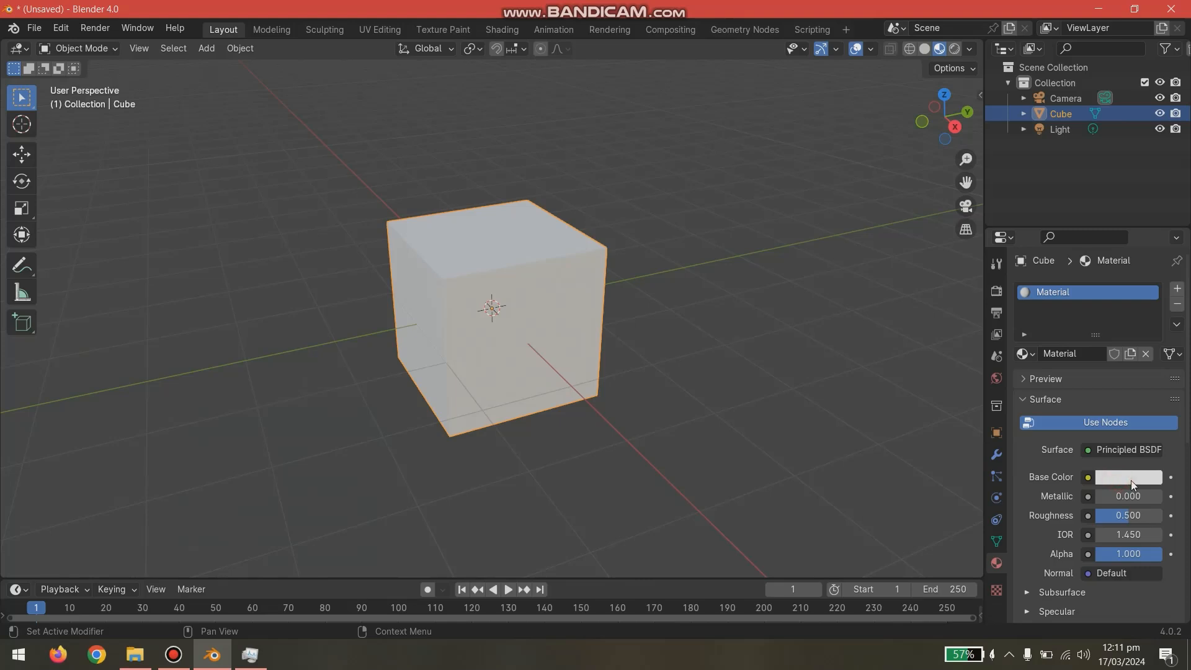
left_click(1131, 477)
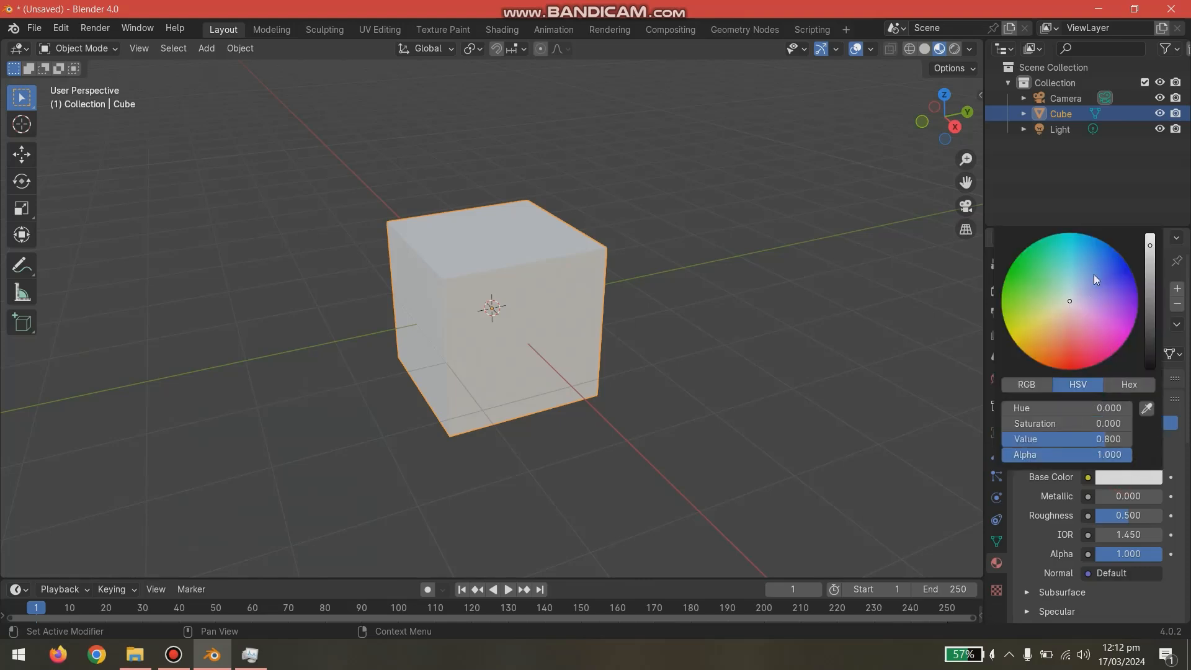
left_click_drag(1072, 300, 1067, 274)
right_click(1067, 274)
left_click(1020, 385)
left_click(1124, 386)
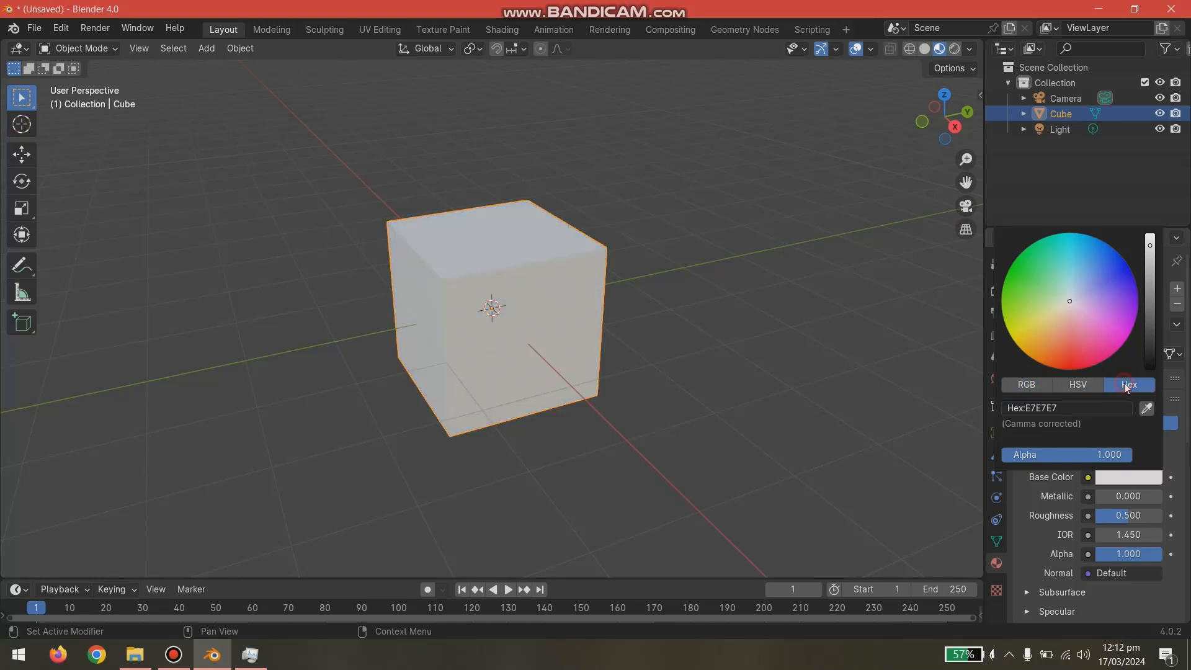
left_click(1086, 386)
left_click(1027, 386)
left_click(1124, 384)
left_click(1086, 385)
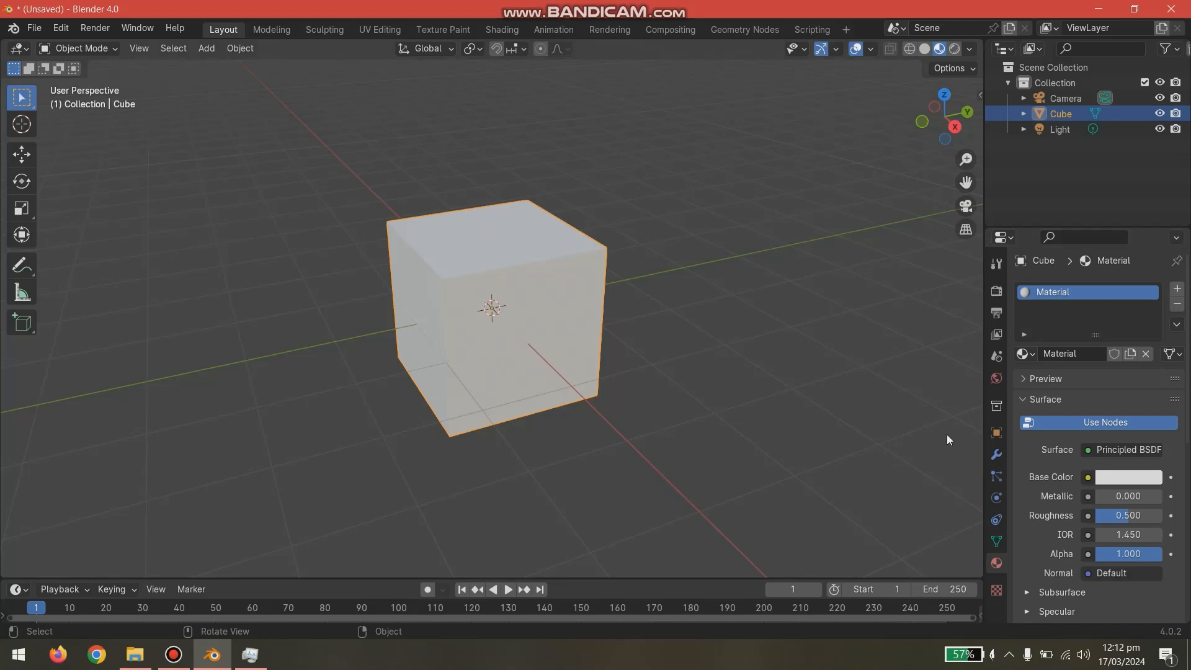
- Set the base color of the cube's material to red, with hue 0.999 and saturation 1.000
left_click(1113, 477)
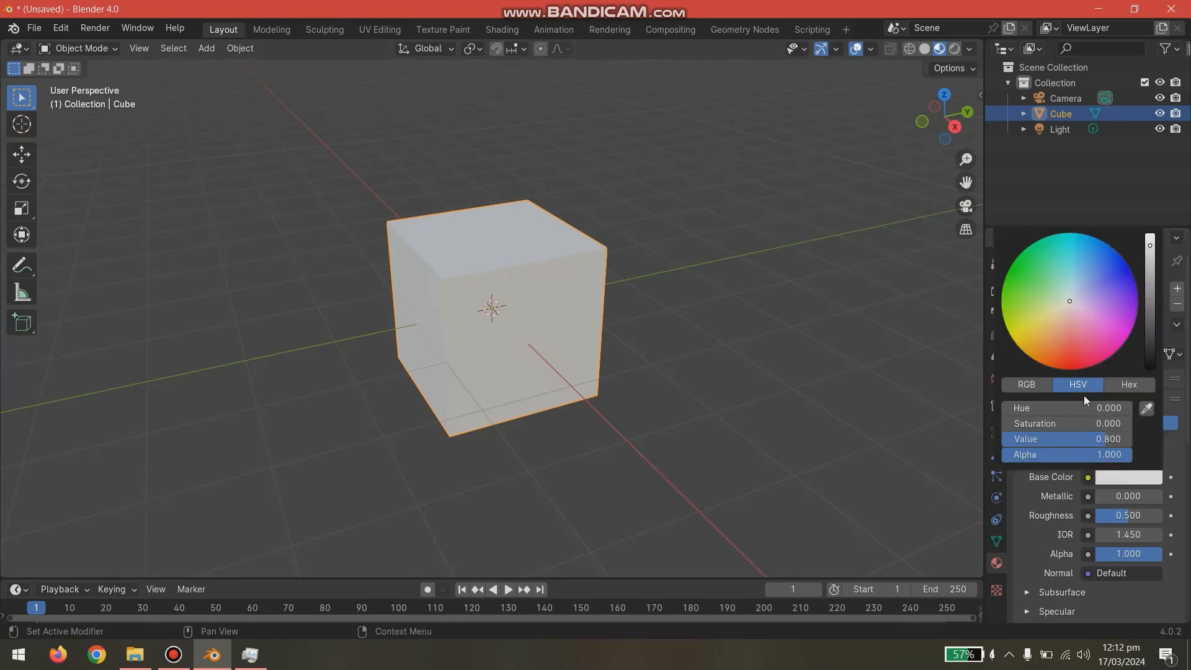
mouse_move(1063, 414)
left_mouse_down()
mouse_move(1141, 413)
mouse_move(1064, 413)
left_mouse_up()
left_click_drag(1051, 339, 1076, 413)
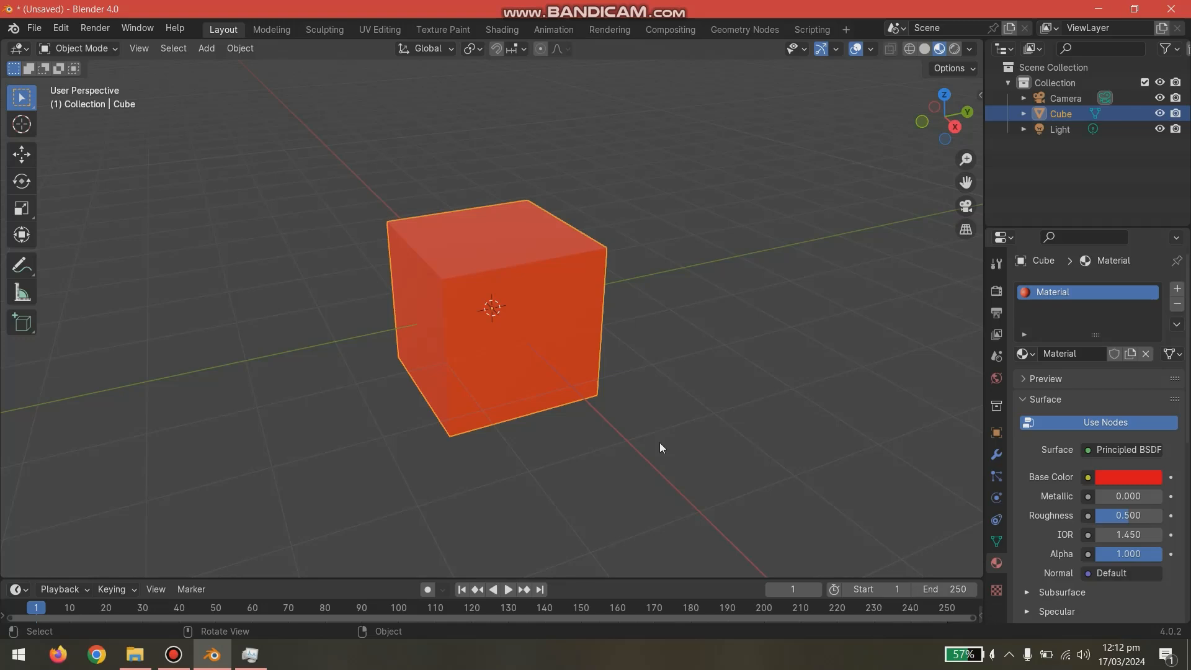
- Shift the base color hue to yellow at 0.122, return it to red, and deselect the cube
left_click(1105, 476)
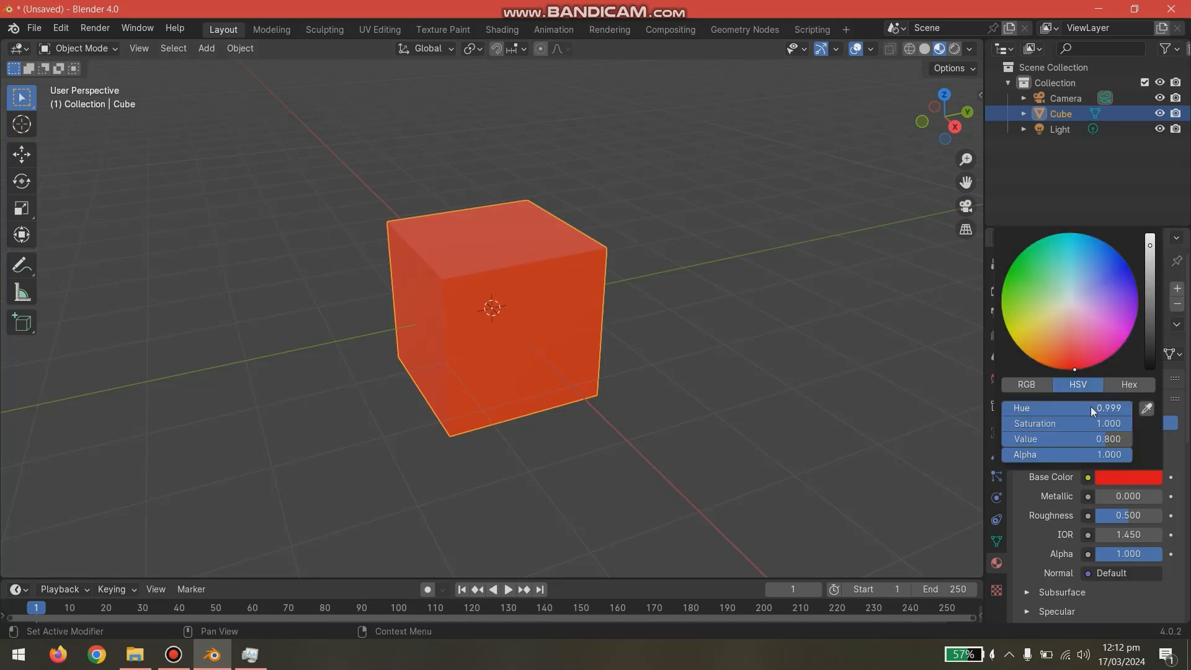
left_click_drag(1099, 409, 1017, 410)
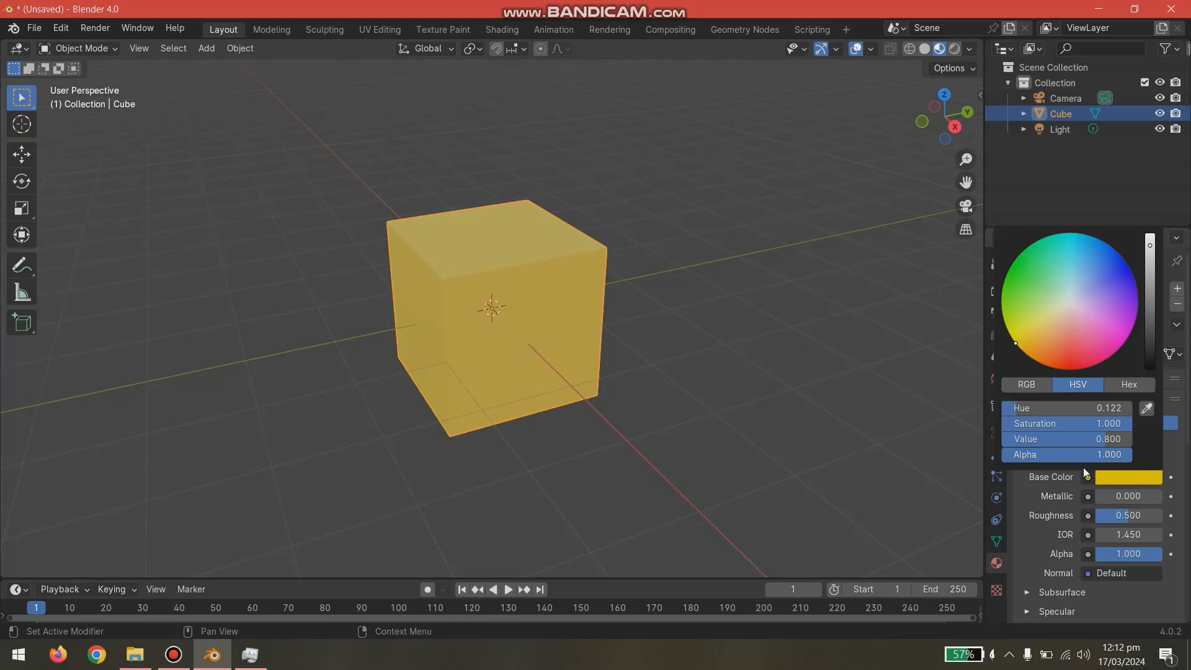
left_click(1126, 477)
left_click_drag(1020, 408, 1132, 408)
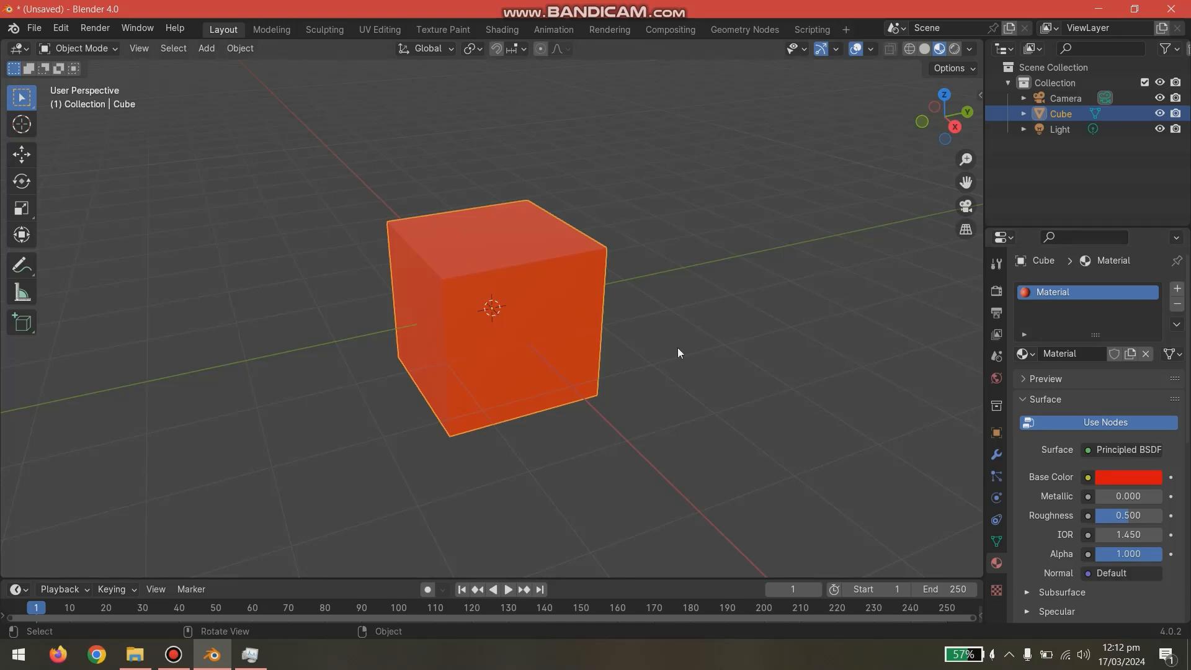
left_click(447, 479)
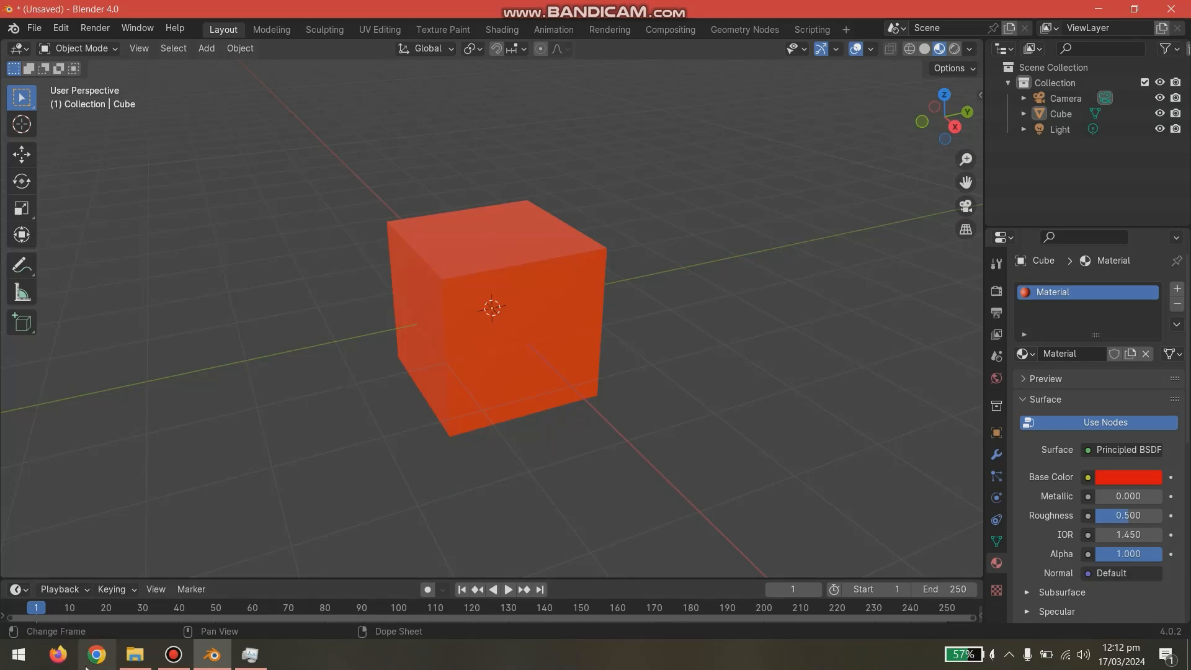
- Switch to Firefox and search Google Images for "download image texture 3d"
left_click(57, 655)
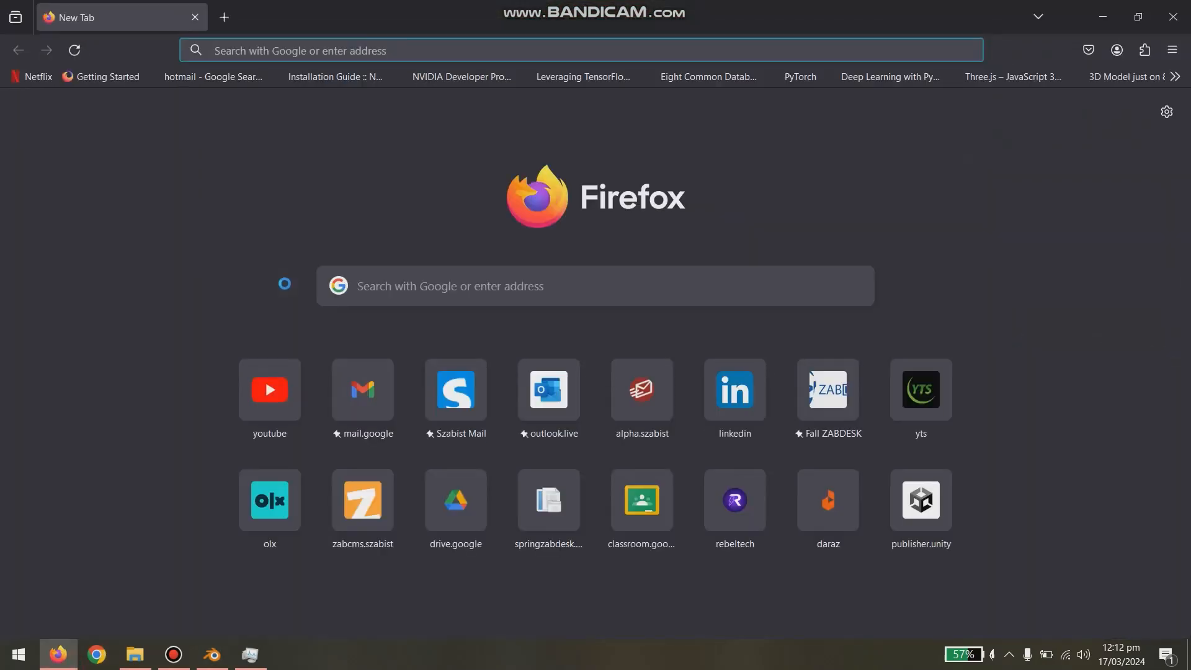
type("download imag")
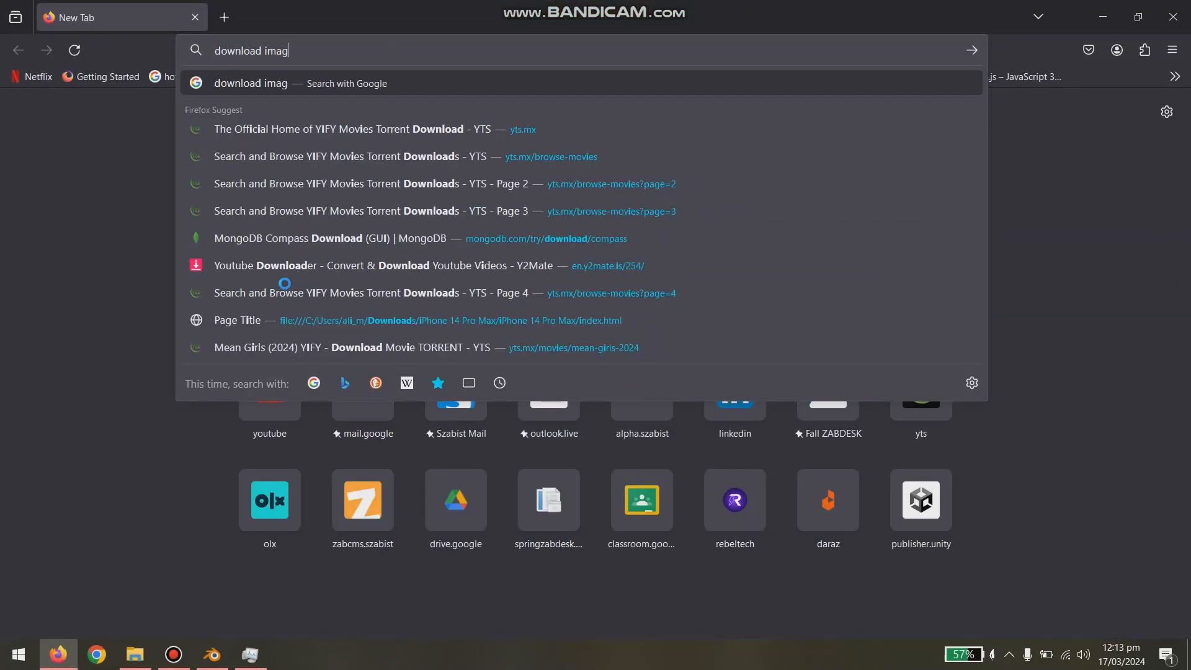
type("e texture 3d")
key("Return")
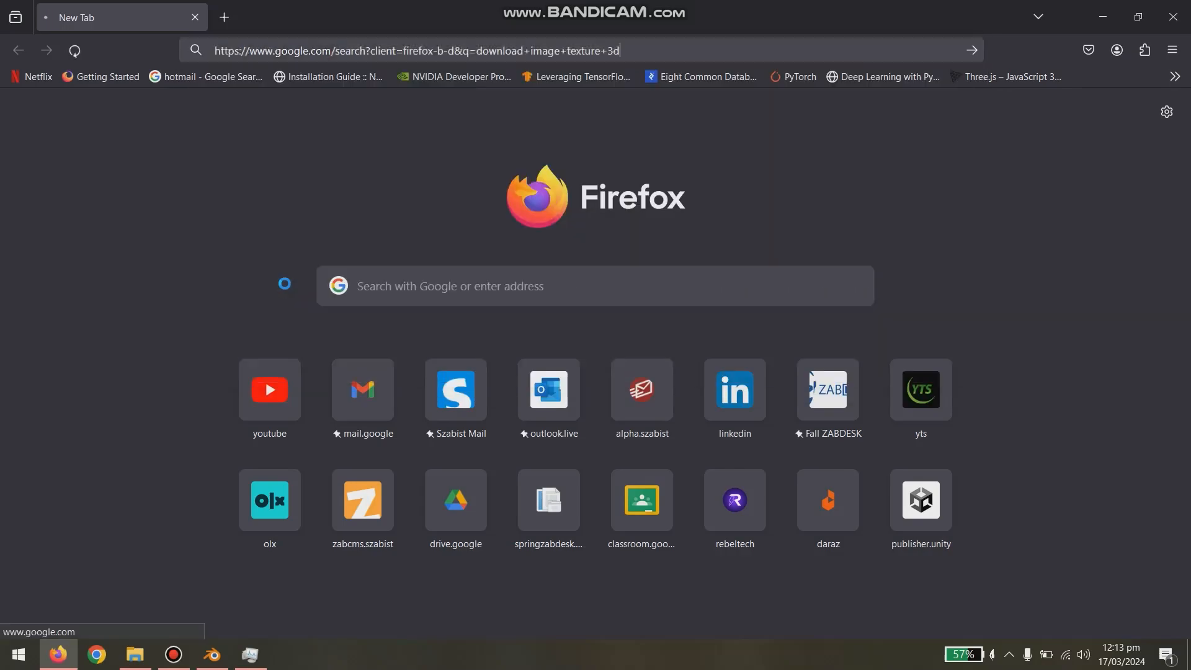
left_click(165, 171)
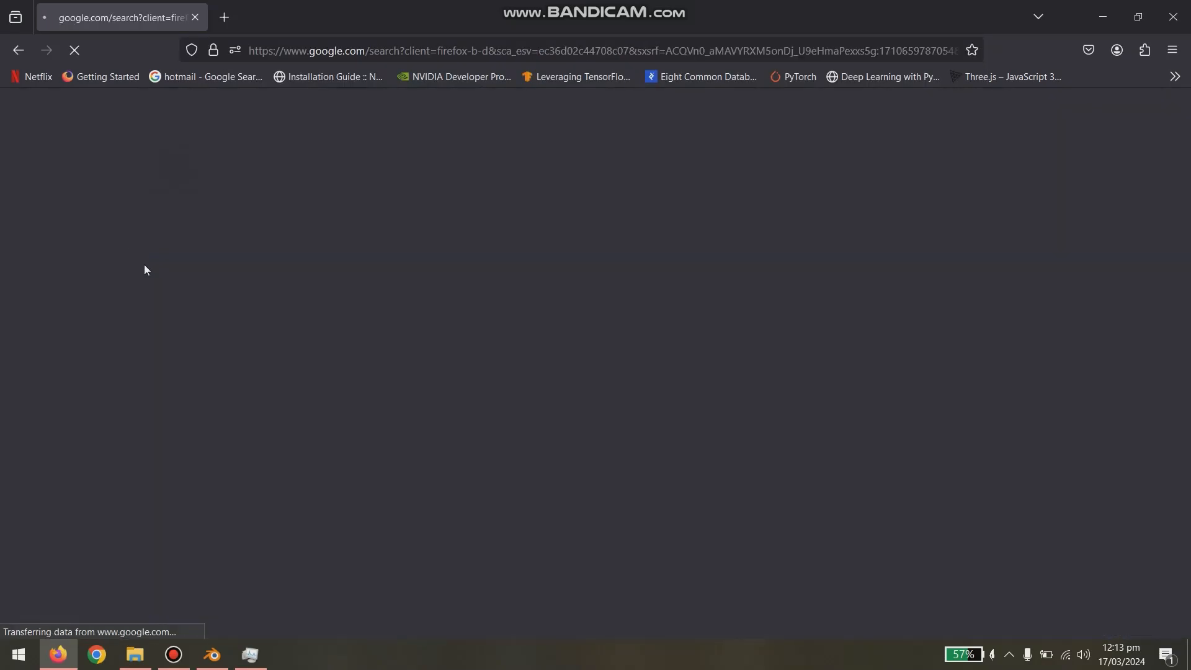
scroll(708, 438, "down", 2)
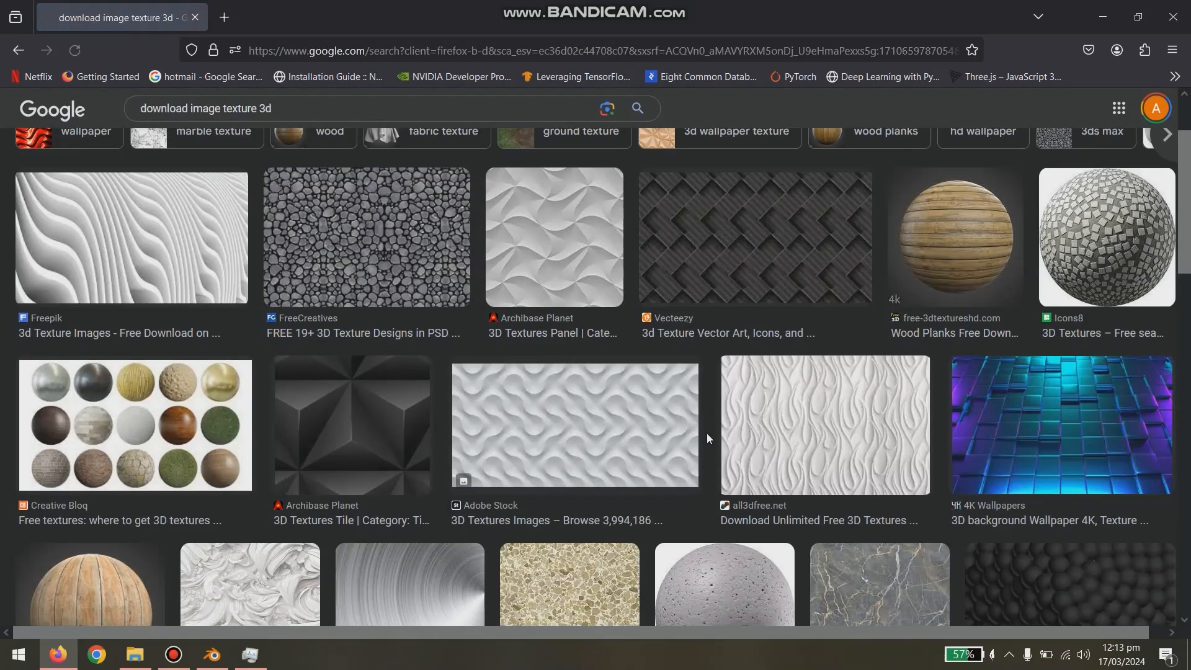
scroll(706, 433, "up", 2)
- Change the image search to "download image texture" and browse the results for a suitable texture
left_click(320, 123)
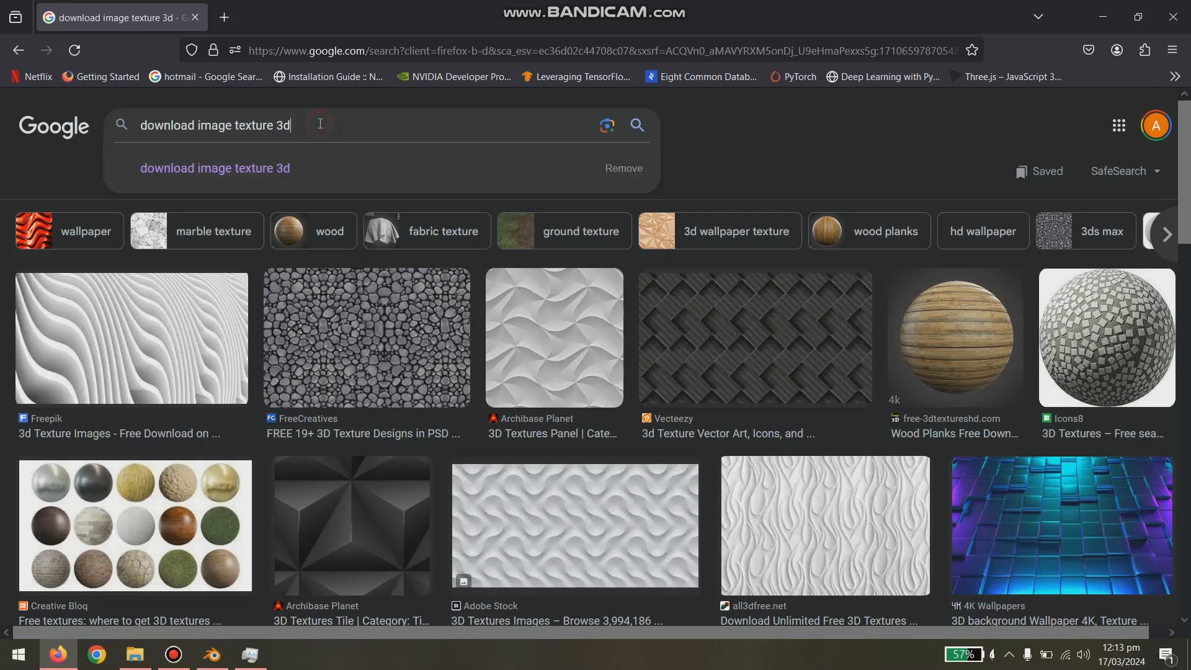
left_click_drag(280, 124, 321, 121)
key("BackSpace")
key("Return")
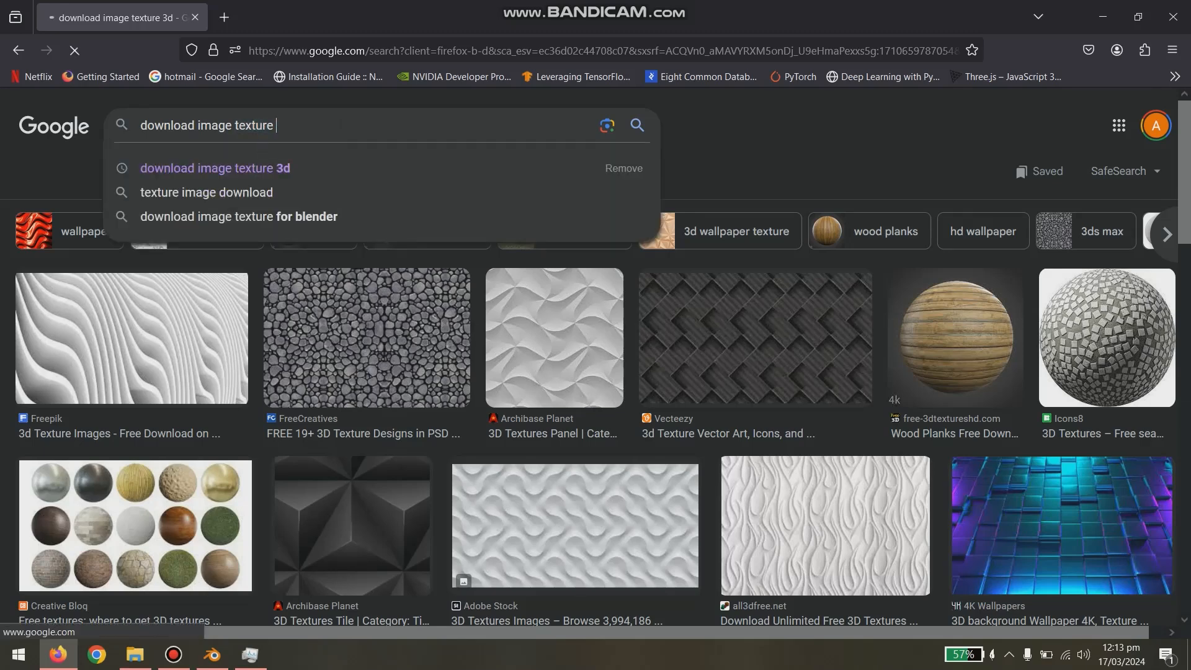
scroll(667, 157, "down", 3)
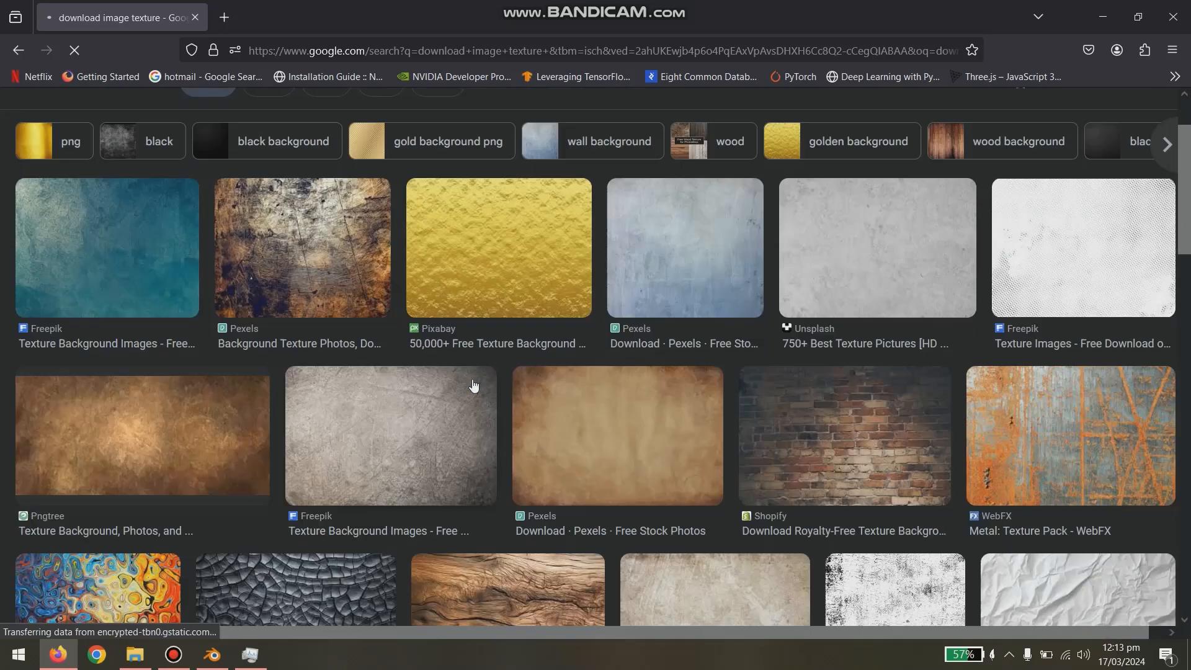
scroll(616, 464, "up", 2)
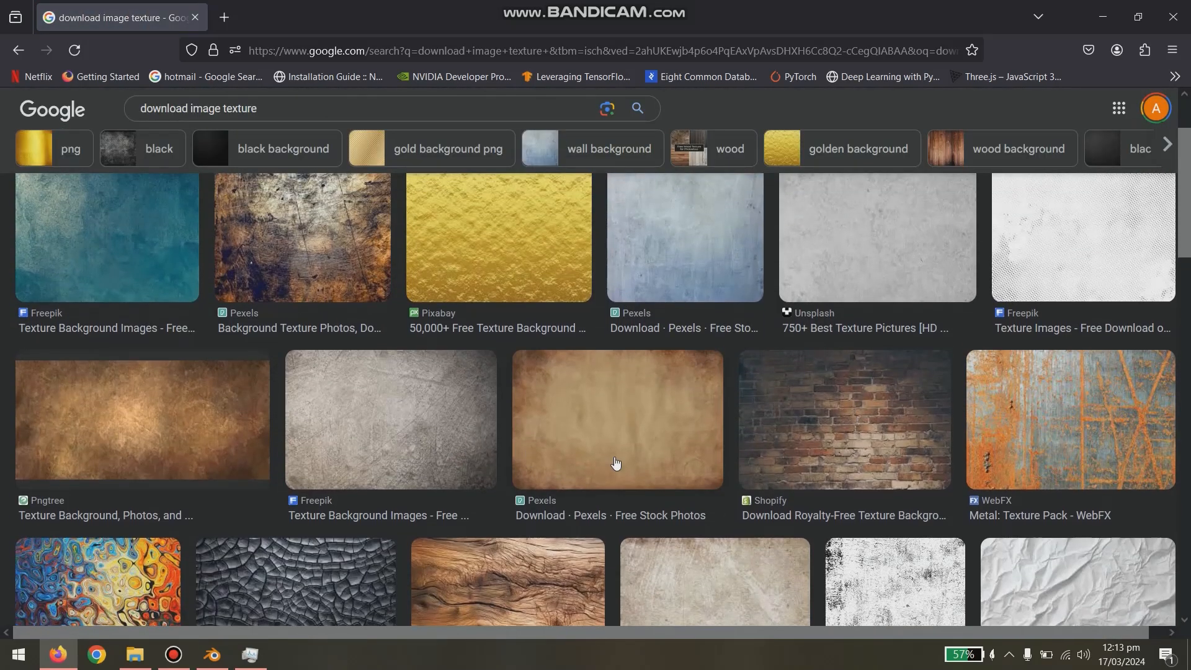
scroll(620, 462, "up", 2)
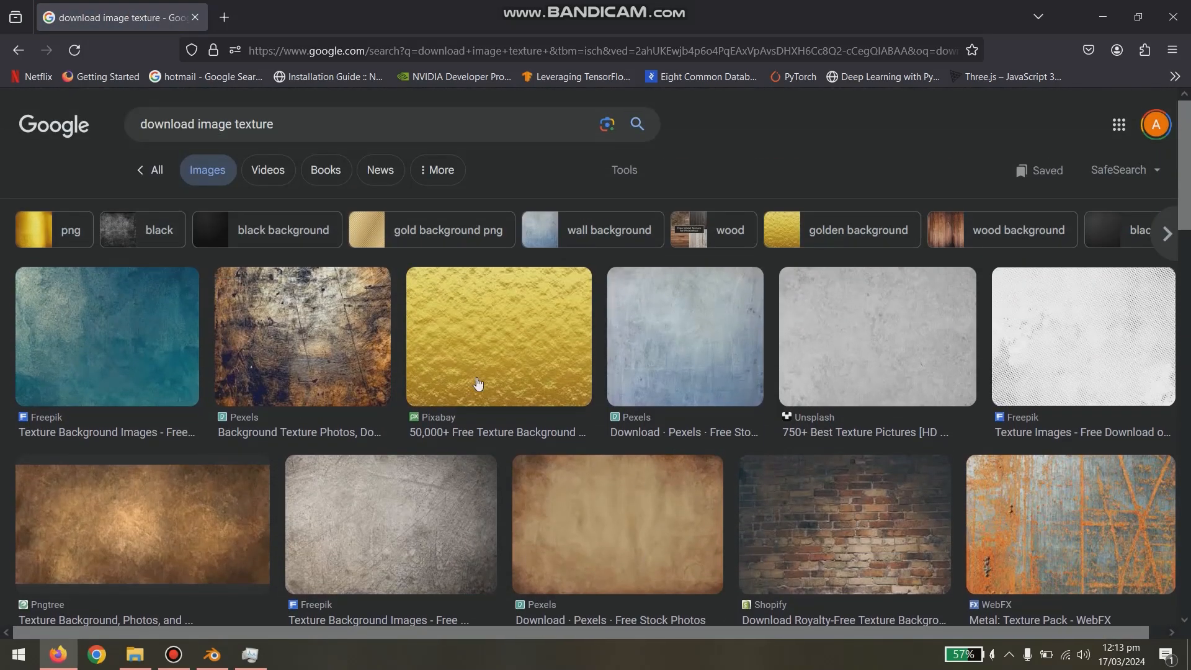
scroll(478, 384, "down", 3)
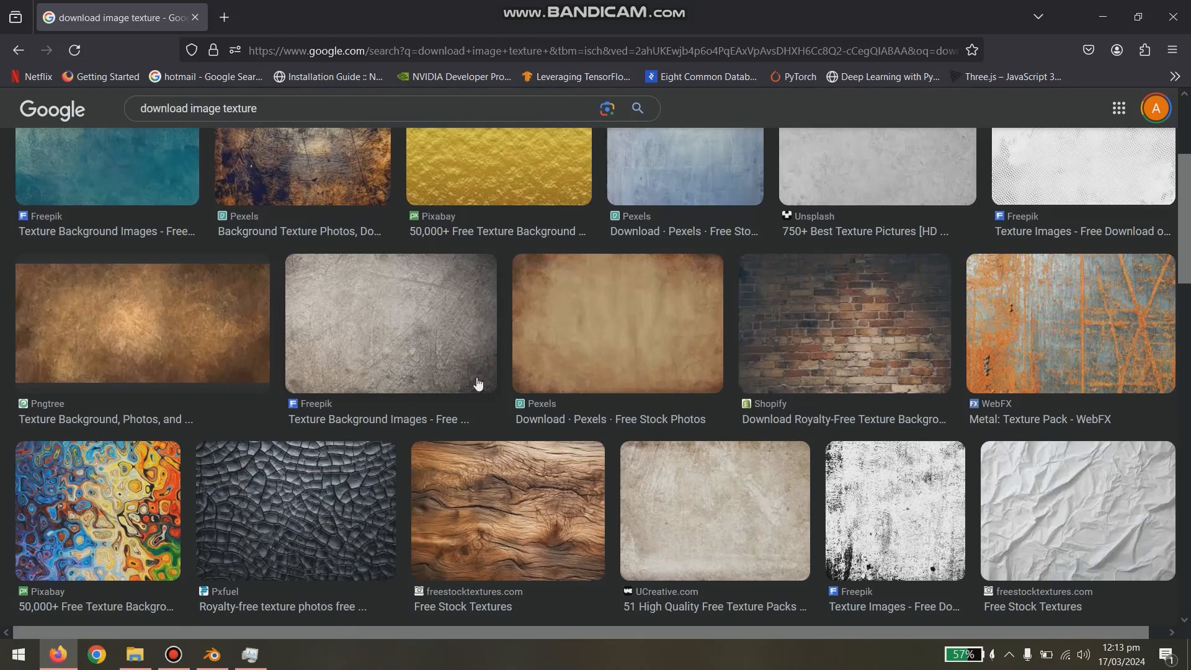
scroll(705, 408, "up", 3)
scroll(744, 373, "down", 3)
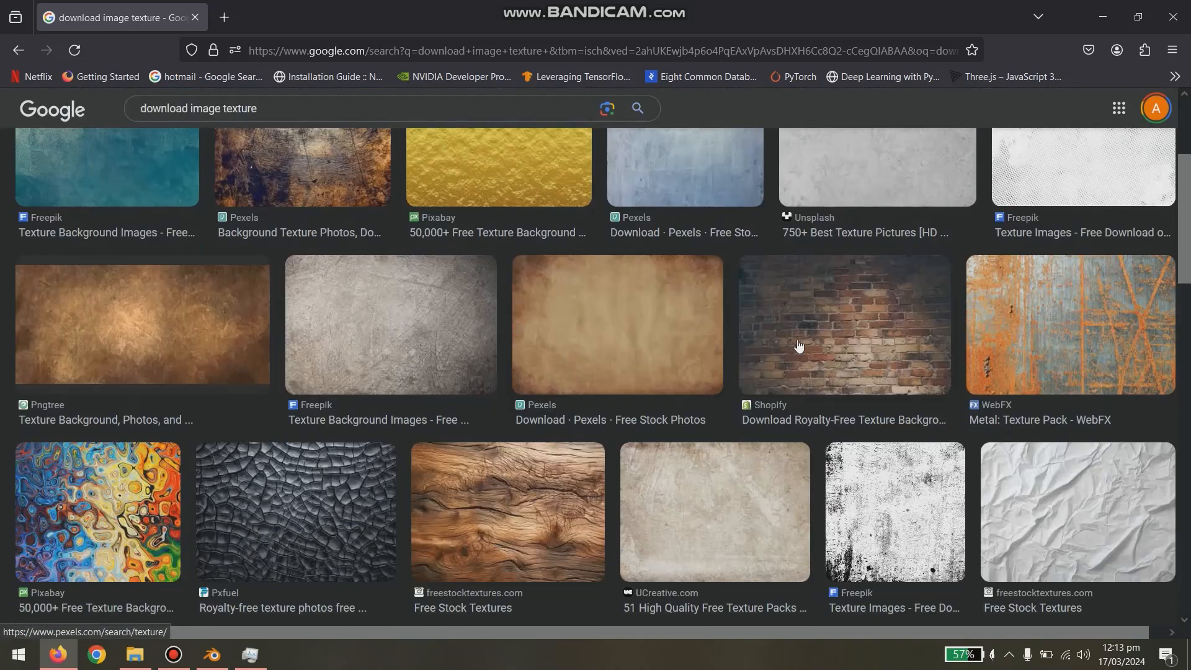
- Open the Shopify brick wall image in its own tab and save it to the Desktop as indoor-brick-wall-texture in JPEG format
left_click(802, 330)
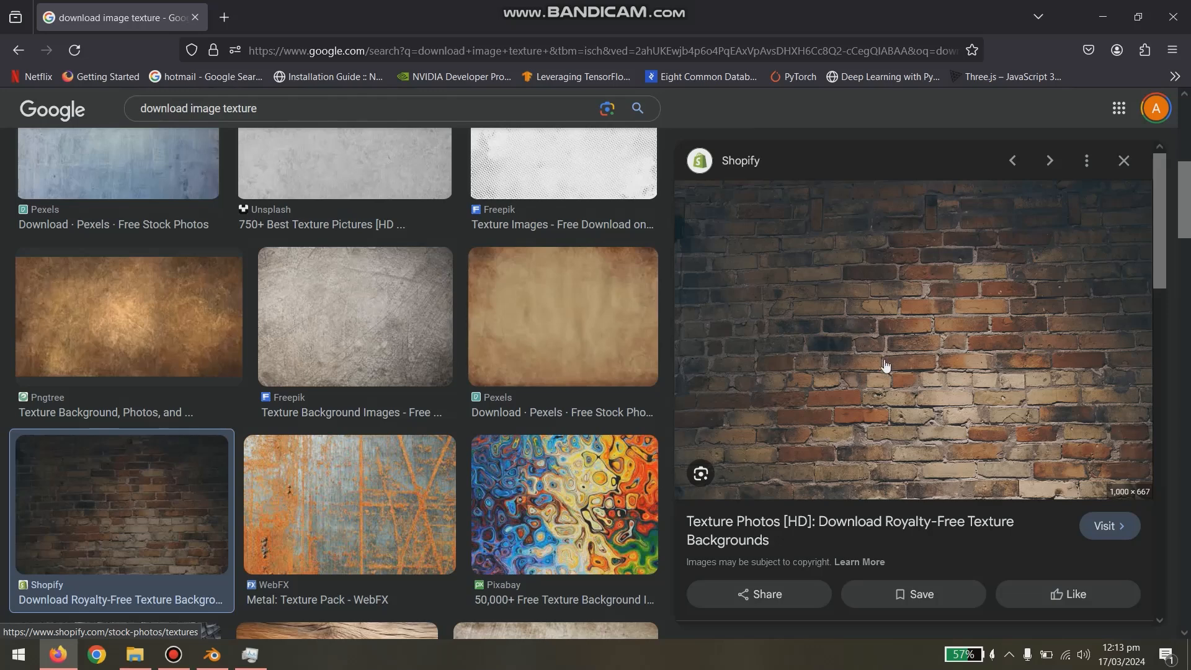
right_click(885, 359)
left_click(979, 216)
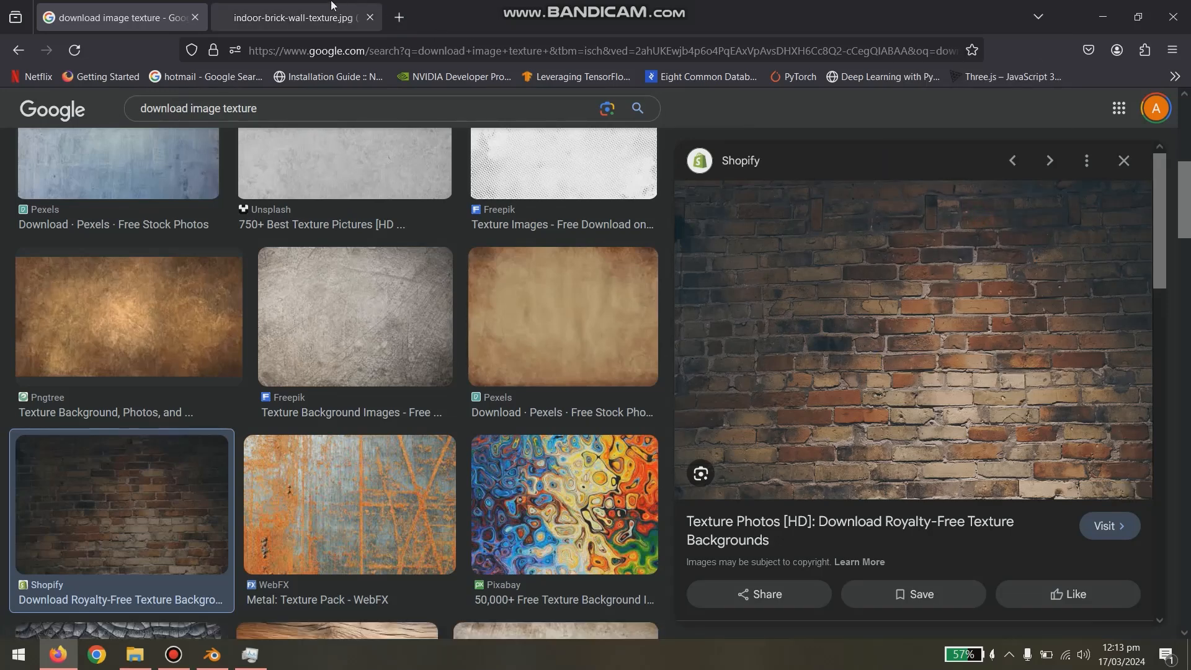
left_click(291, 17)
key("ctrl+s")
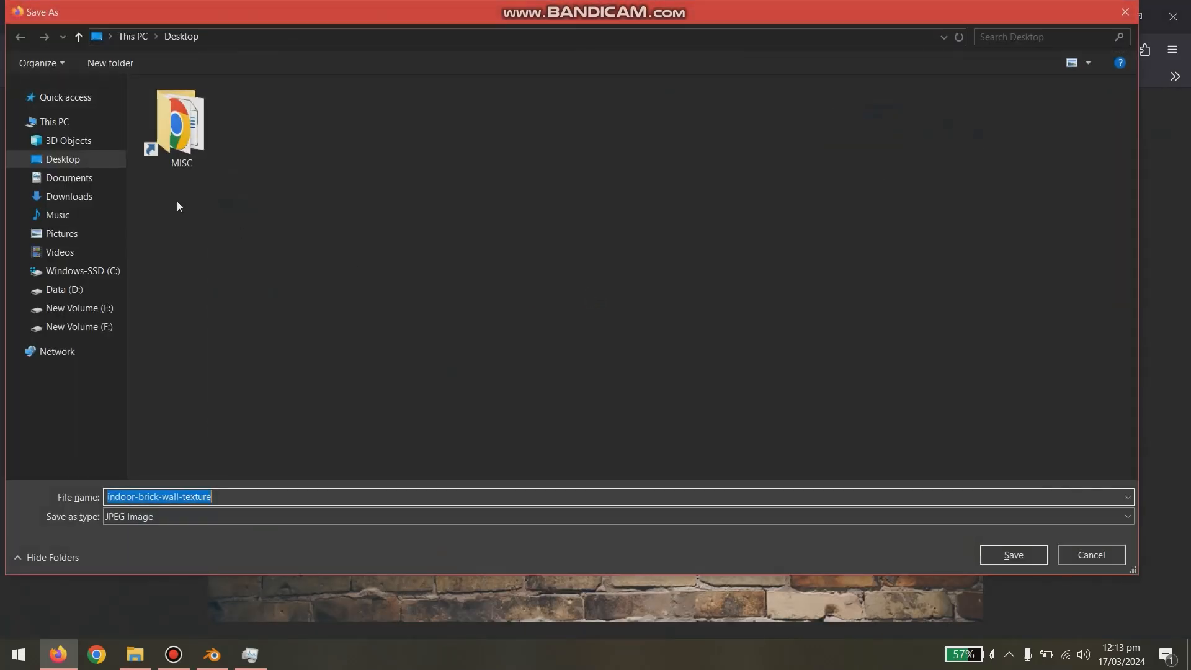
left_click(54, 159)
left_click(1013, 549)
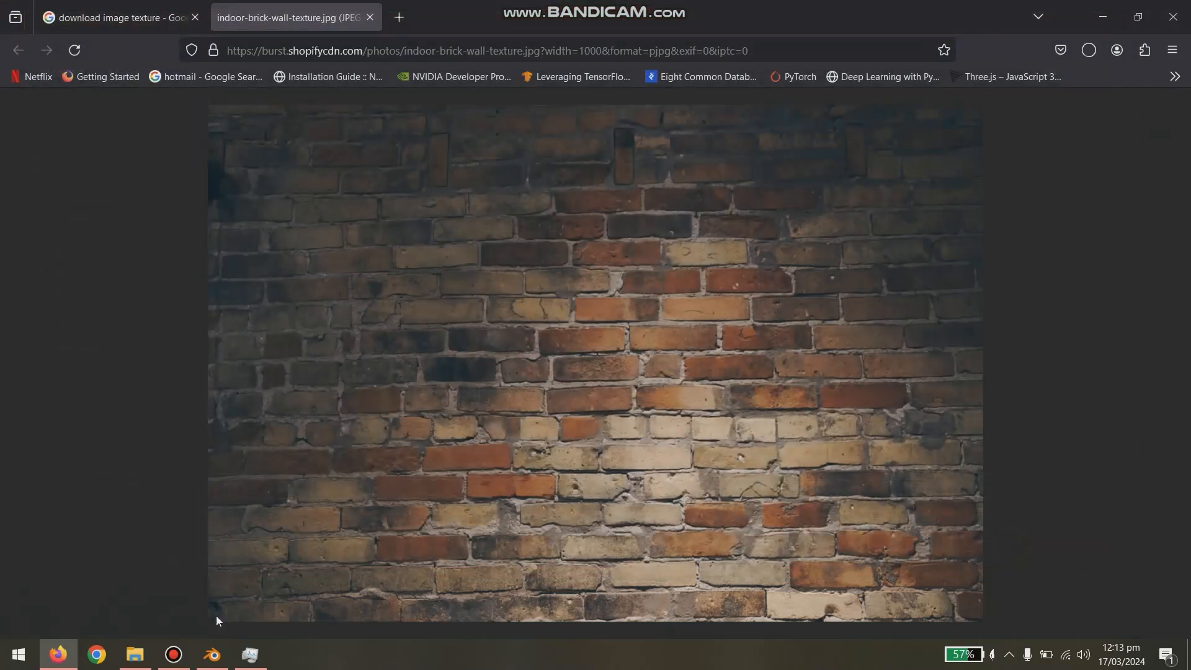
- Return to Blender and replace the red cube with a newly added cube mesh
left_click(176, 655)
left_click(211, 654)
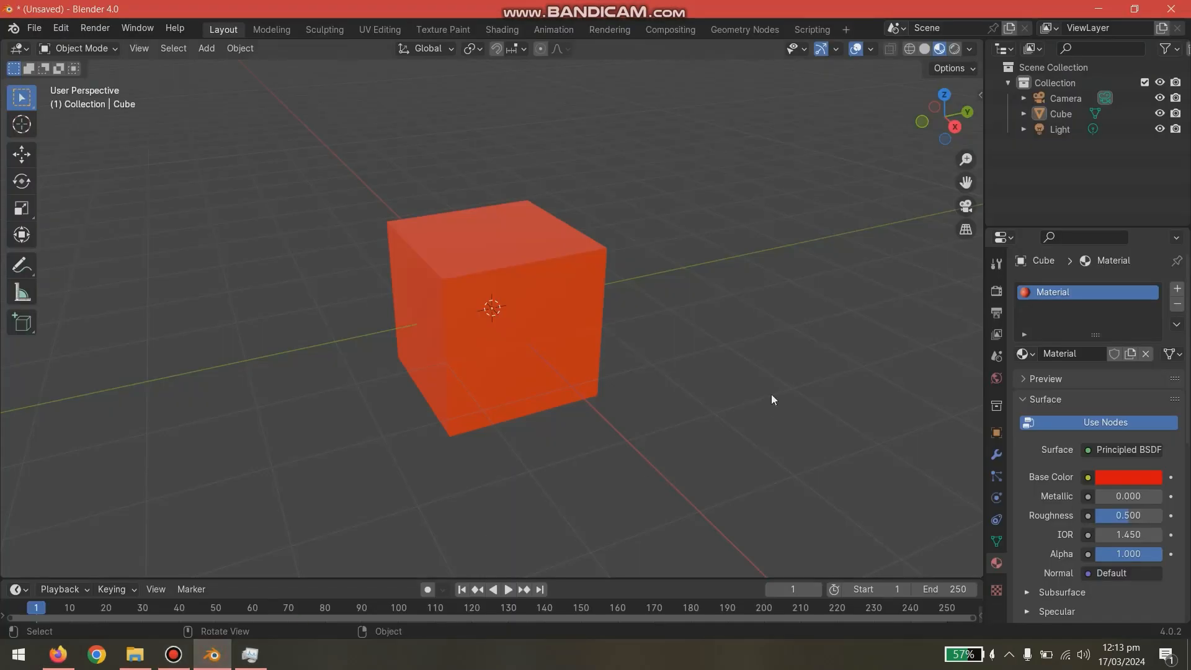
left_click(591, 317)
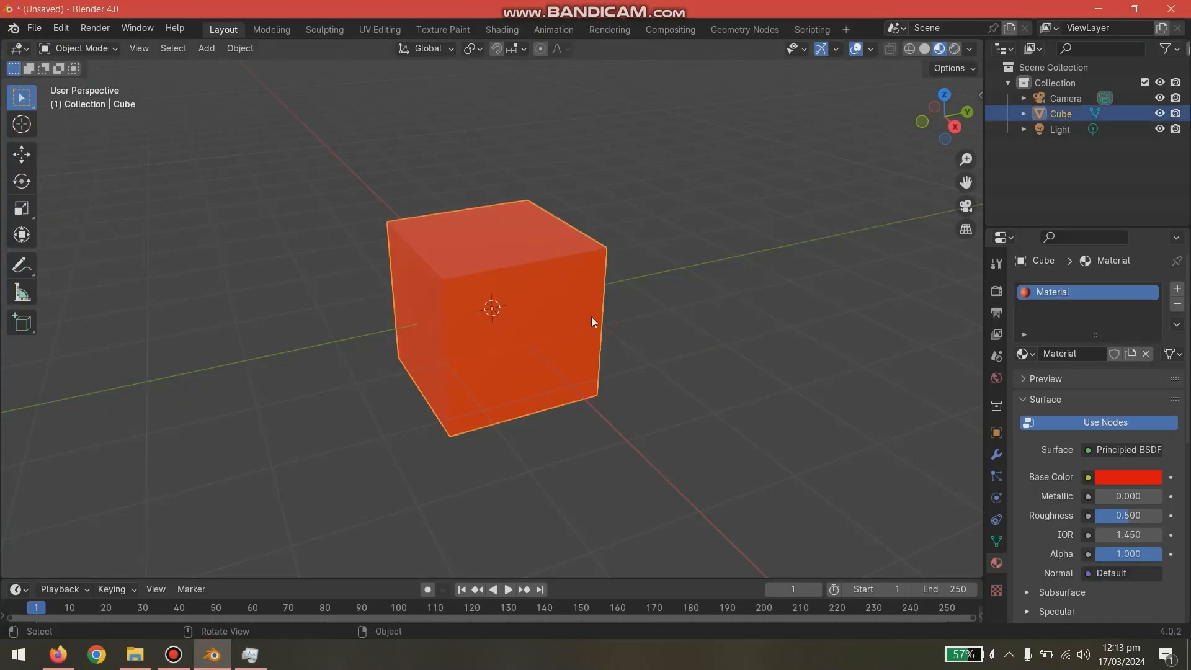
key("Delete")
key("shift+a")
mouse_move(583, 336)
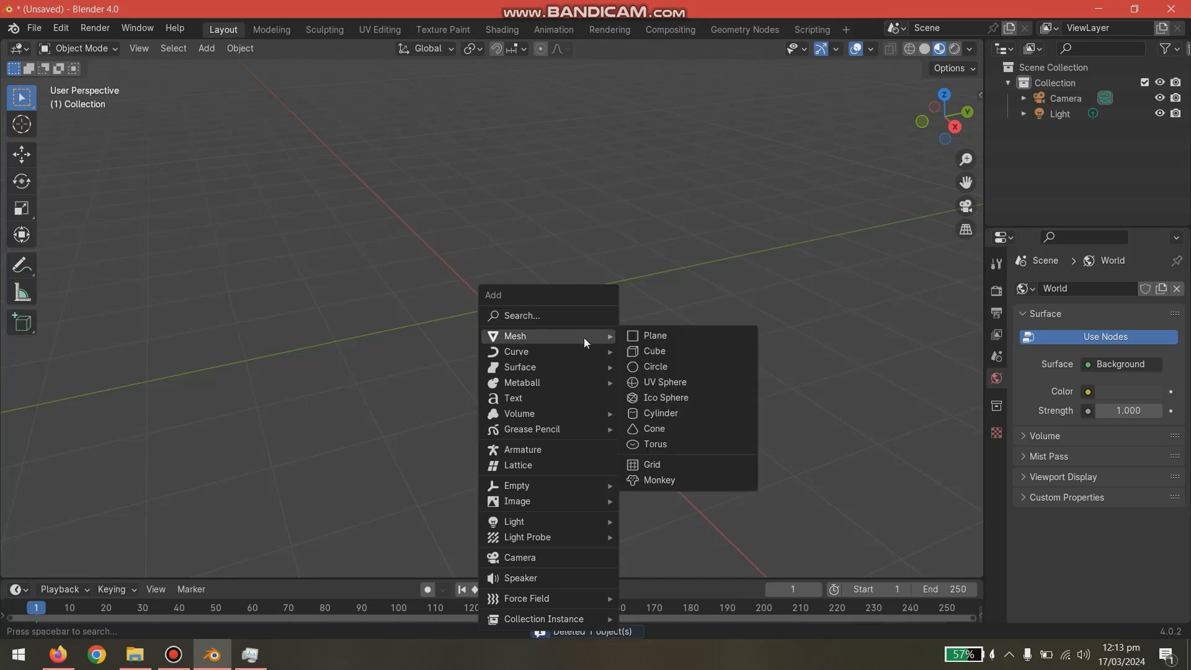
left_click(646, 347)
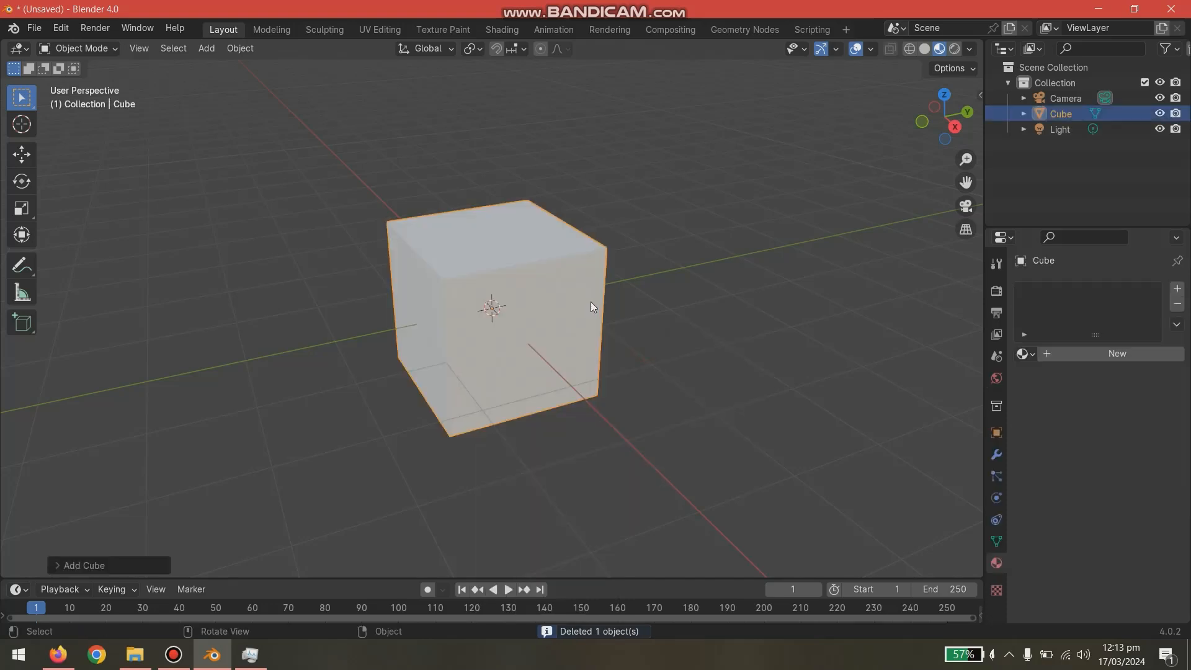
- Scale the cube into a wall shape, thinning it to about 0.3 along X and enlarging it along Y and Z
key("s")
key("x")
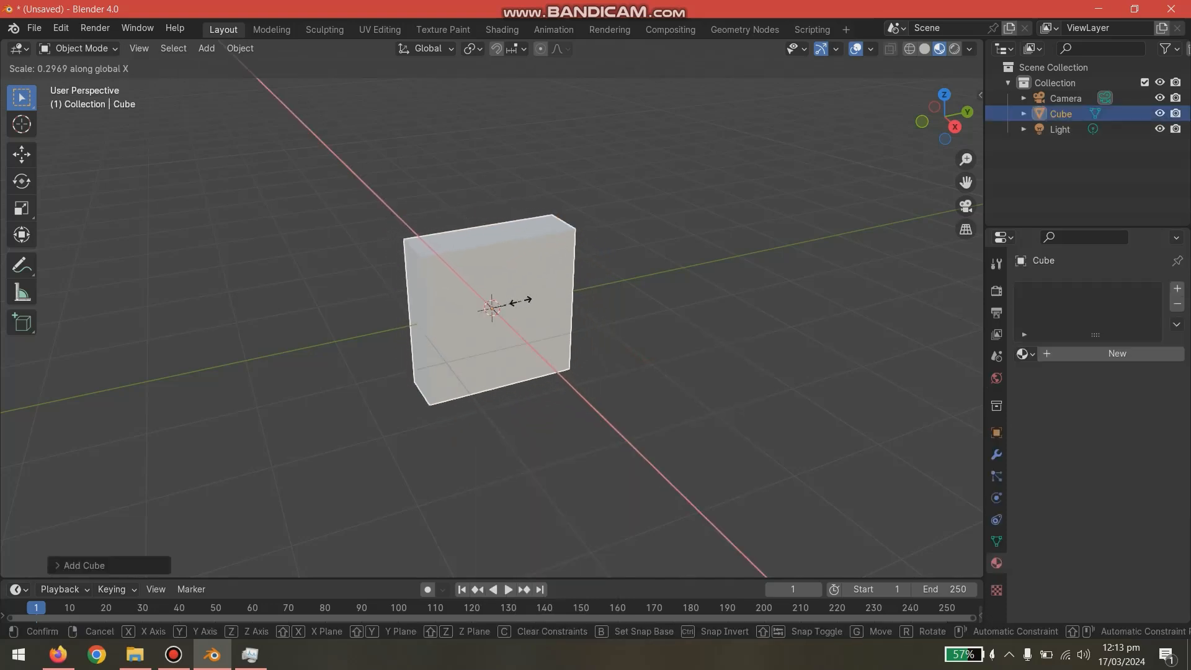
left_click(520, 300)
key("s")
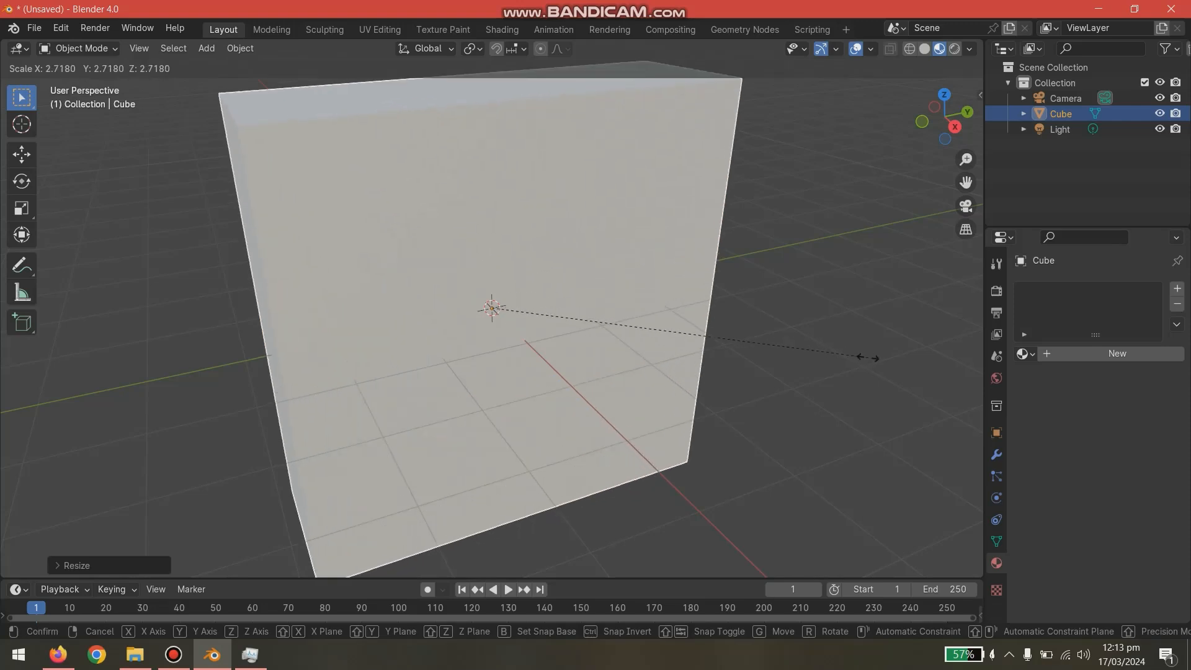
key("y")
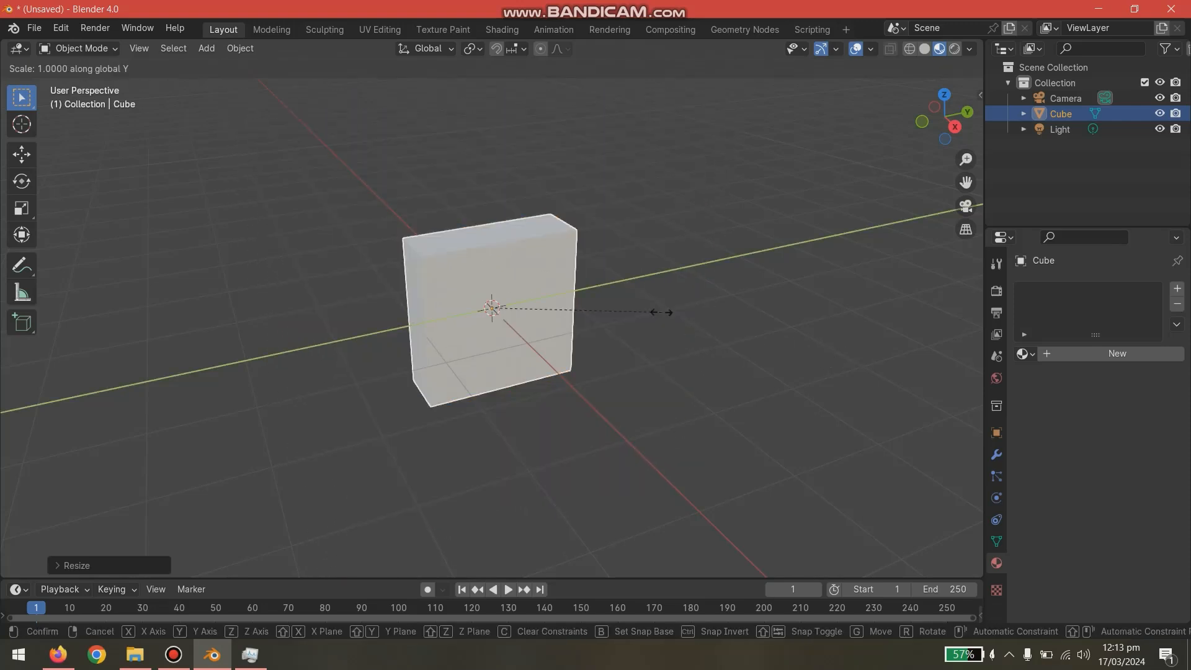
left_click(806, 296)
key("s")
key("z")
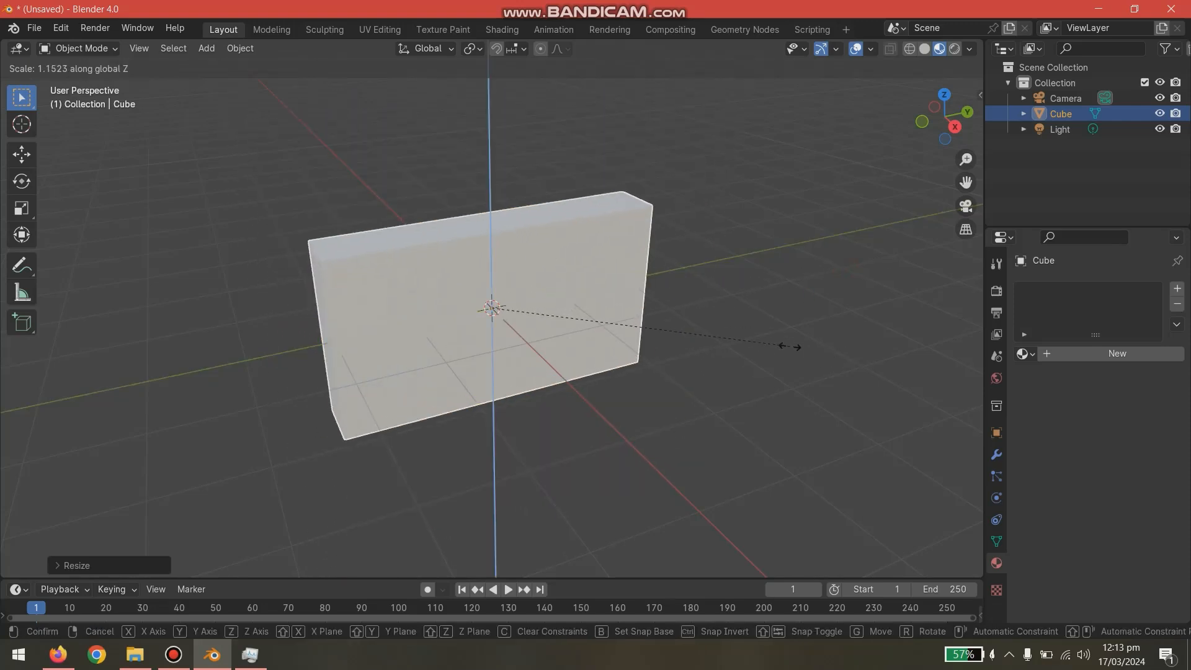
left_click(697, 355)
- Raise the wall along the Z axis until its base rests on the grid floor, and deselect it
key("g")
key("z")
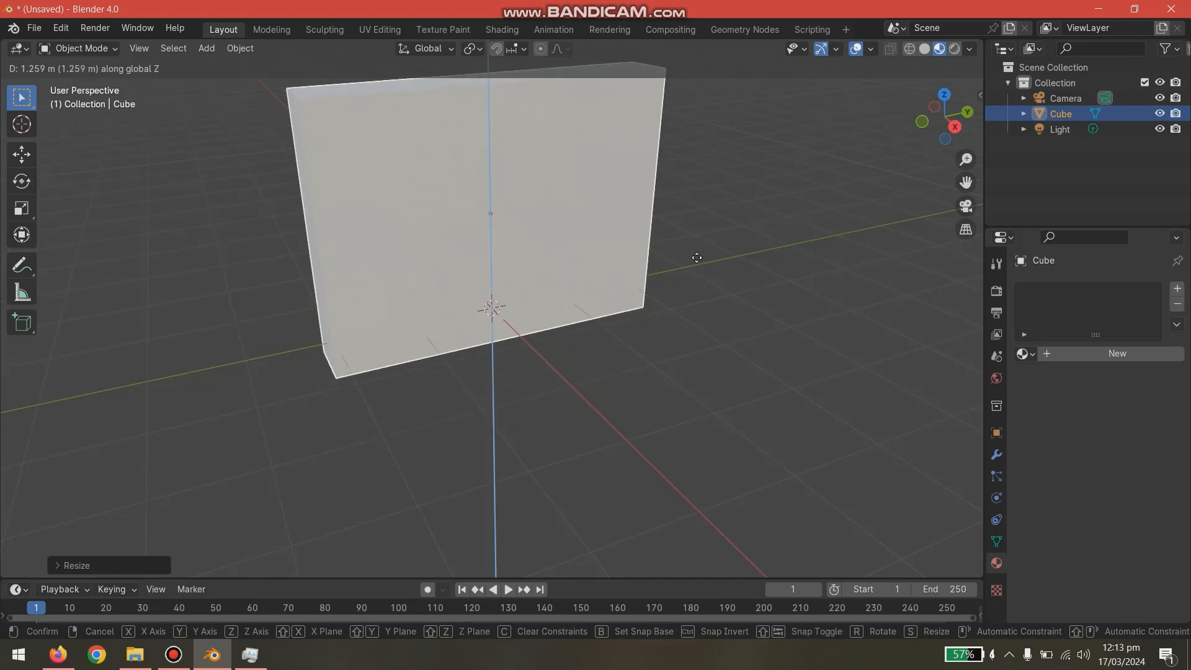
left_click(694, 240)
left_click(717, 324)
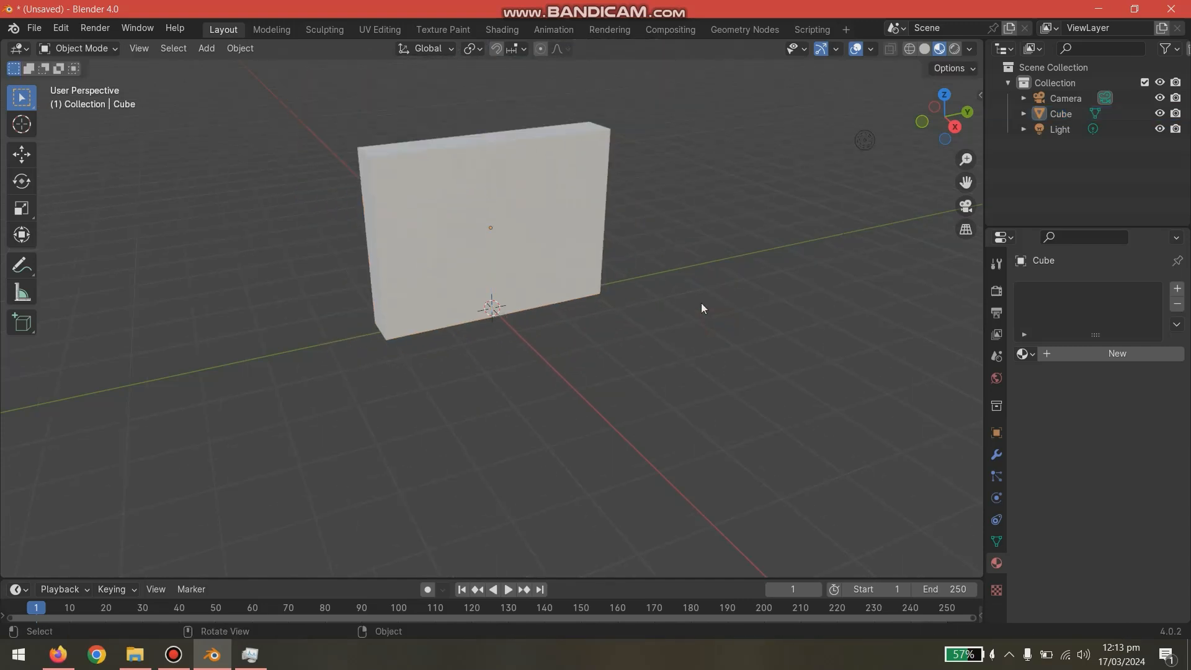
- Create a new material for the wall and set its Base Color to Image Texture
left_click(566, 230)
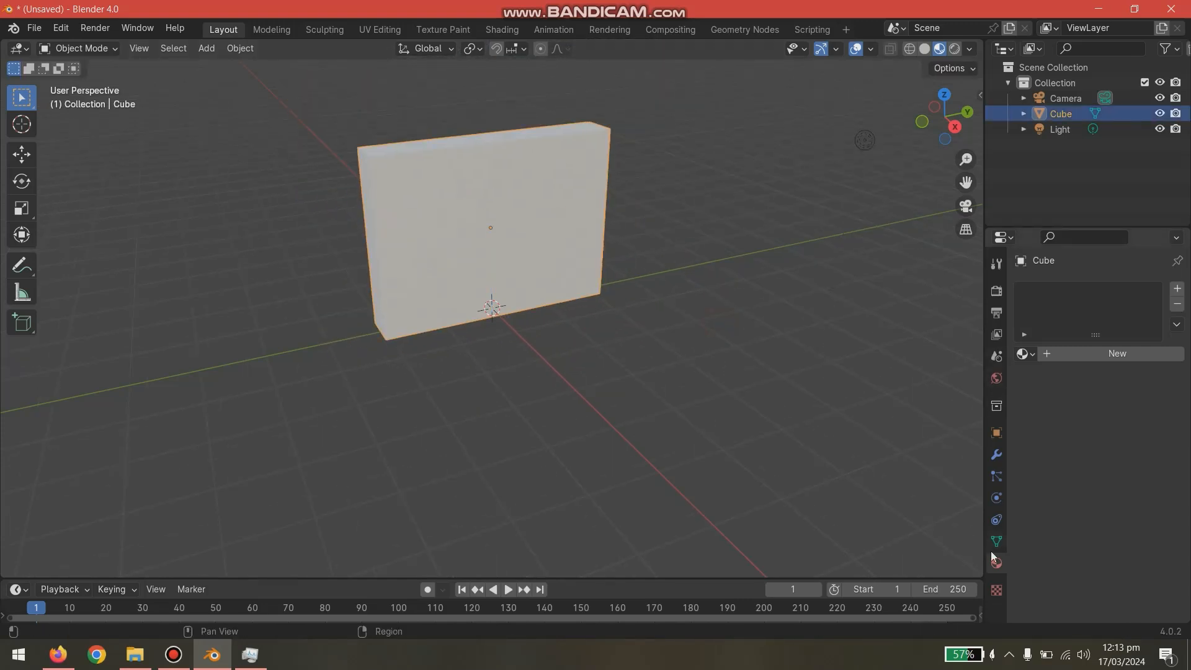
left_click(1072, 352)
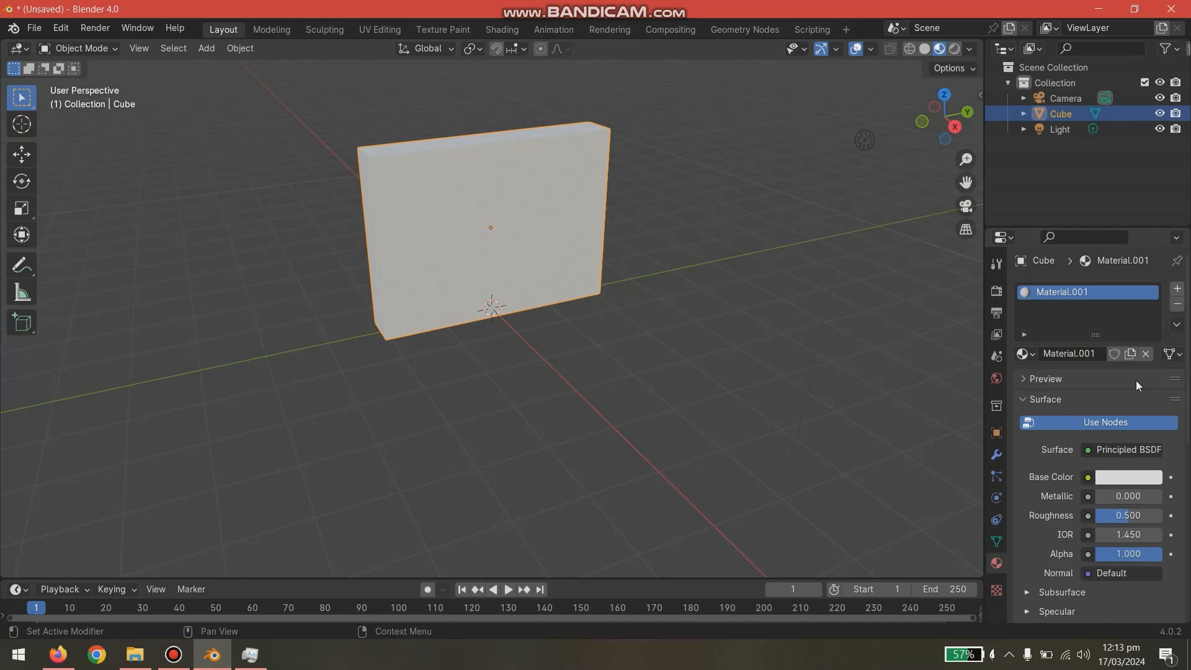
left_click(1088, 477)
left_click(1111, 453)
left_click(1088, 477)
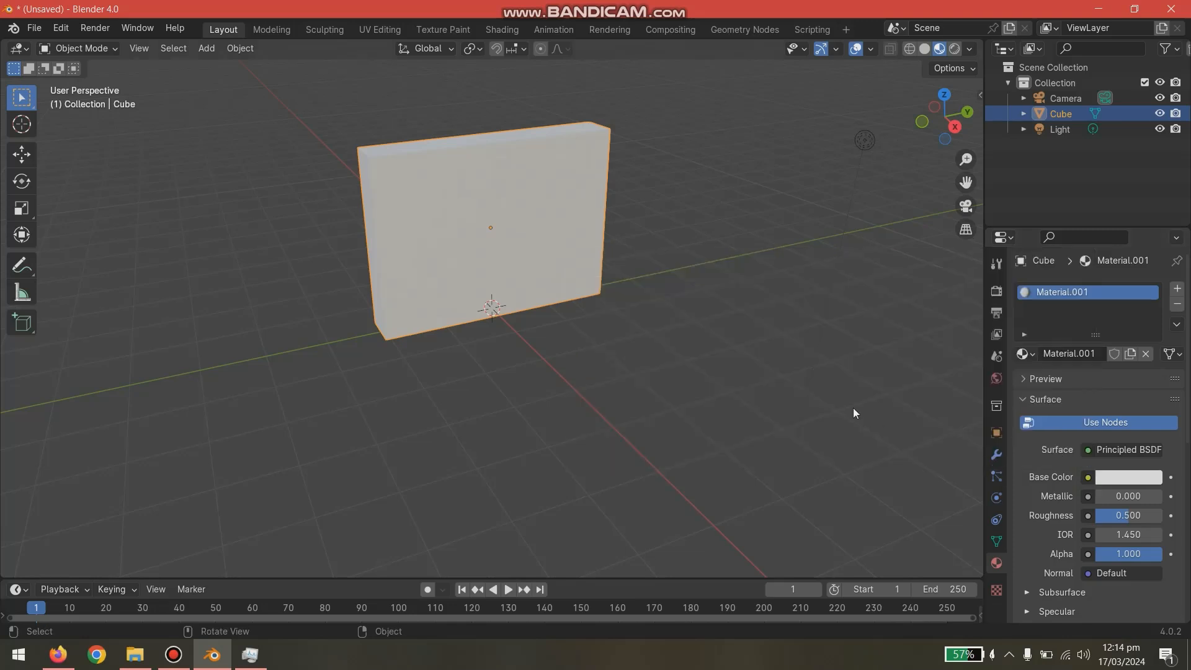
left_click(1089, 477)
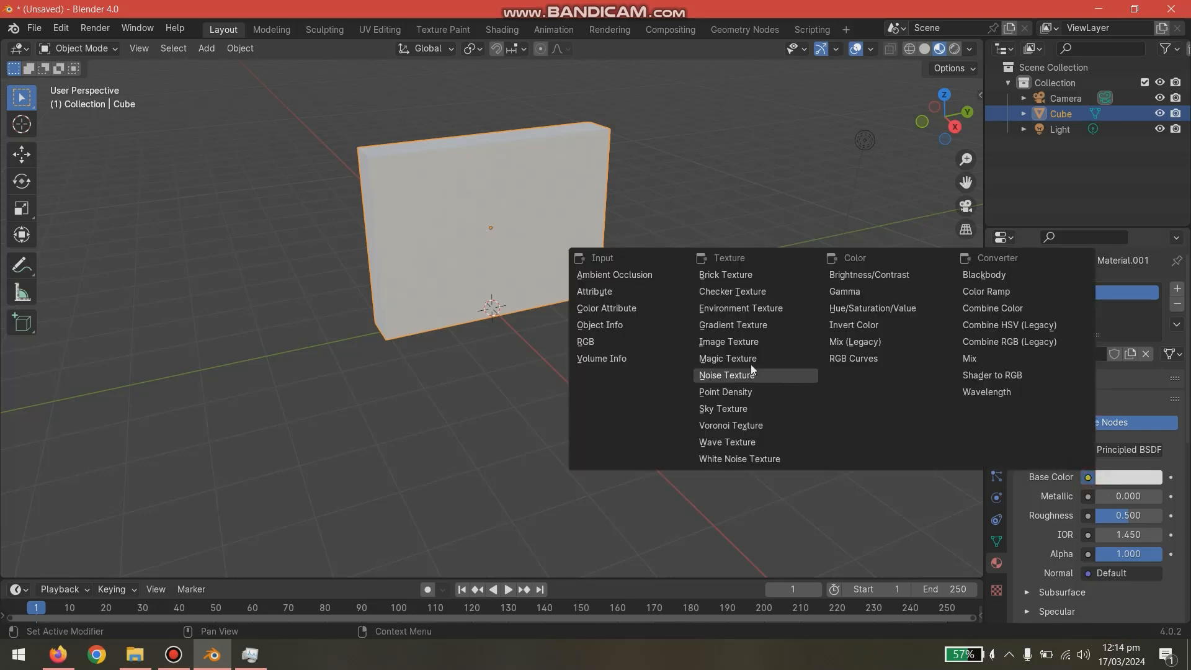
left_click(731, 343)
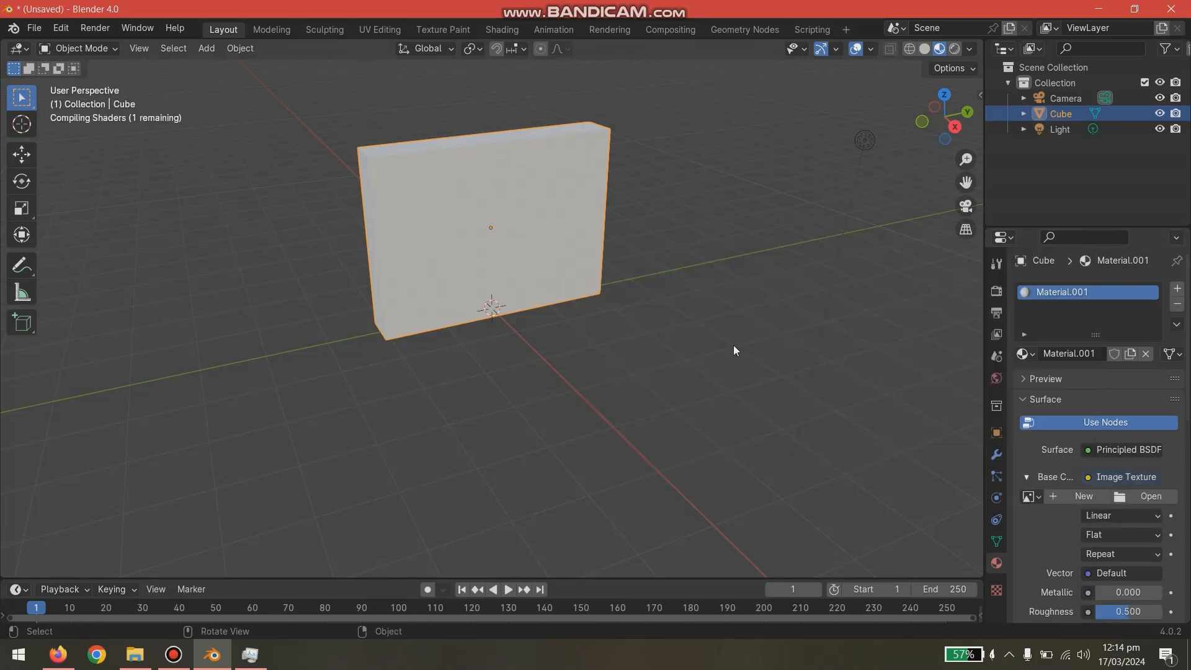
- Load the indoor-brick-wall-texture image from the Desktop into the wall material's Image Texture
left_click(1130, 496)
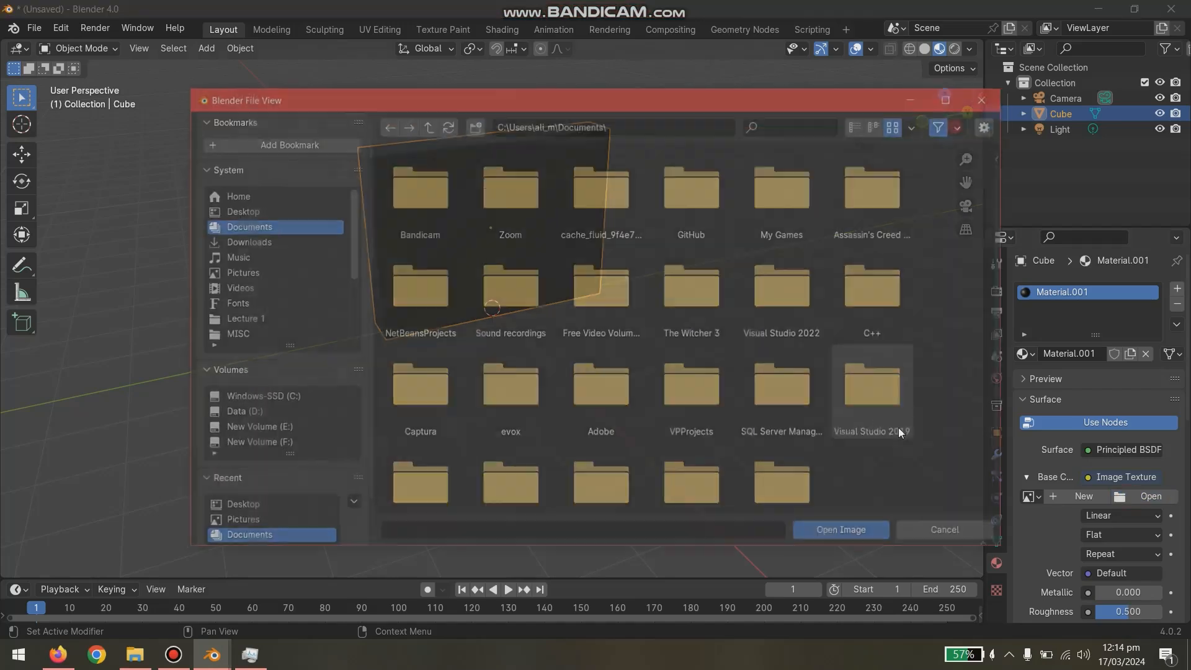
left_click(937, 530)
scroll(1103, 505, "down", 2)
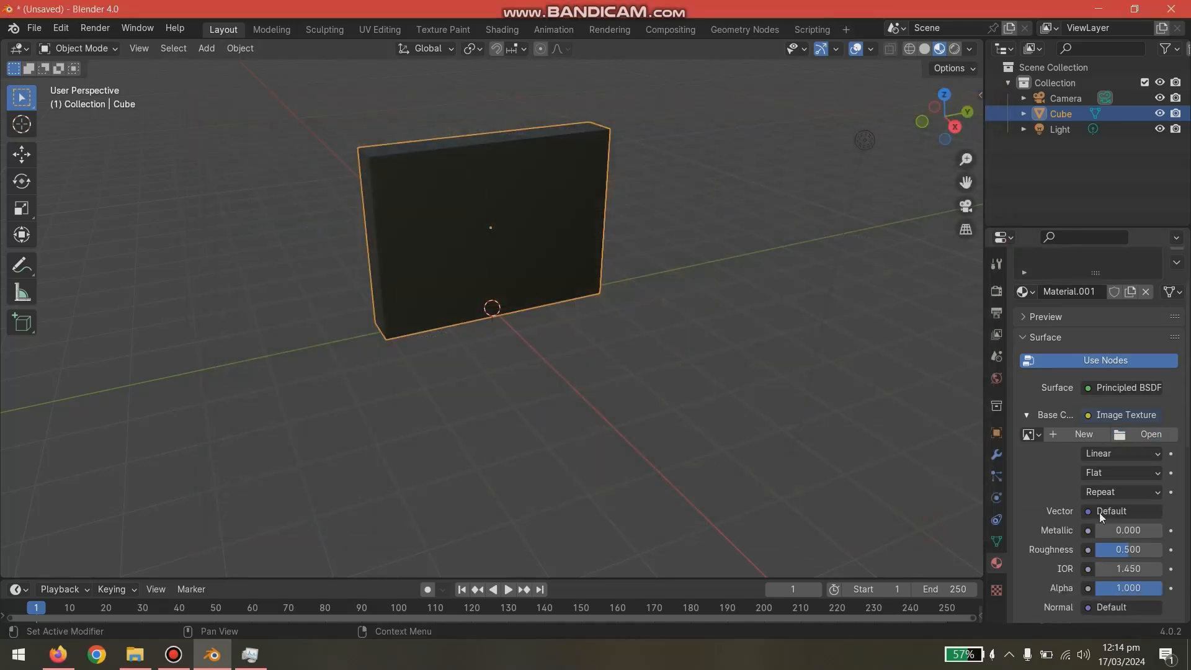
left_click(1145, 437)
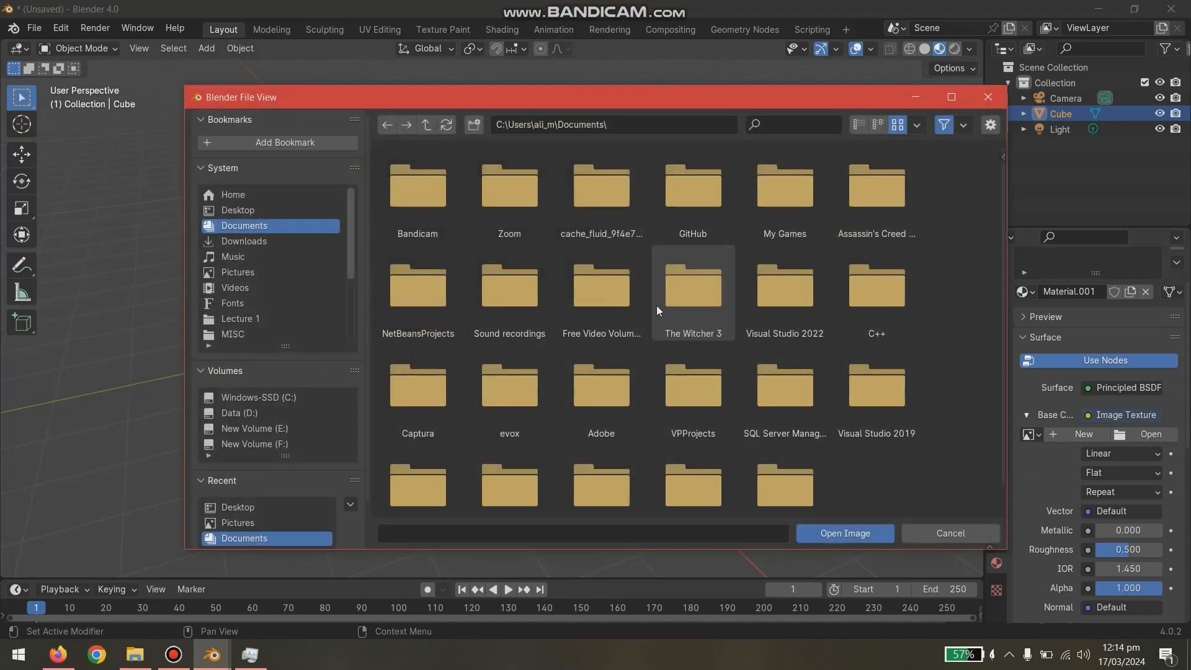
left_click(241, 210)
double_click(537, 195)
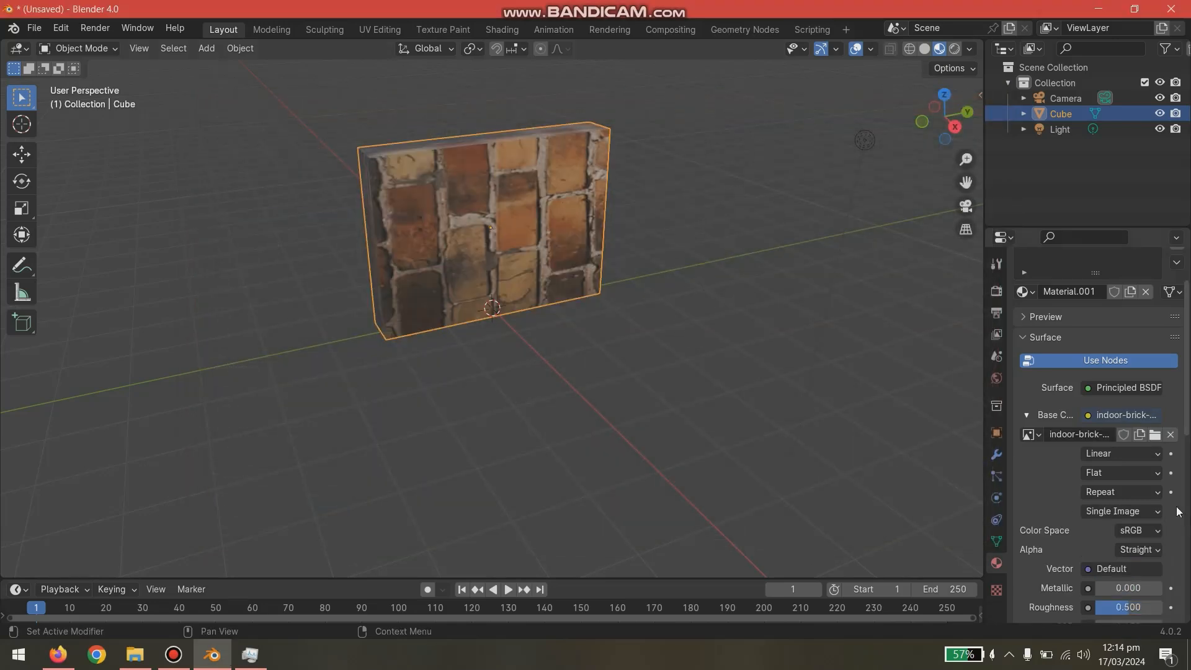
- Try Closest interpolation on the wall's brick image texture and return it to Linear
left_click(1102, 456)
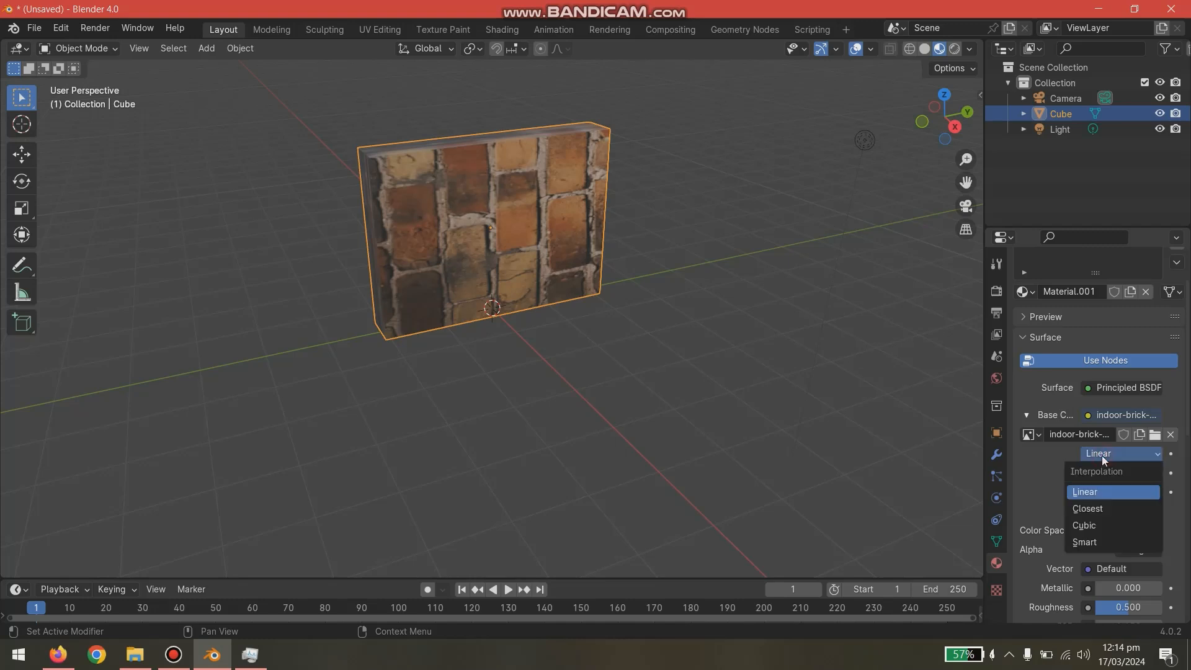
left_click(1092, 504)
left_click(1096, 454)
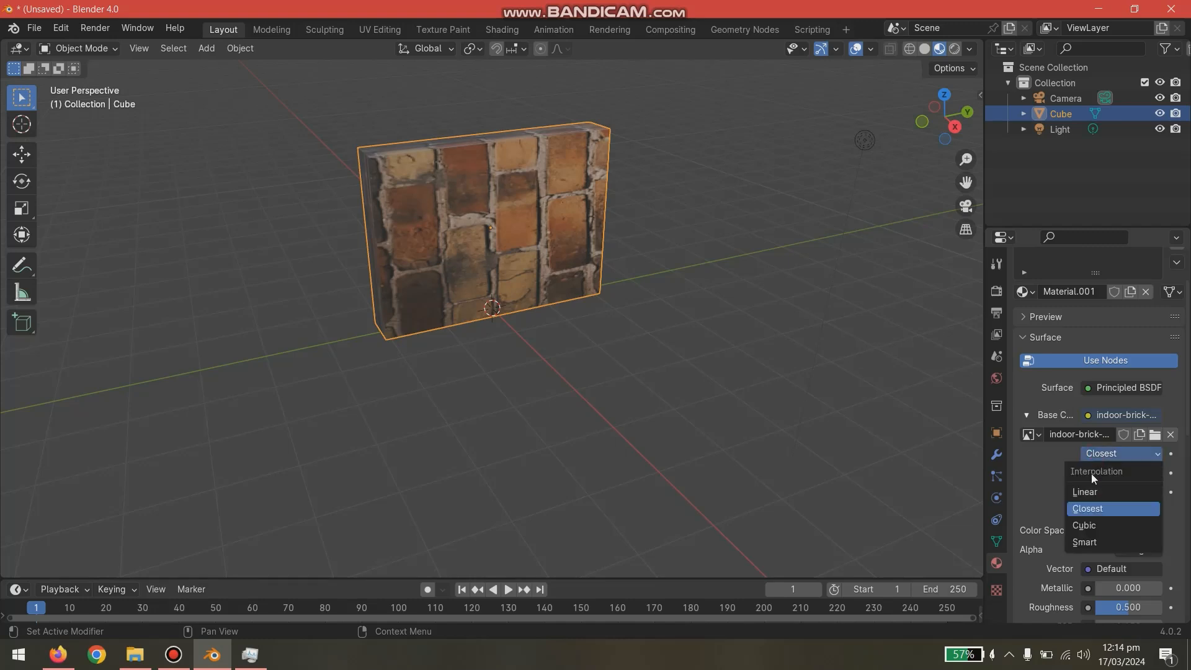
left_click(1092, 474)
left_click(864, 141)
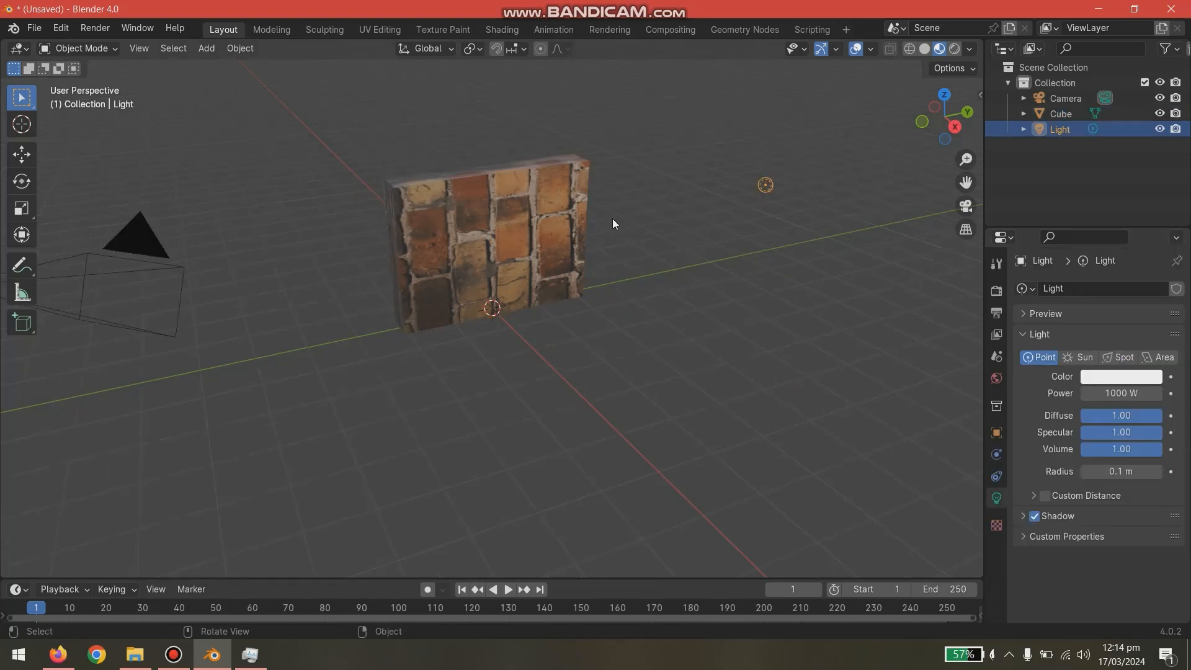
middle_click_drag(667, 258, 820, 287)
middle_click_drag(596, 263, 753, 239)
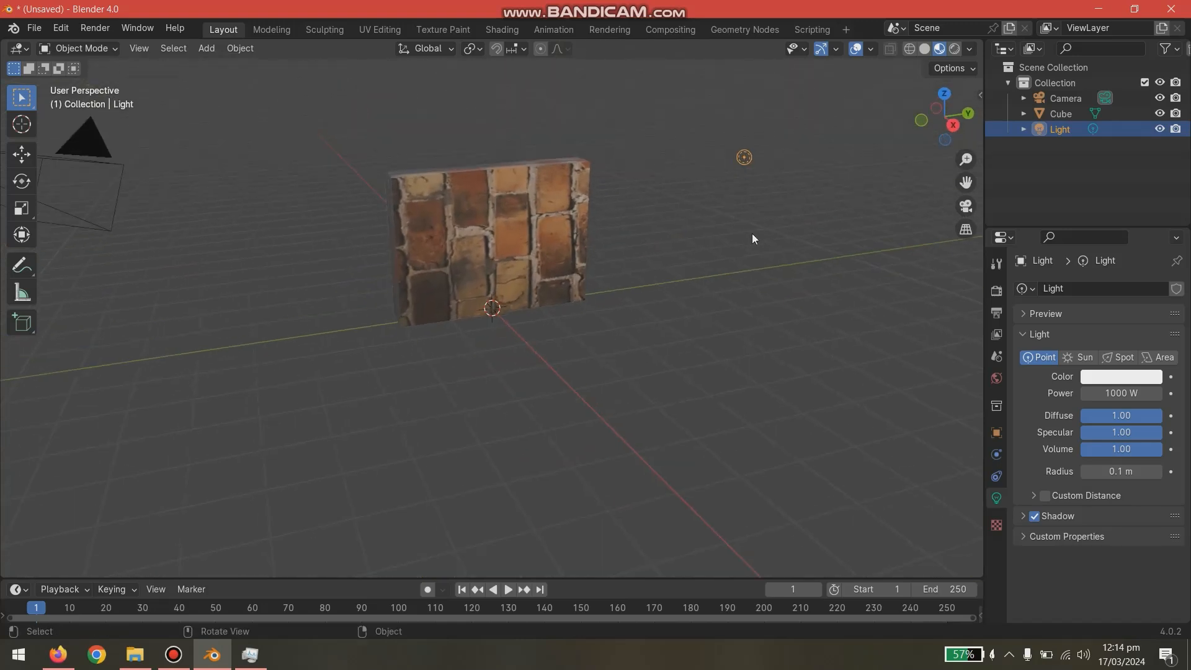
left_click(562, 231)
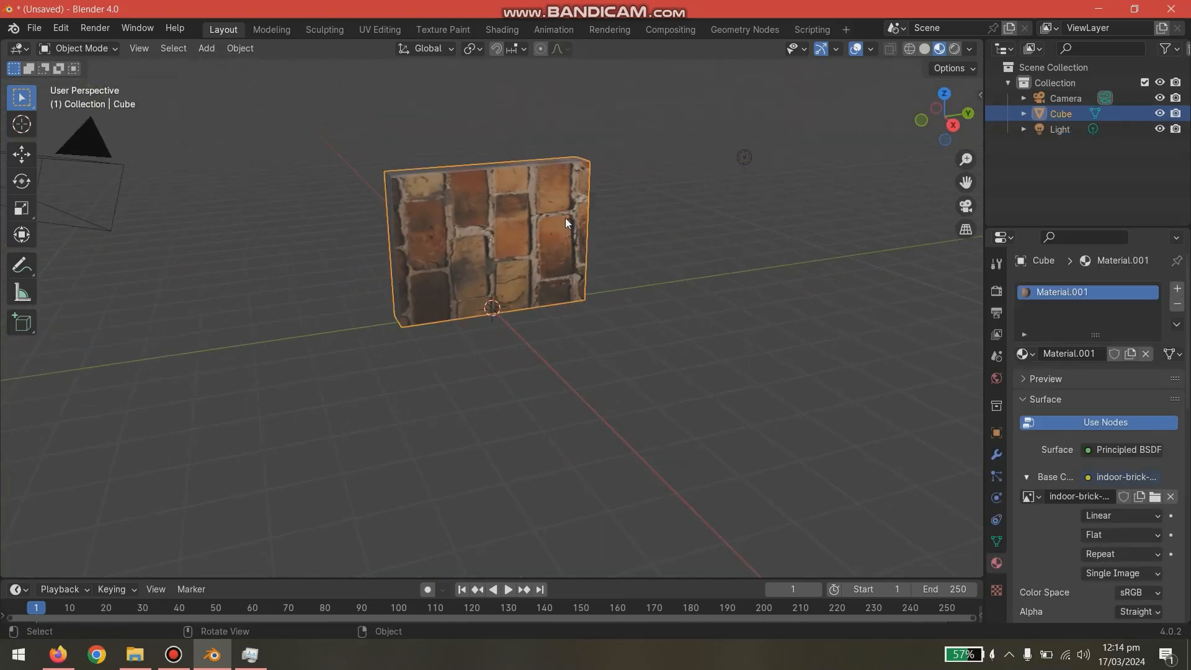
right_click(534, 204)
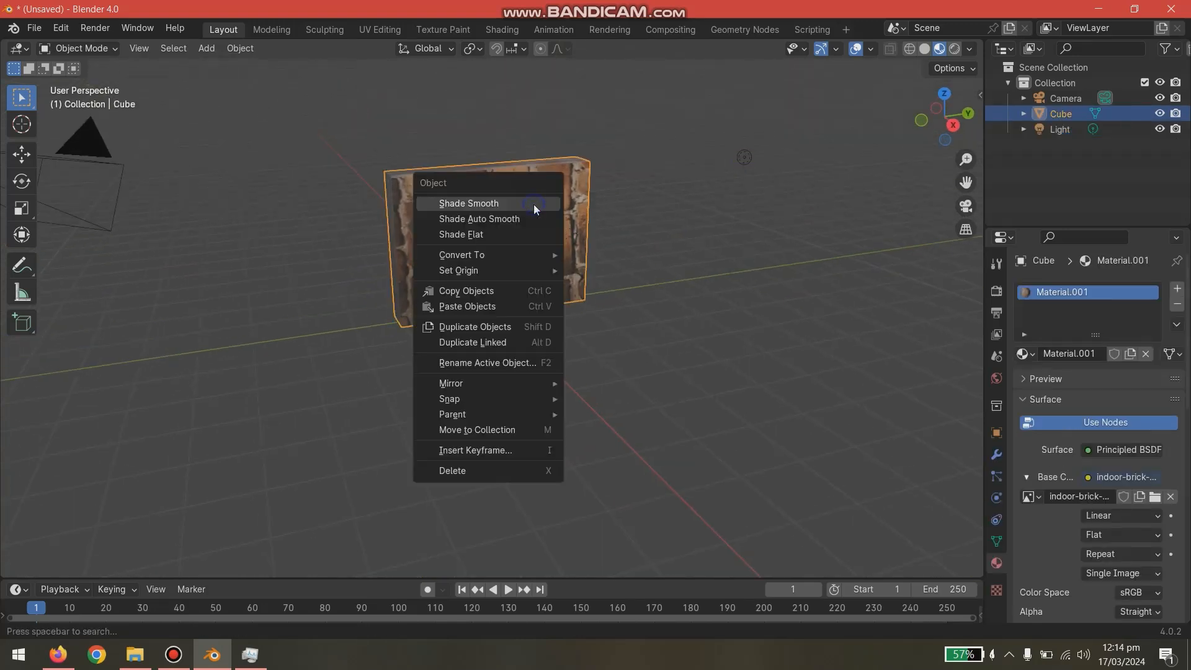
left_click(572, 178)
key("Tab")
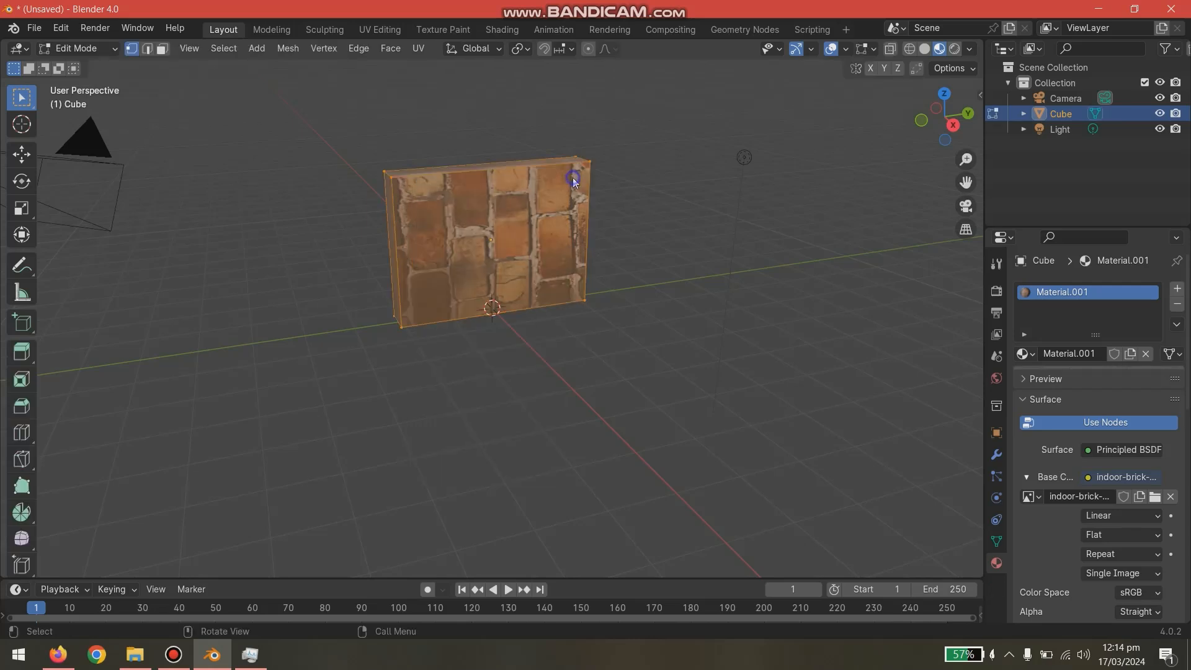
right_click(572, 178)
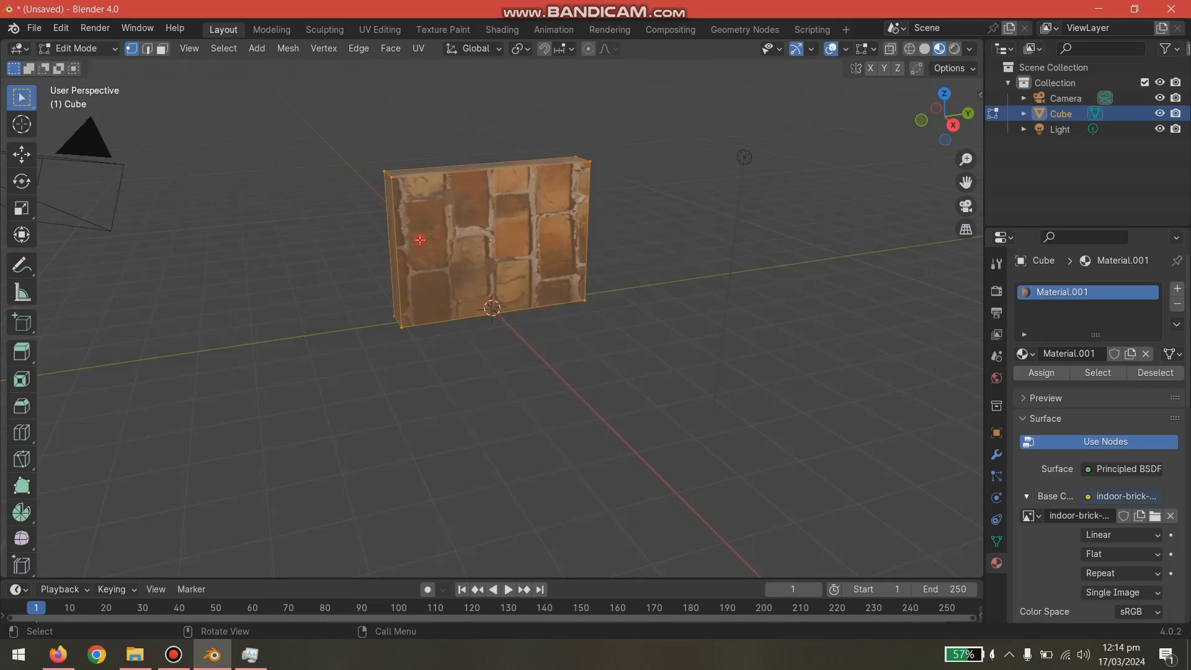
key("Tab")
right_click(447, 225)
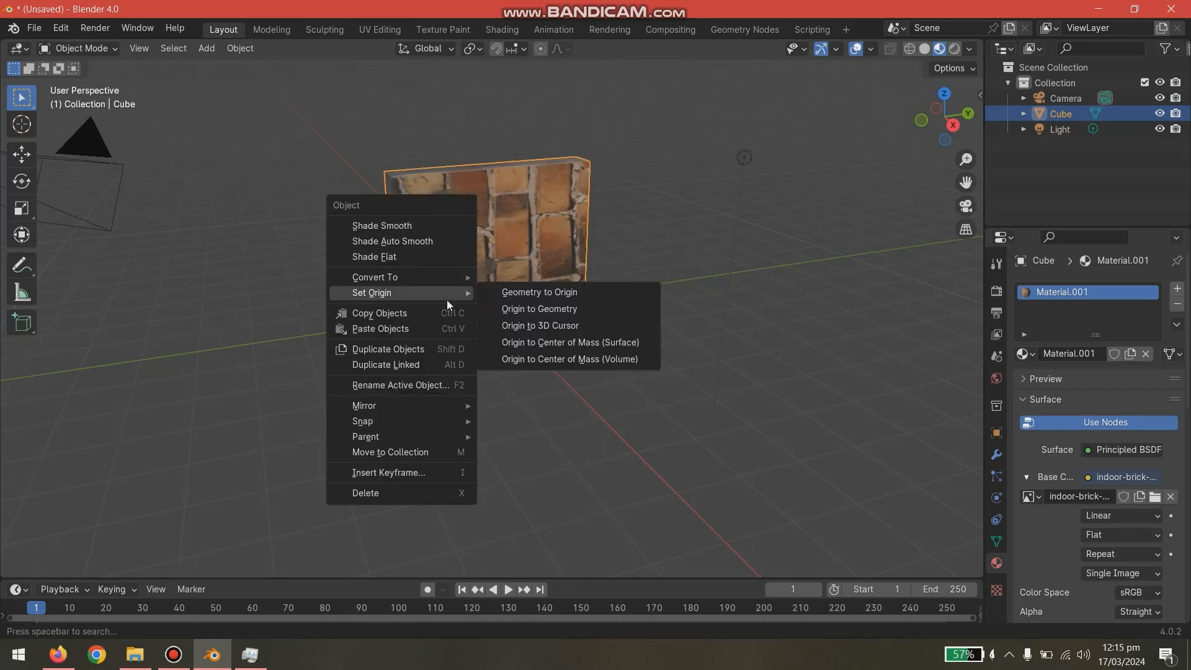
mouse_move(448, 279)
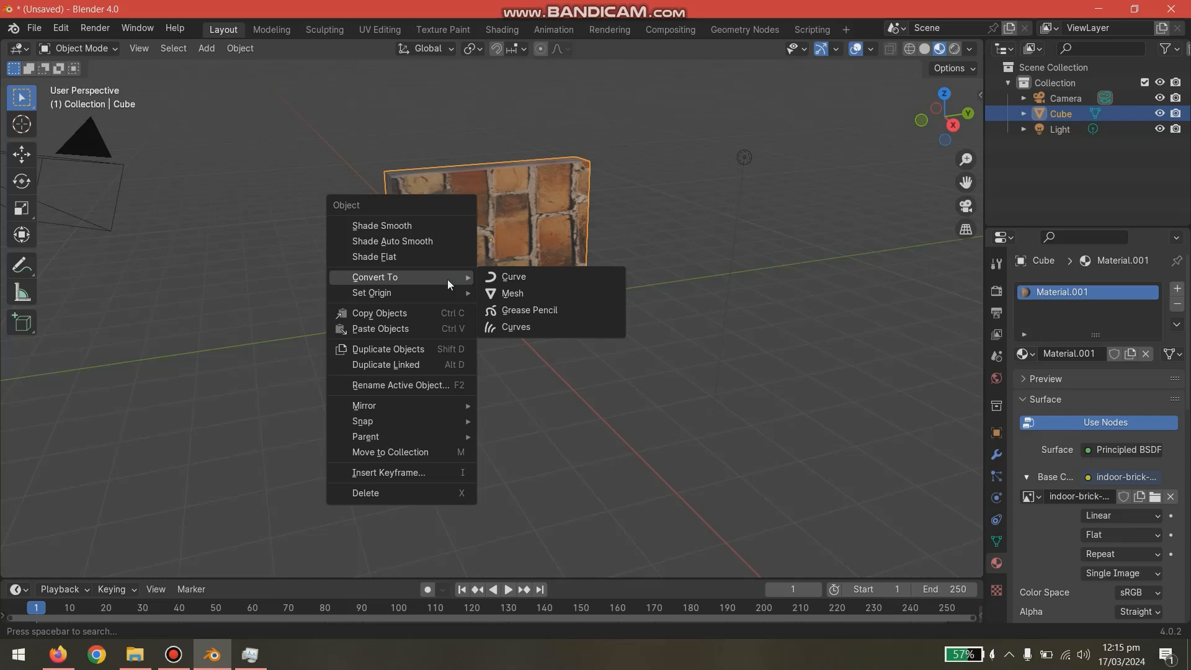
mouse_move(453, 427)
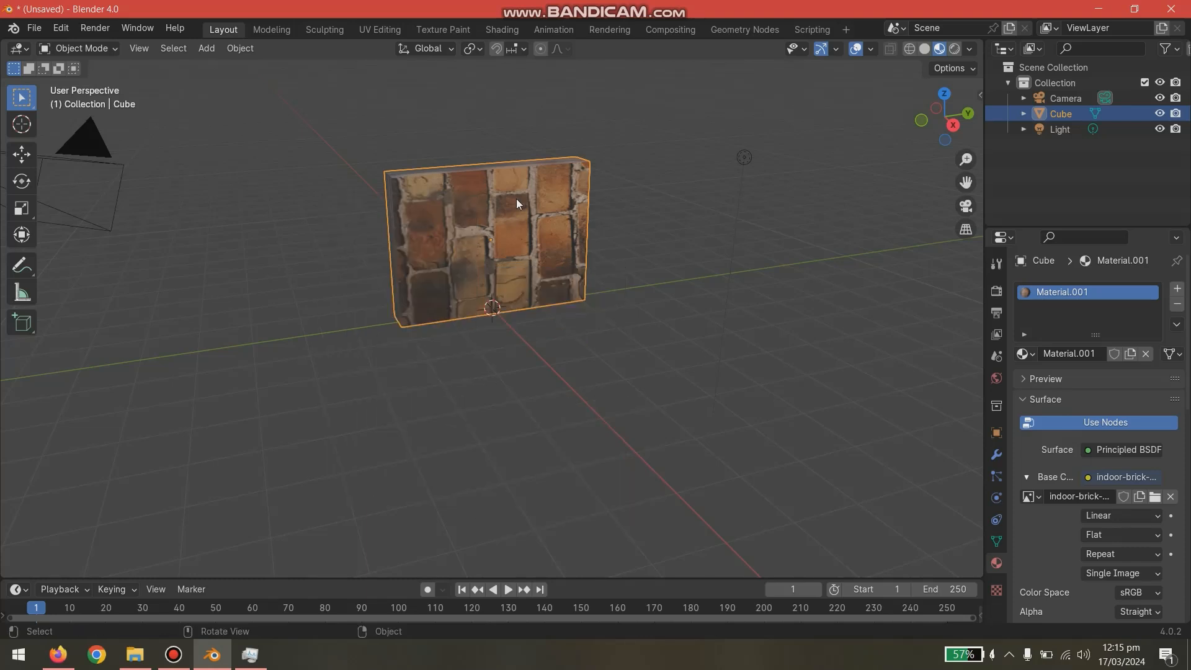
- Put the wall in Edit Mode and switch to the UV Editing workspace to show its UV layout over the brick image
key("Tab")
key("ctrl+v")
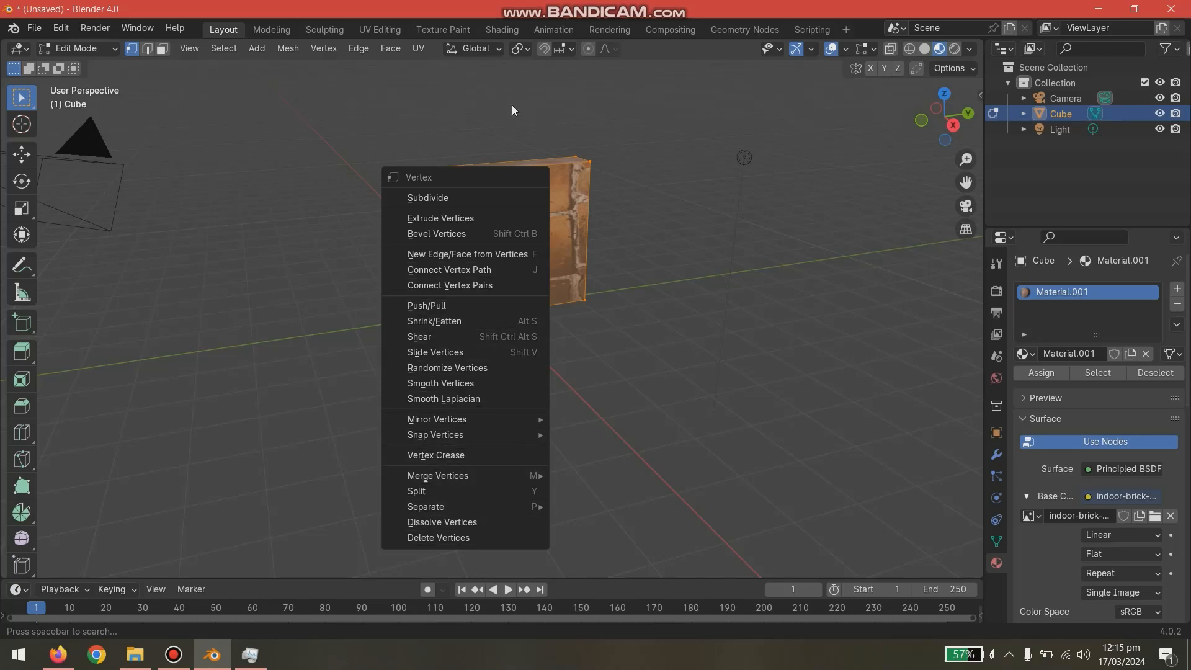
left_click(389, 31)
scroll(334, 315, "down", 3)
scroll(318, 319, "up", 1)
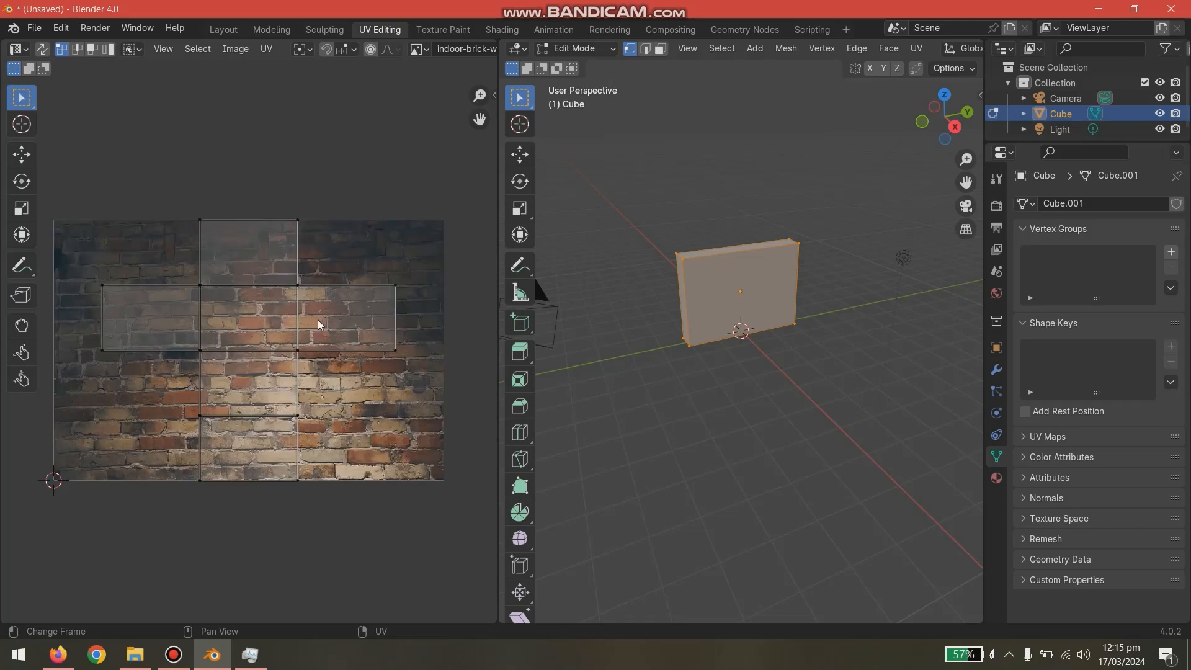
scroll(614, 211, "up", 3)
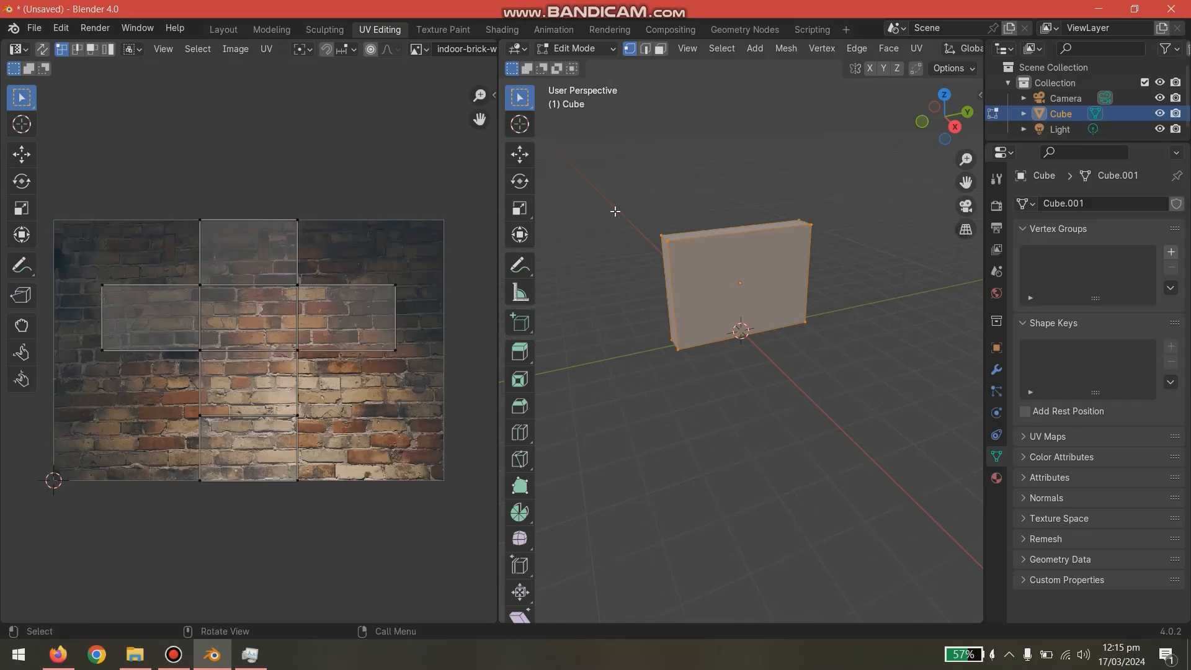
- Return the wall to Object Mode and widen the 3D viewport to display it in Material Preview shading
left_click(583, 271)
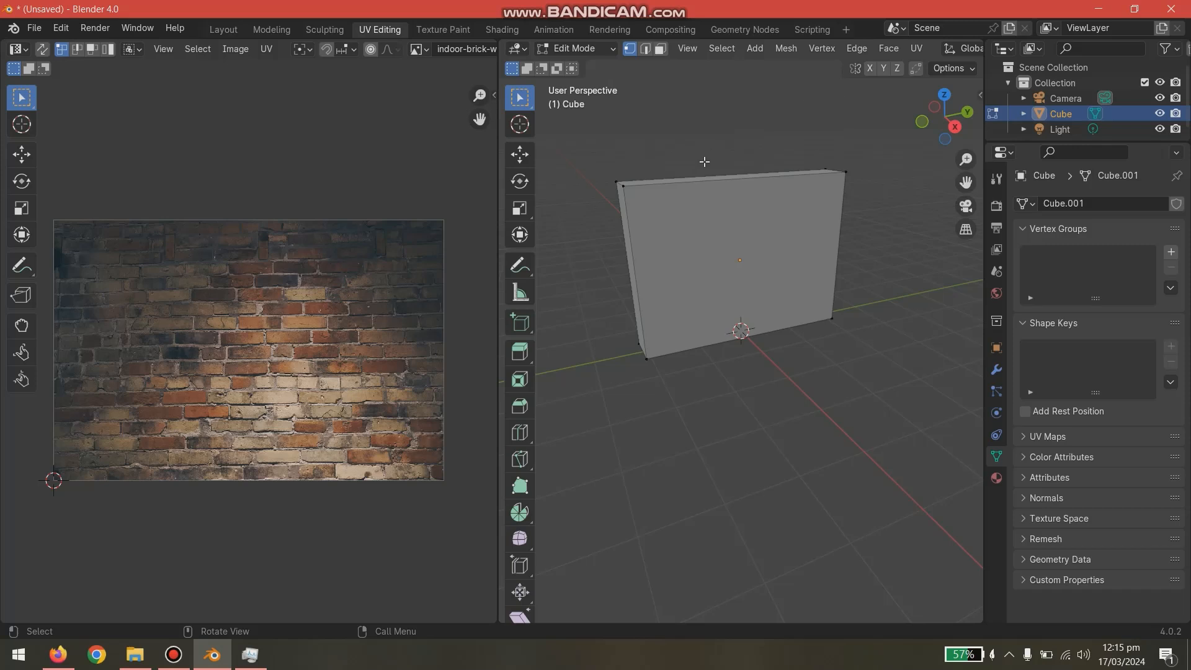
key("Tab")
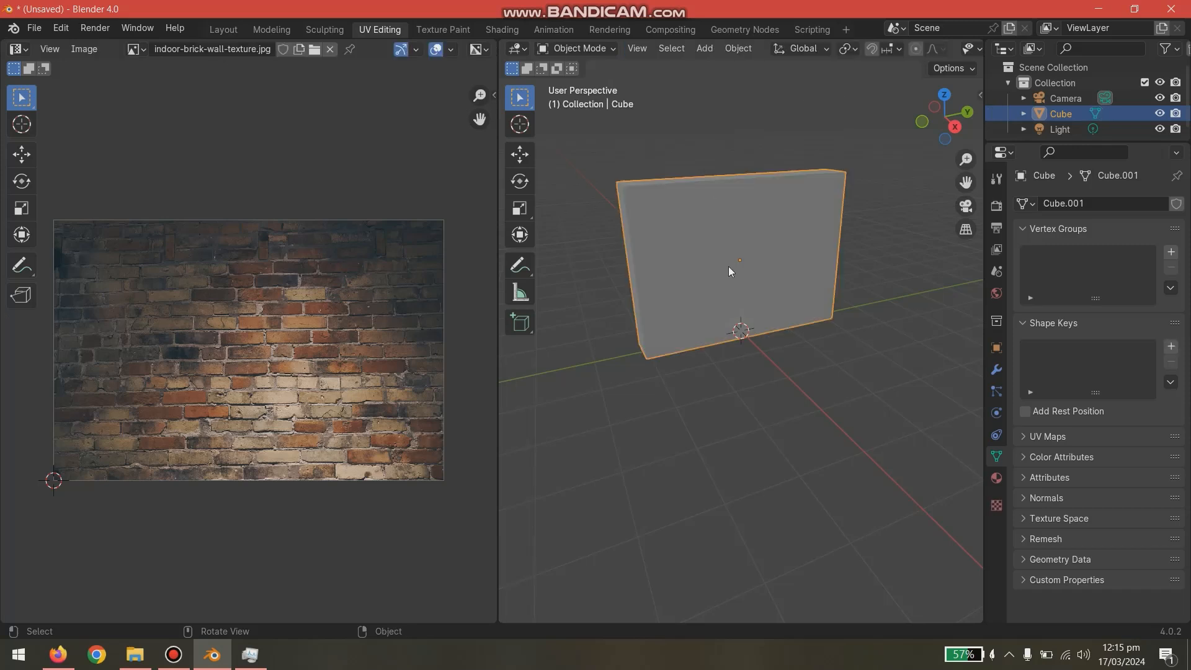
left_click_drag(984, 52, 1122, 53)
left_click(1115, 49)
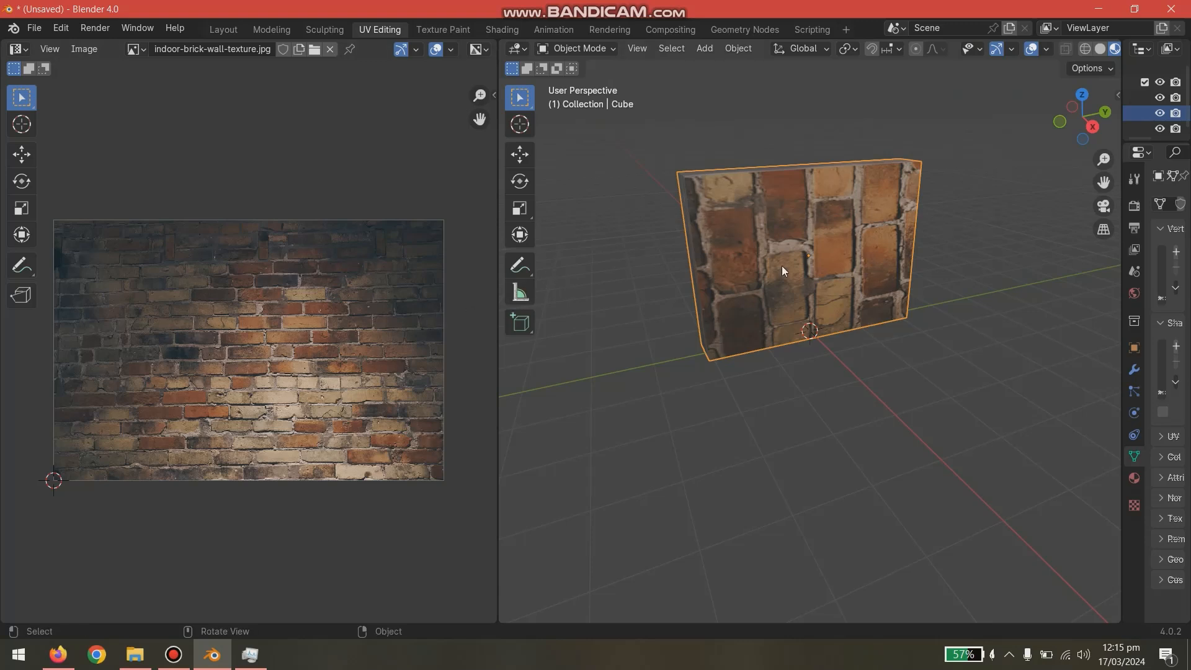
- Put the wall back in Edit Mode and select all its geometry to show its UV layout over the brick image
key("Tab")
key("a")
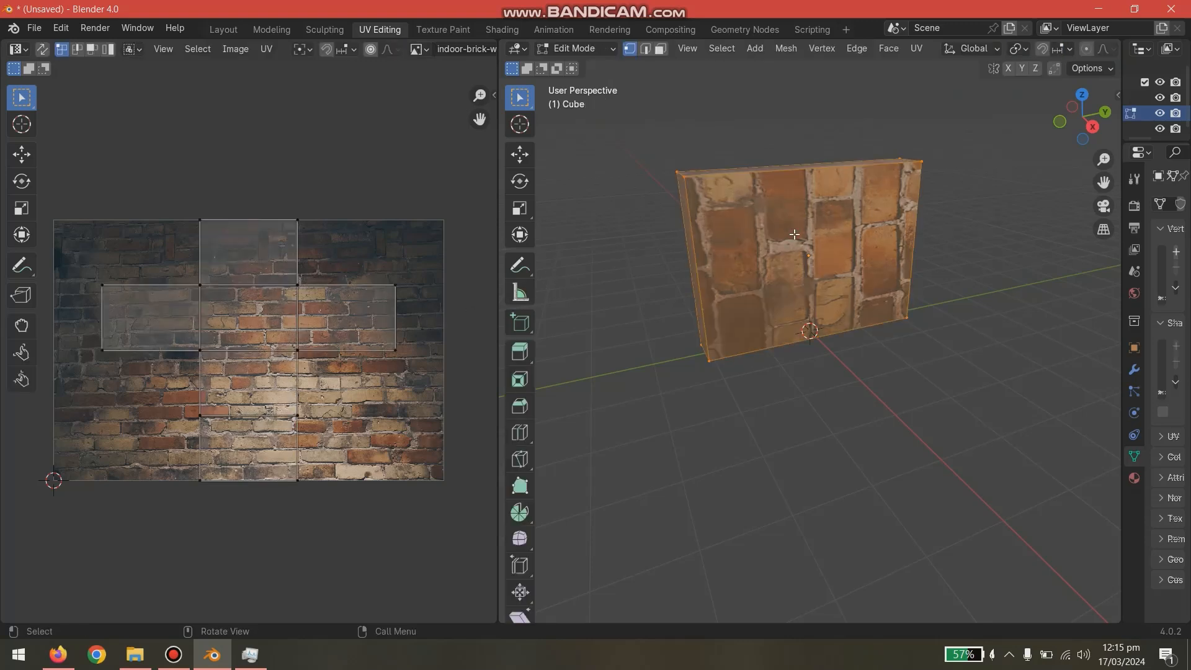
right_click(795, 236)
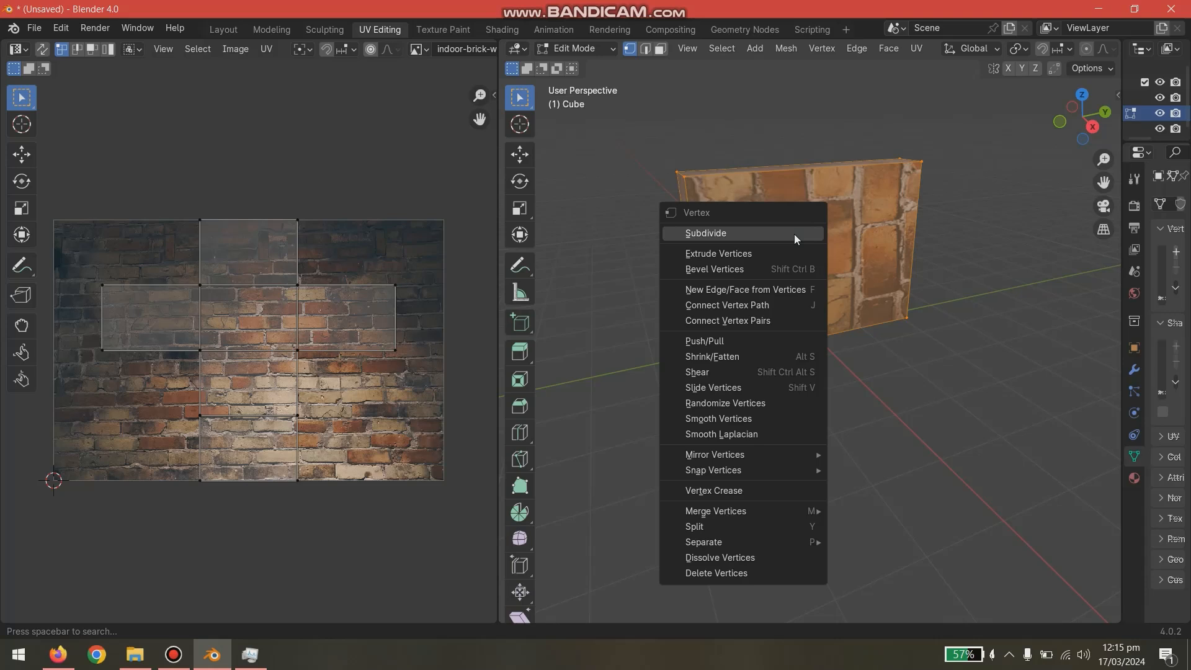
left_click(795, 233)
- Try moving and scaling a single UV corner vertex of the layout over the brick image
key("b")
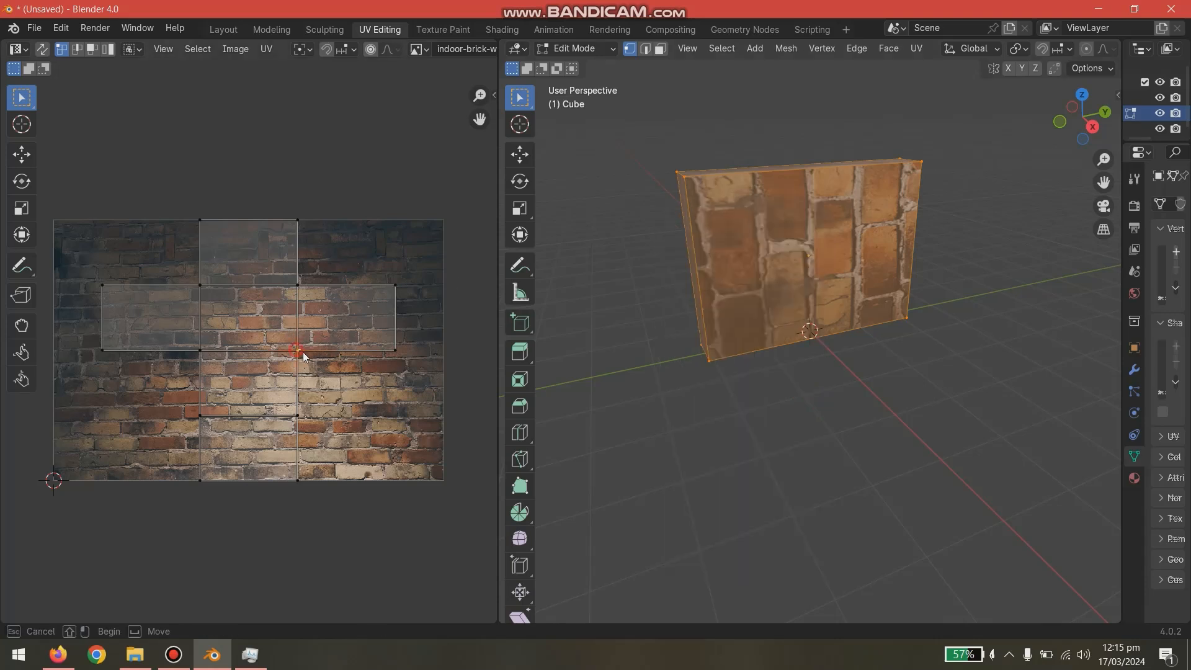
left_click_drag(328, 381, 328, 379)
key("g")
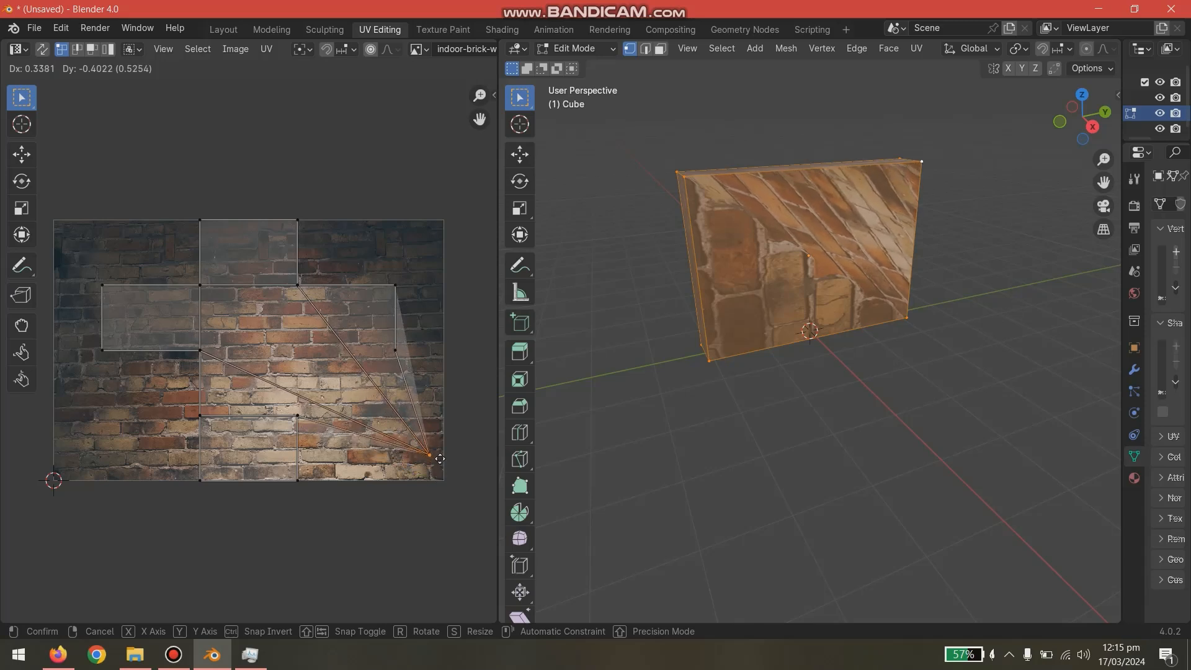
right_click(439, 459)
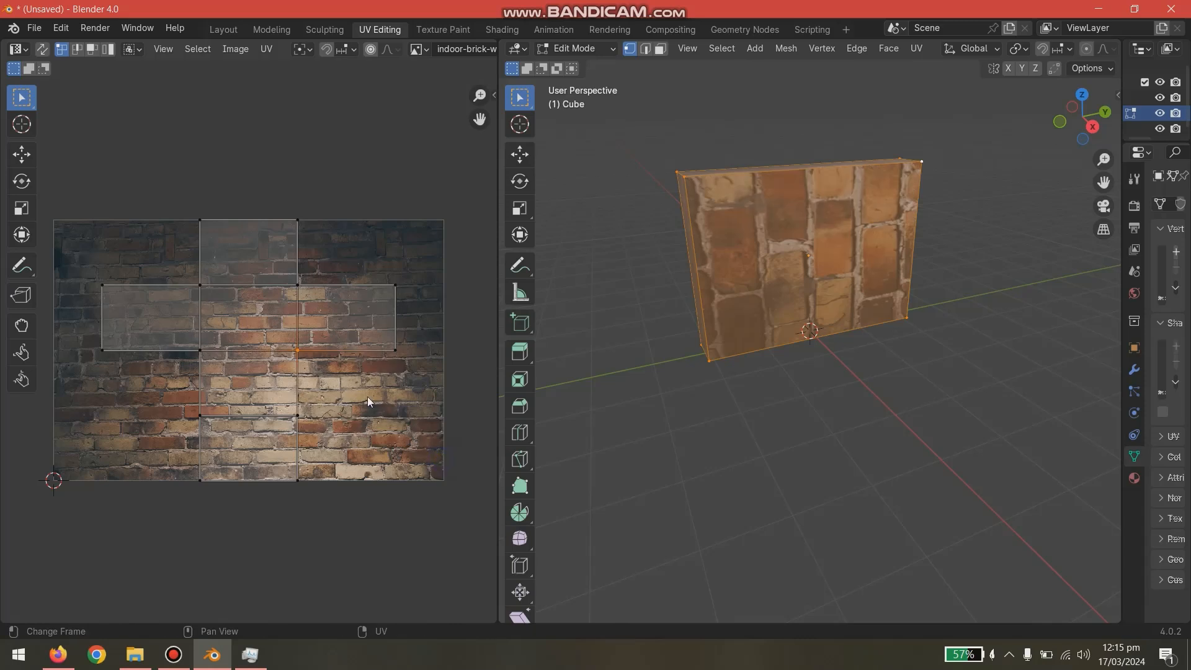
key("s")
right_click(331, 383)
- Select the whole UV layout and scale it up until it extends well beyond the brick image
key("a")
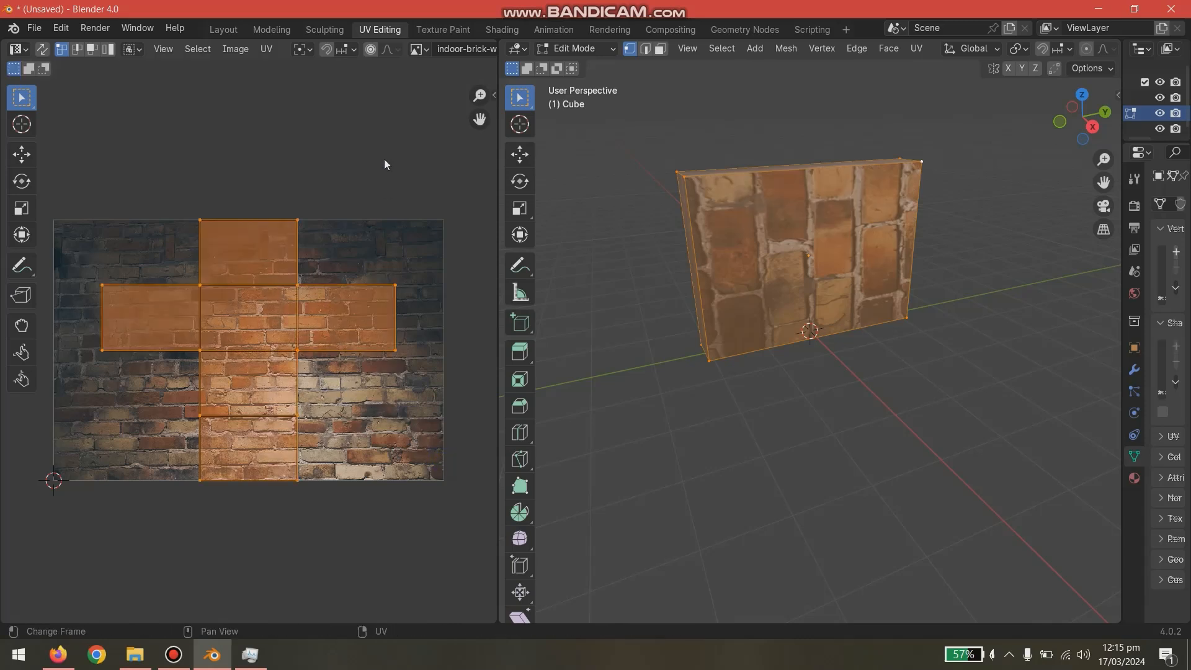
key("alt+a")
key("a")
key("s")
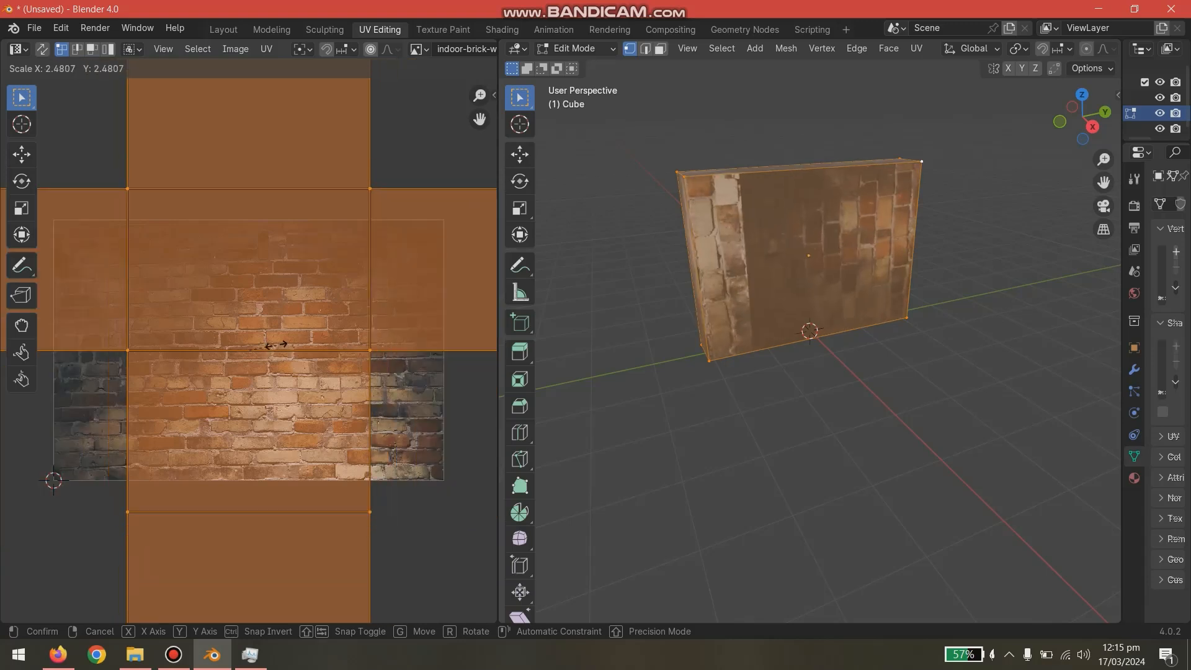
left_click(292, 351)
- Rotate the whole UV layout about -90 degrees and scale it down so the bricks run horizontally across the wall
key("r")
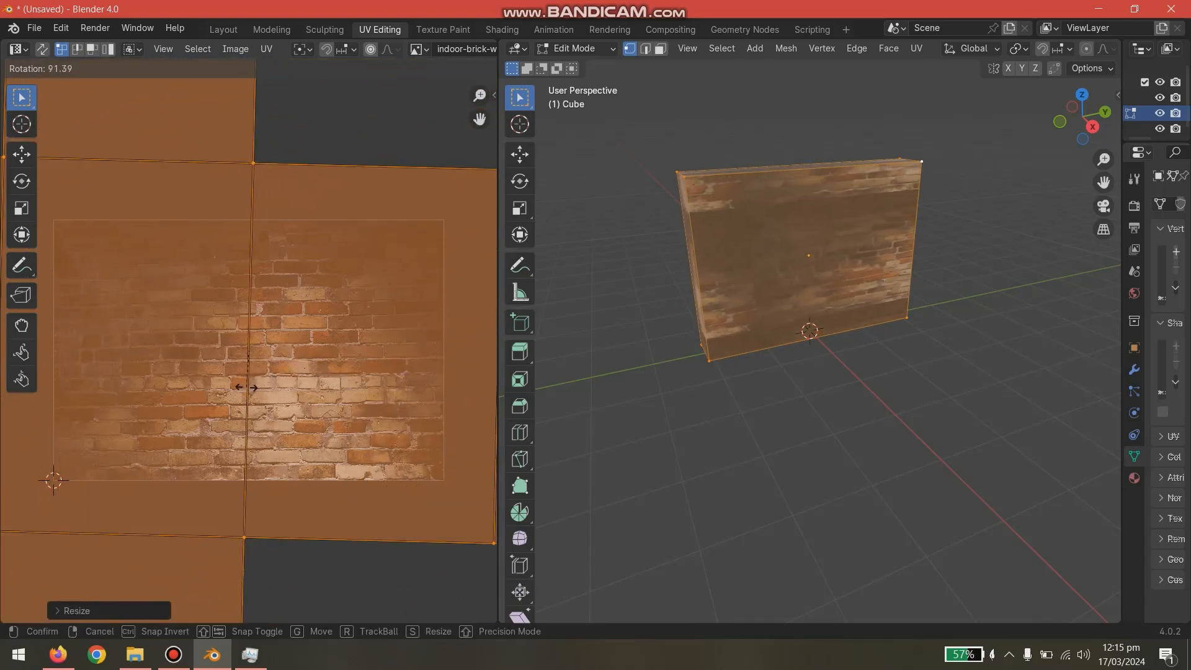
left_click(246, 388)
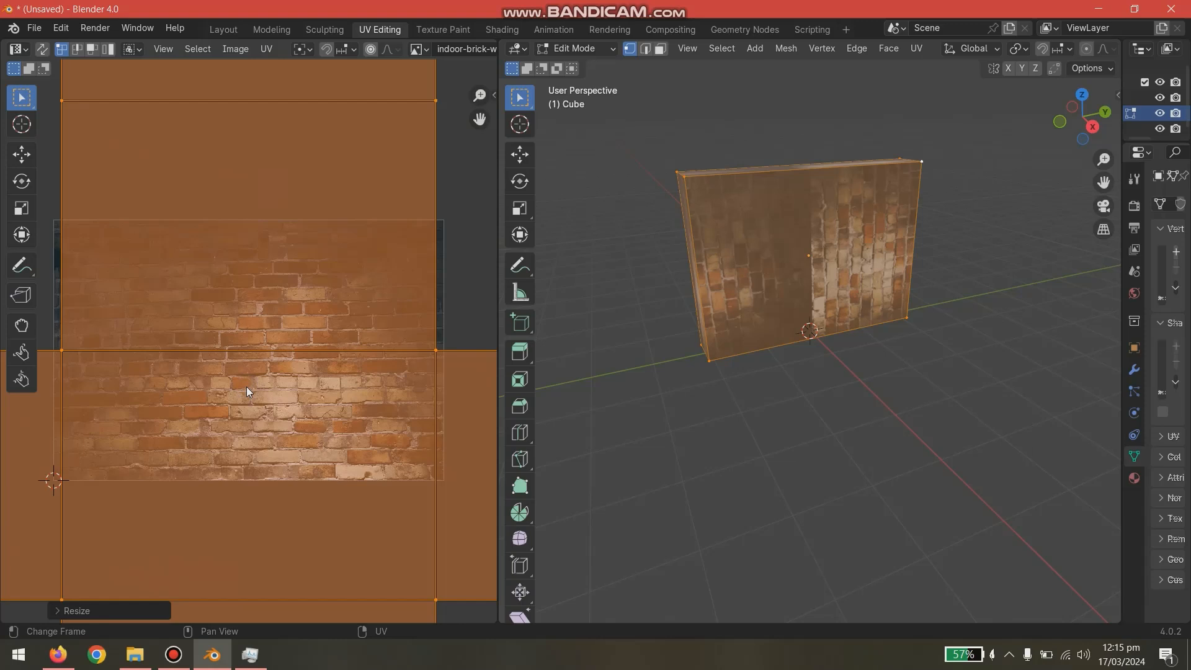
key("r")
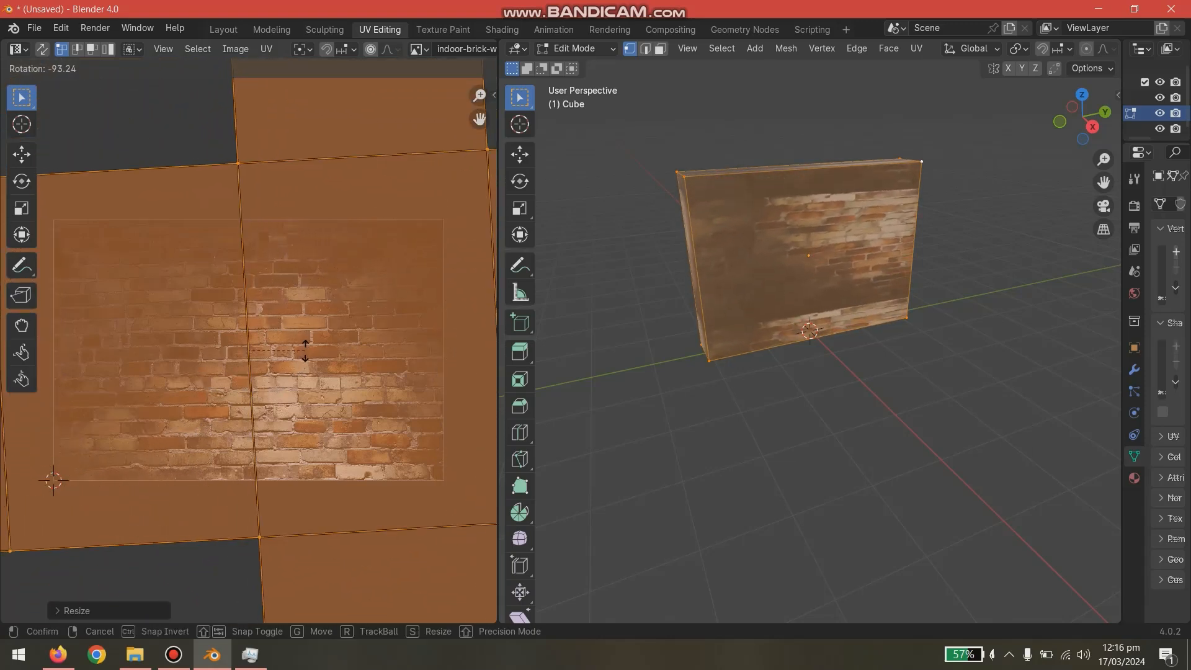
left_click(304, 352)
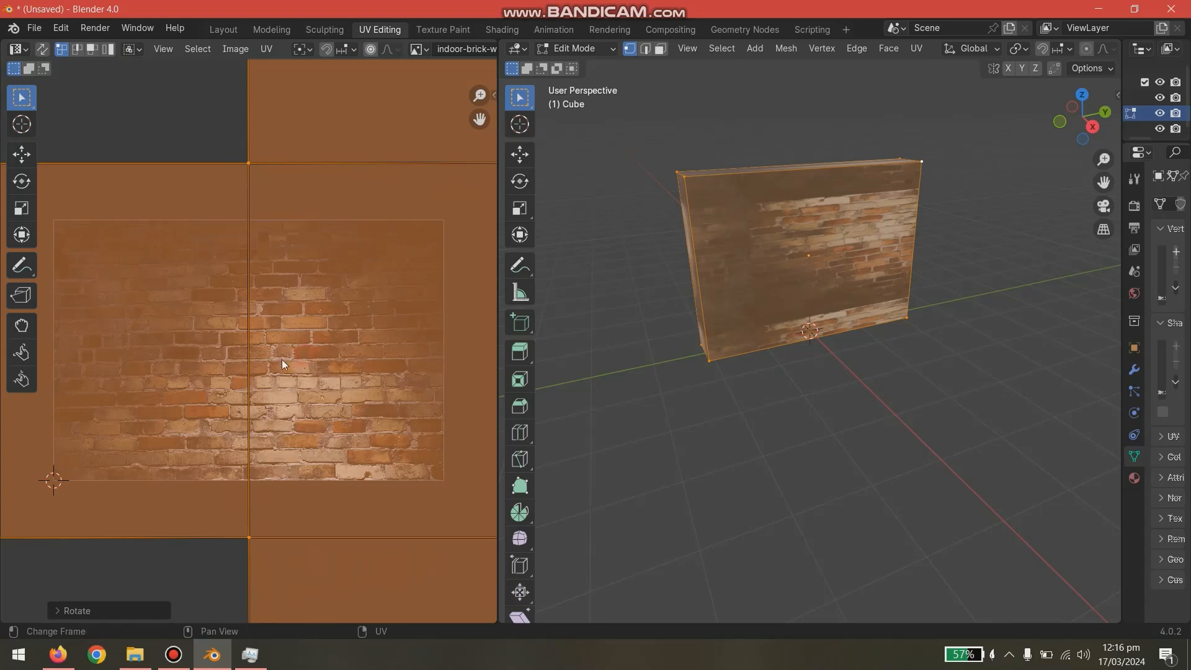
key("s")
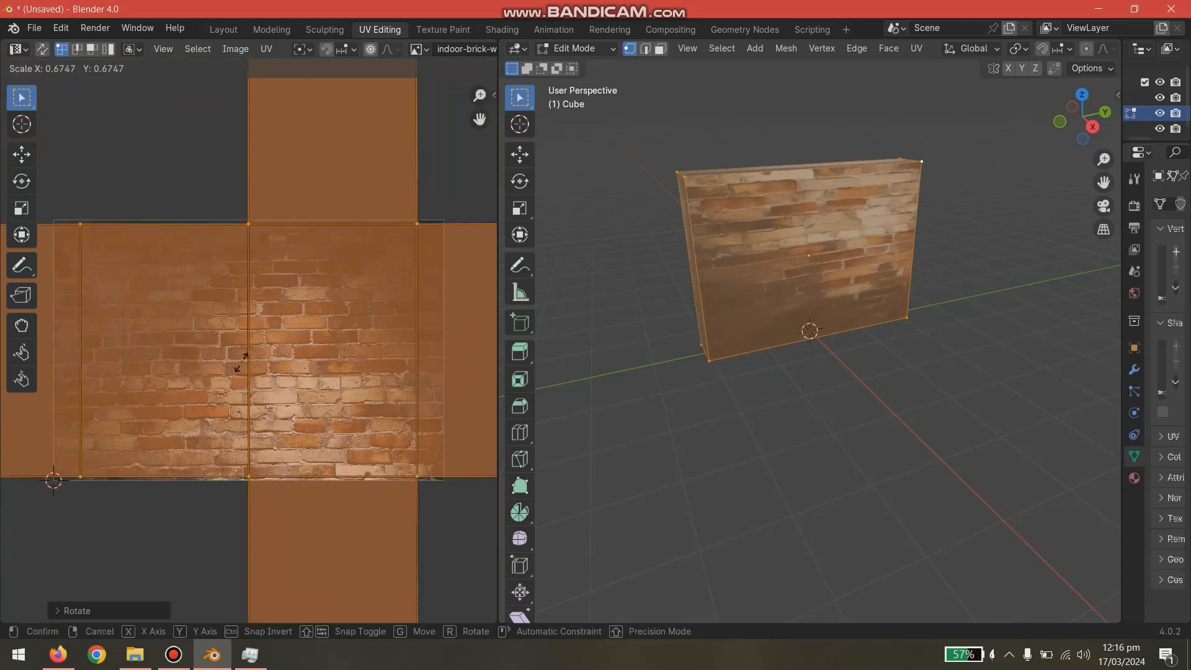
left_click(245, 360)
left_click(399, 178)
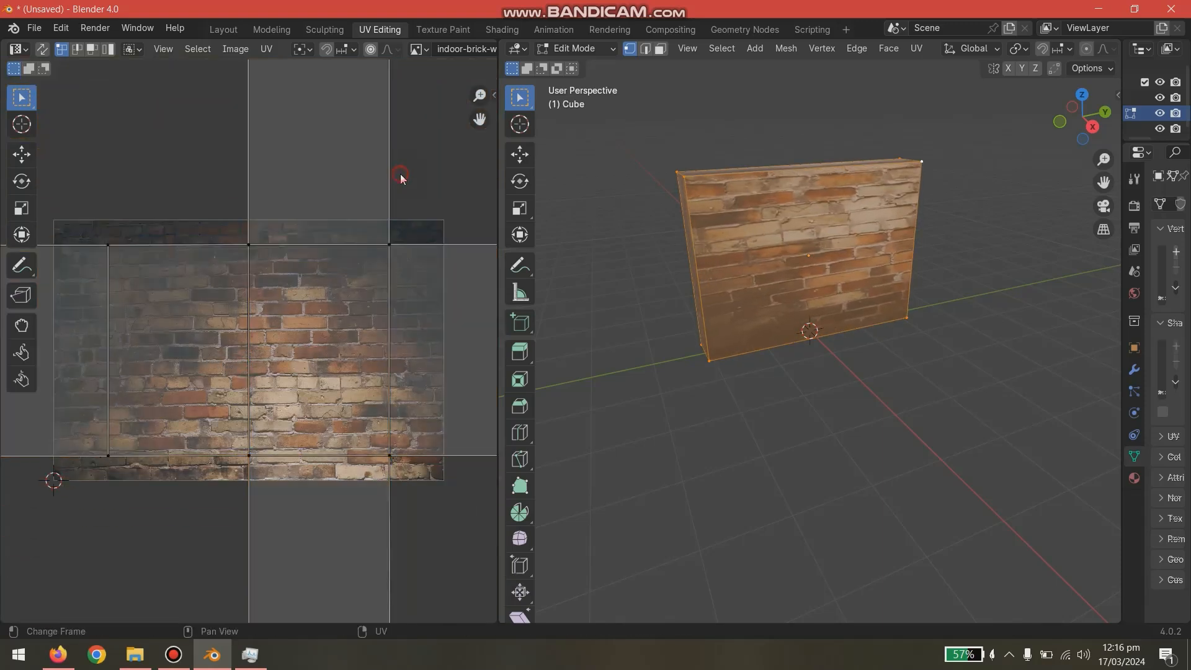
- View the wall's brick front face head-on with the whole mesh selected
left_click(667, 377)
middle_click_drag(739, 376, 695, 384)
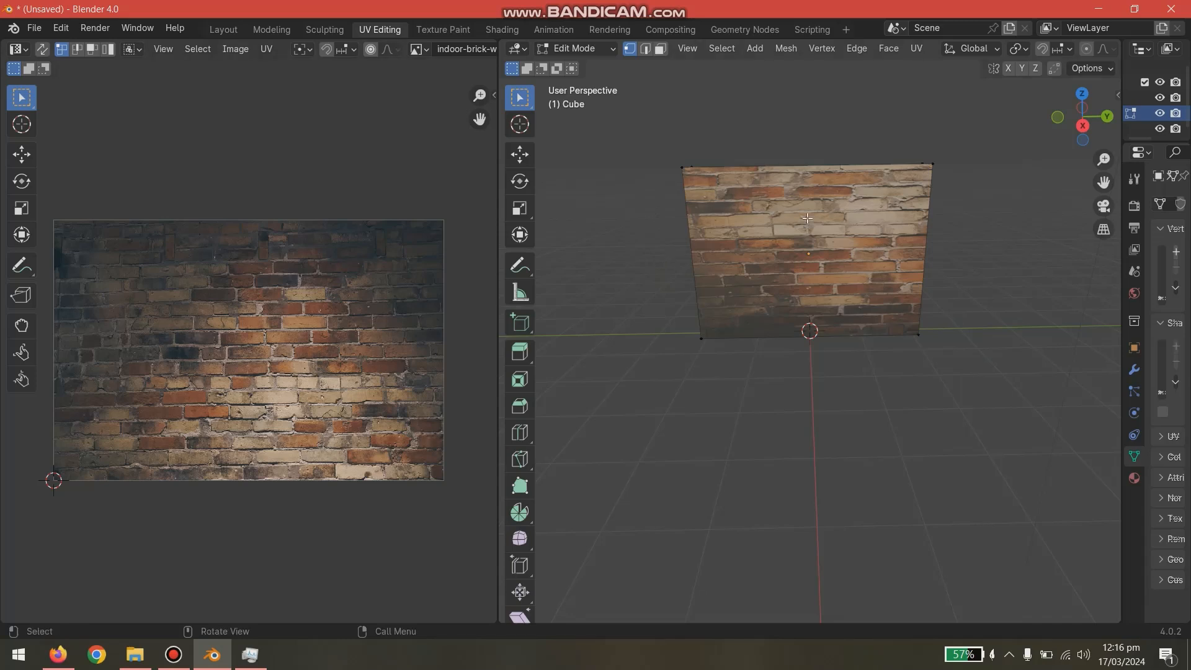
left_click(677, 167)
left_click(701, 338, "shift")
key("a")
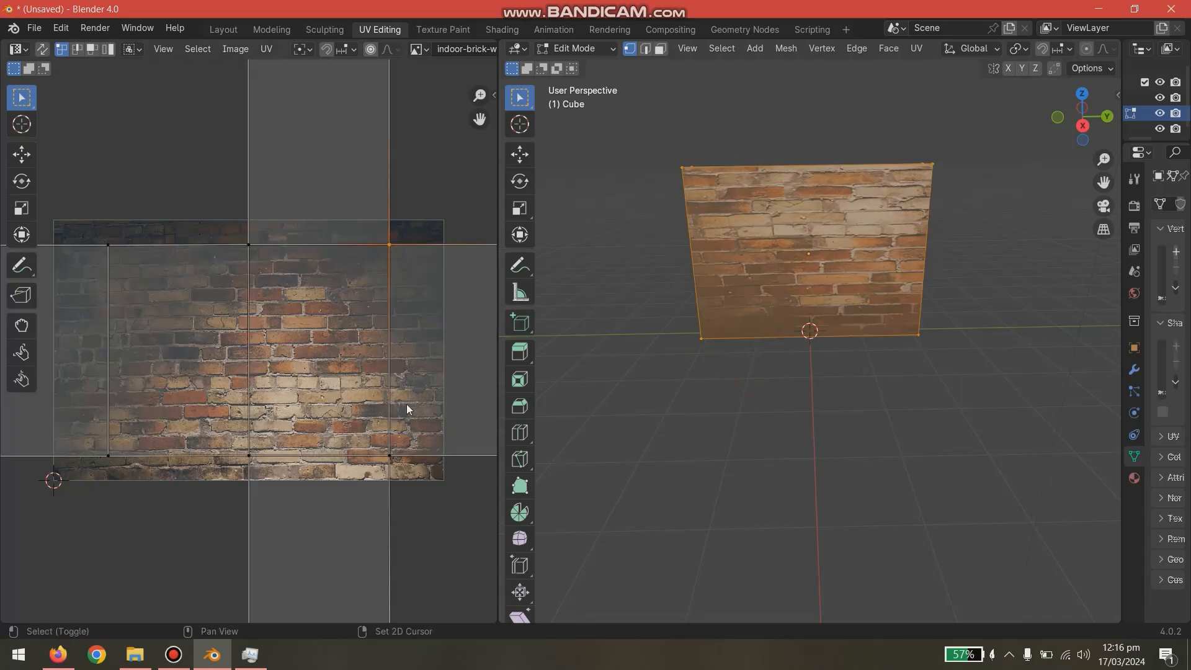
- Select the central UV face's four corner vertices and scale them up to match the brick image's height
key("s")
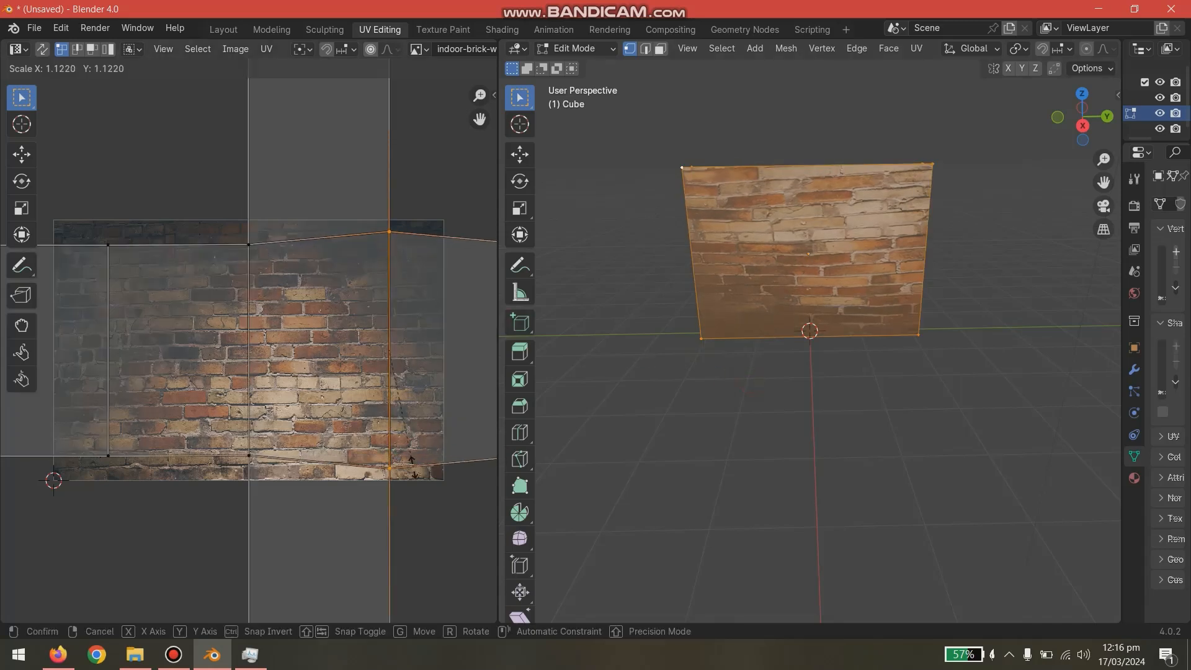
right_click(426, 477)
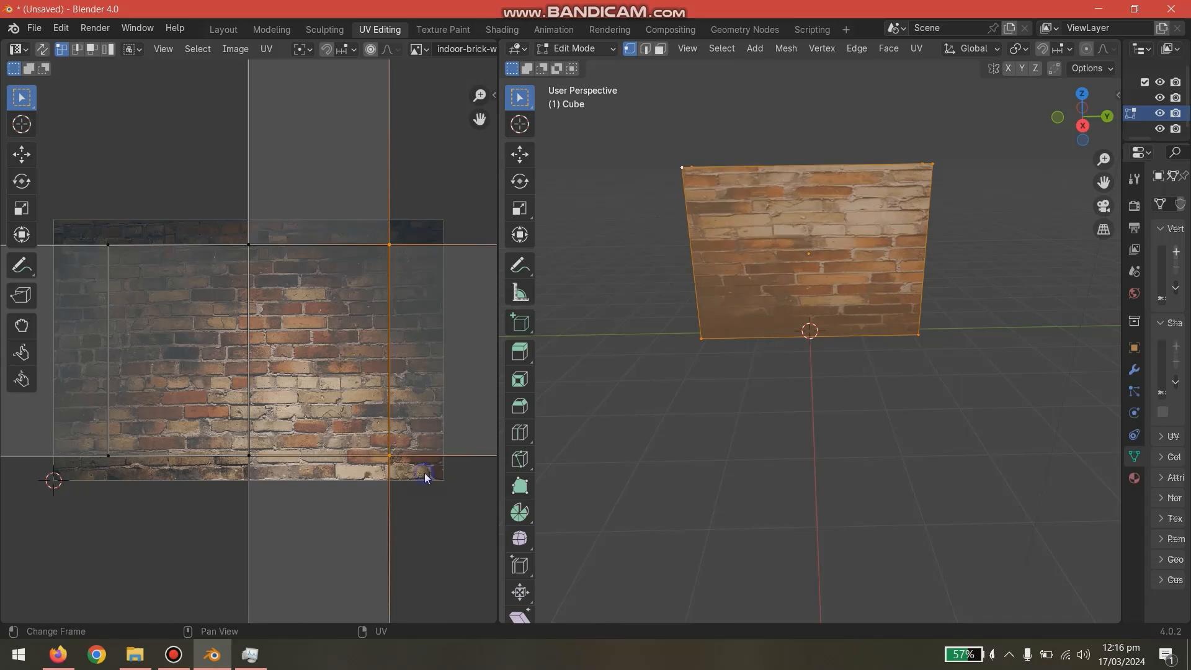
left_click(247, 246)
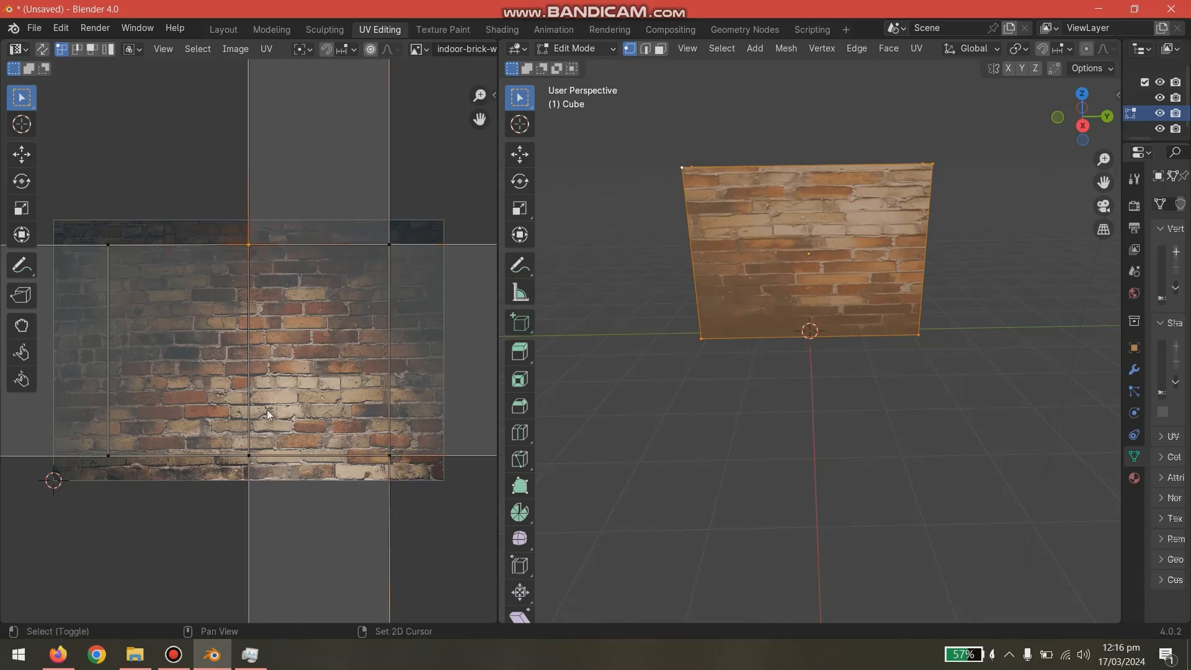
left_click(249, 455, "shift")
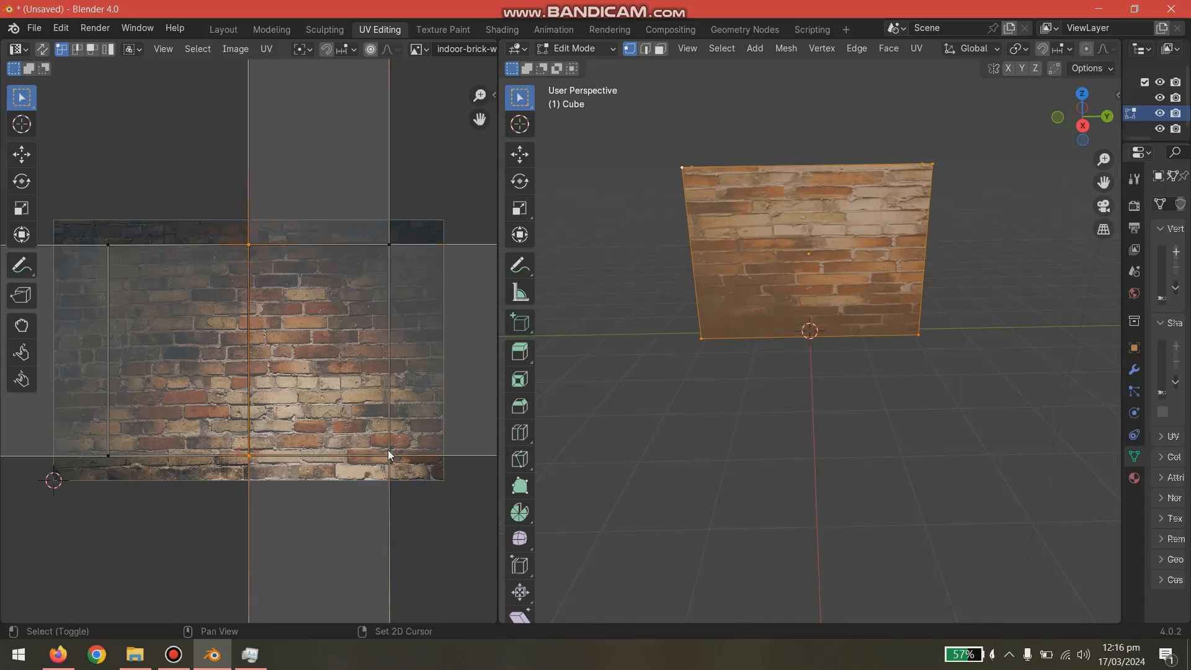
left_click(390, 244, "shift")
key("s")
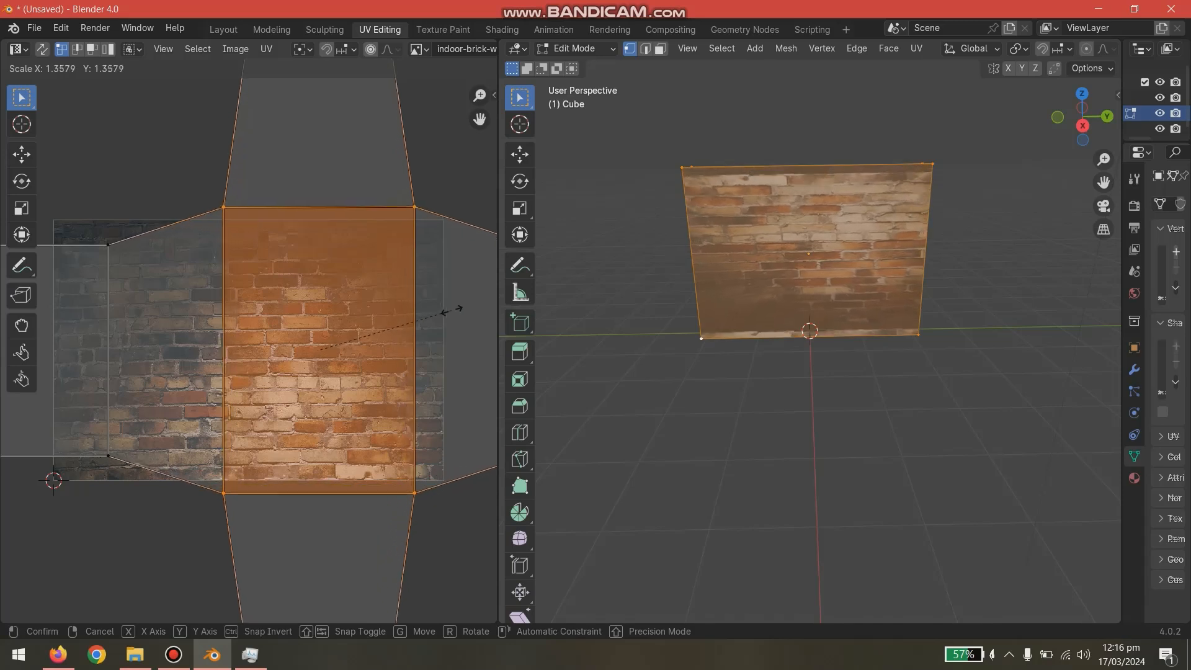
left_click(434, 314)
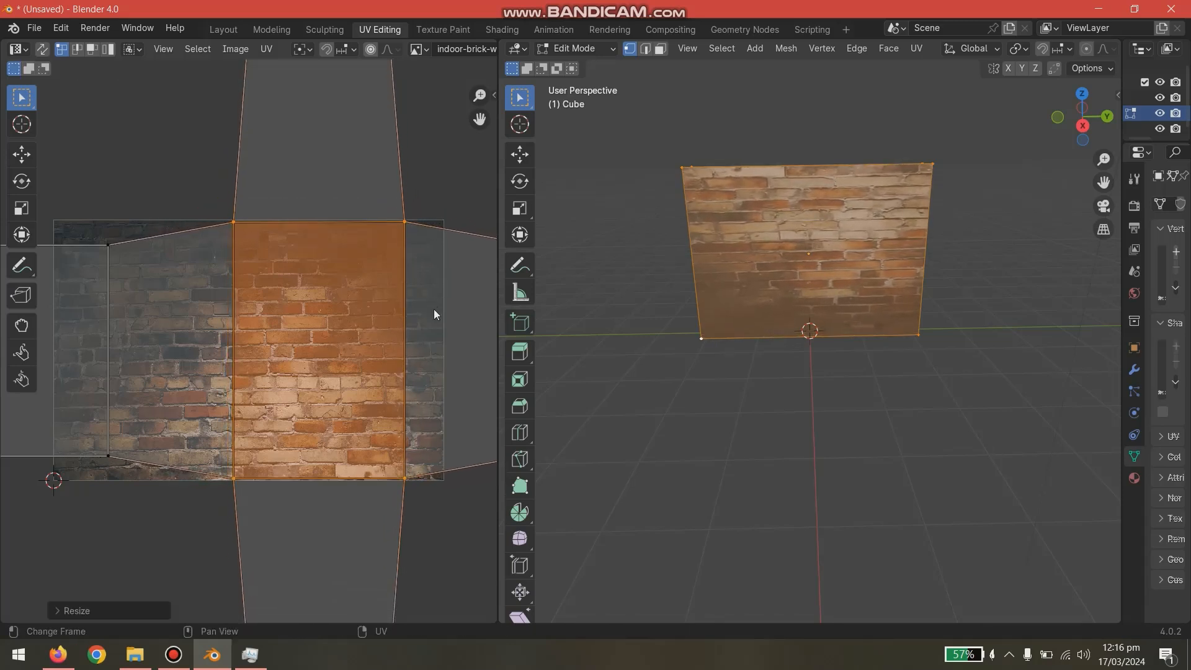
- Try scaling the UV face to the left of the central one in face selection mode
left_click(107, 245)
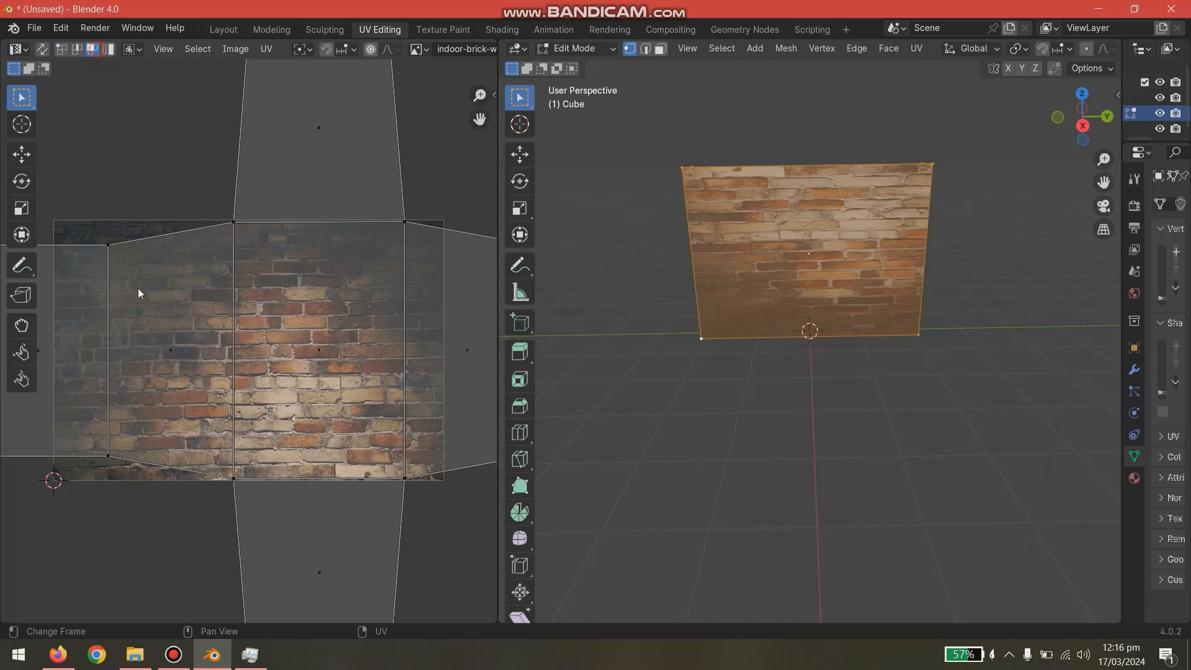
left_click(154, 325)
key("s")
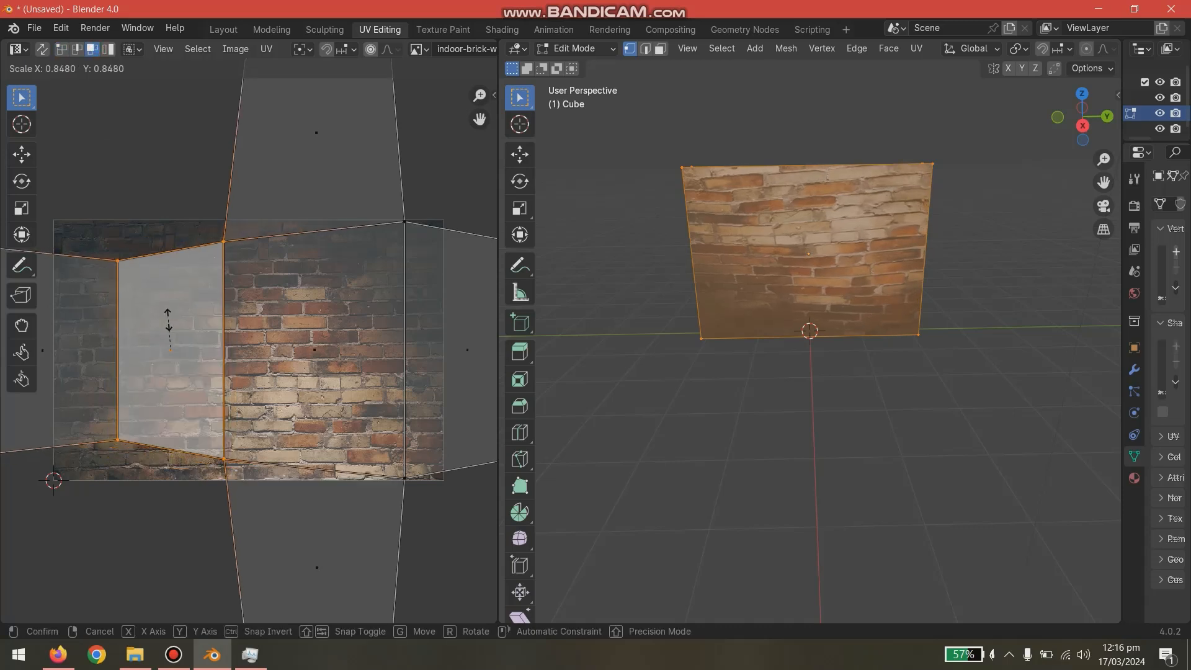
right_click(153, 312)
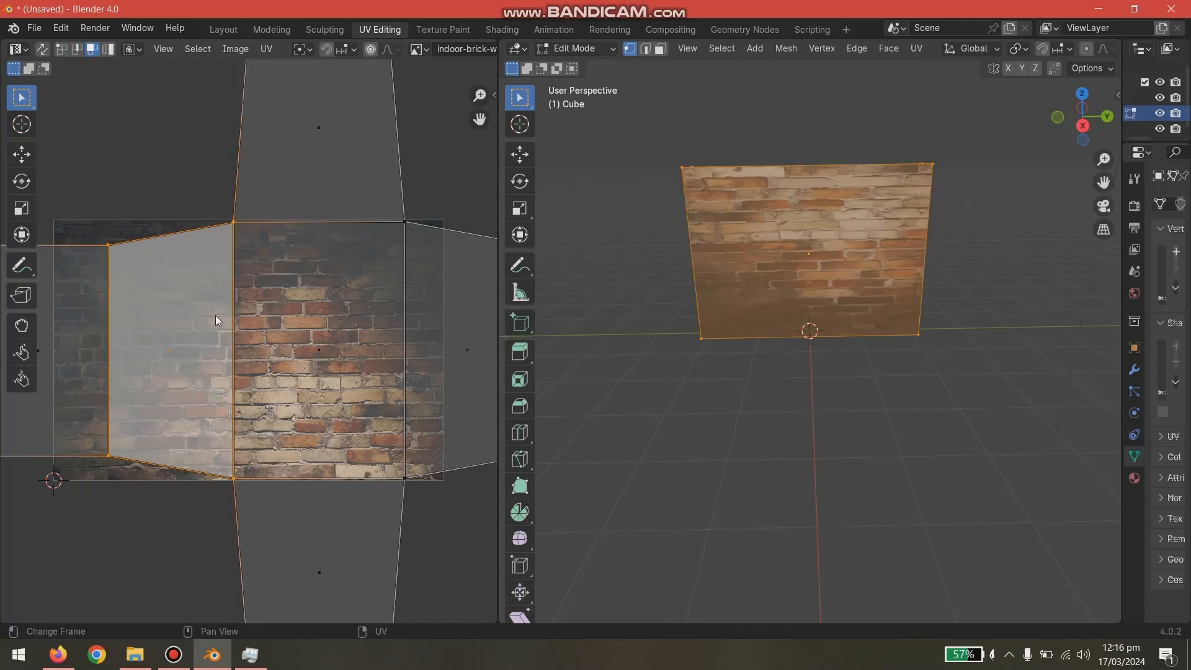
left_click(100, 243)
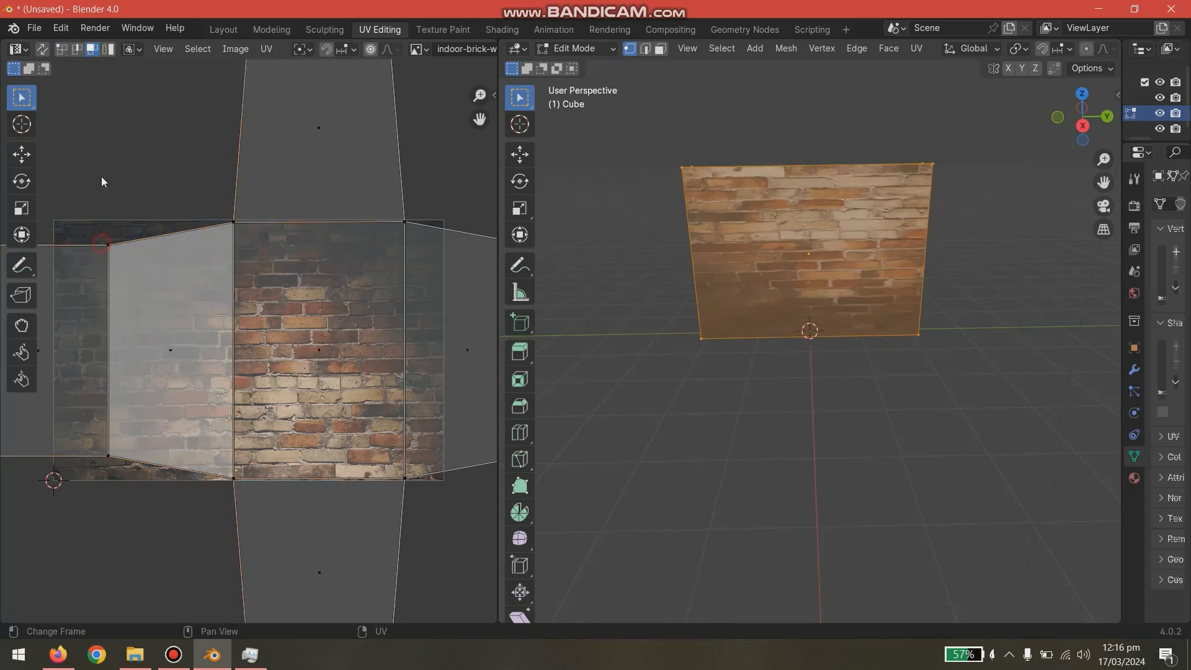
- In vertex selection mode, scale the left UV face's two outer vertices by about 1.2 to match the image's height
left_click(62, 49)
left_click(109, 245, "shift")
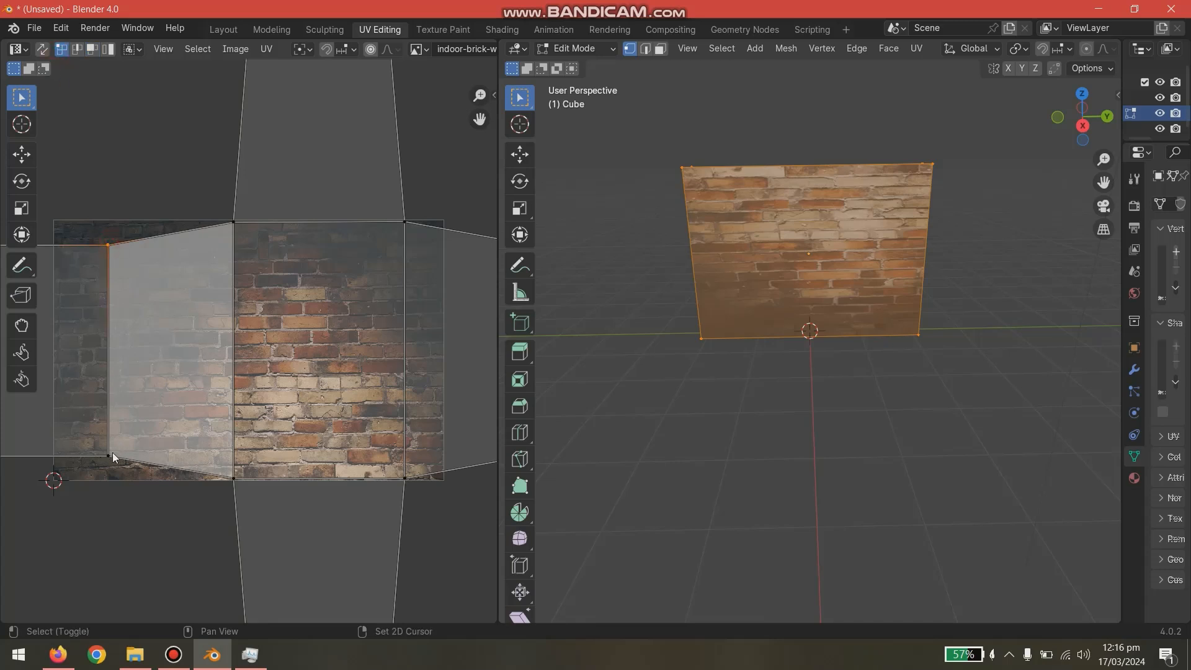
key("s")
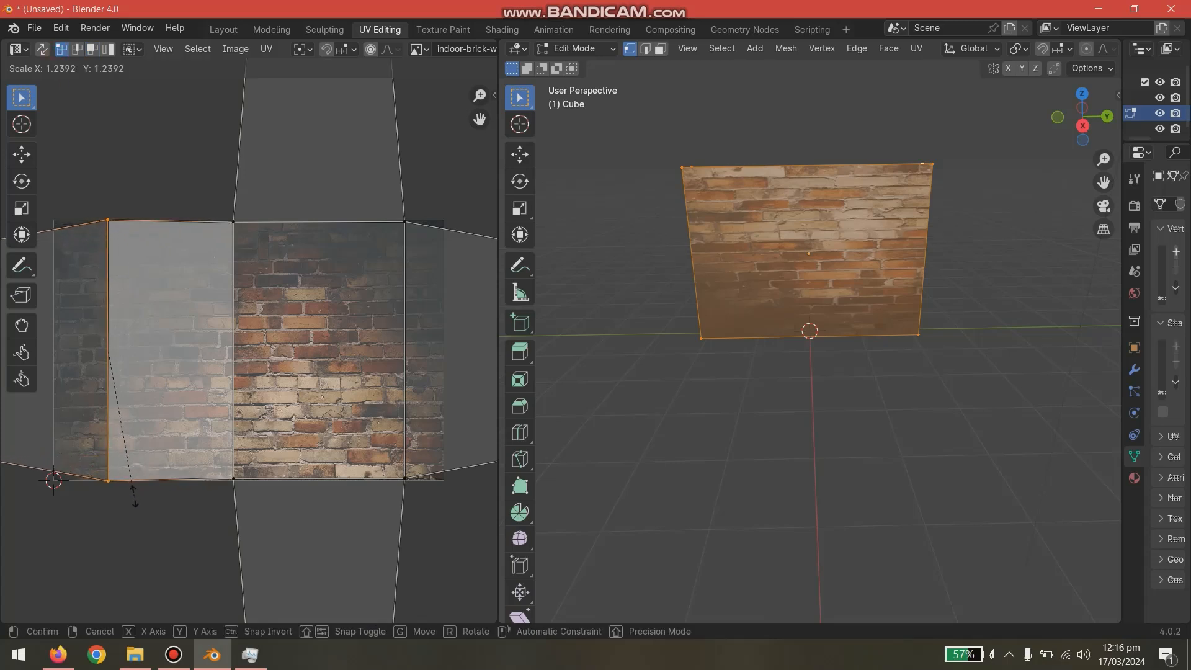
left_click(131, 496)
left_click(142, 539)
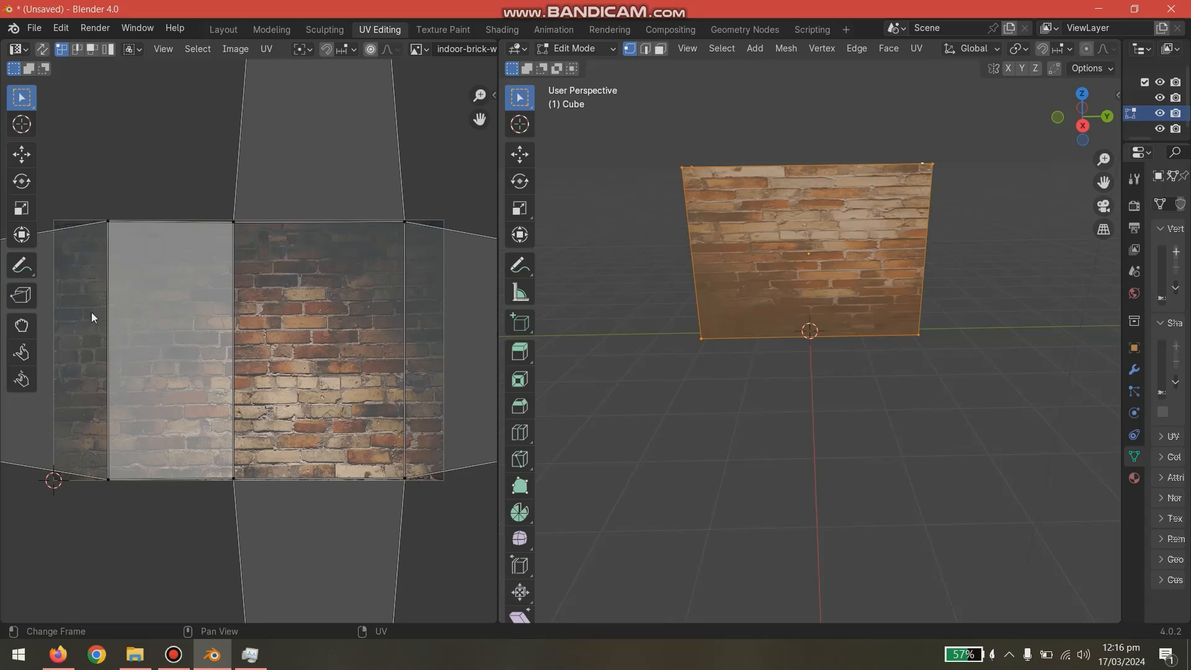
- Move the two outer vertices of the far-left UV face onto the brick image's left corners
scroll(91, 316, "down", 3)
middle_click_drag(181, 333, 281, 298)
scroll(242, 342, "up", 5)
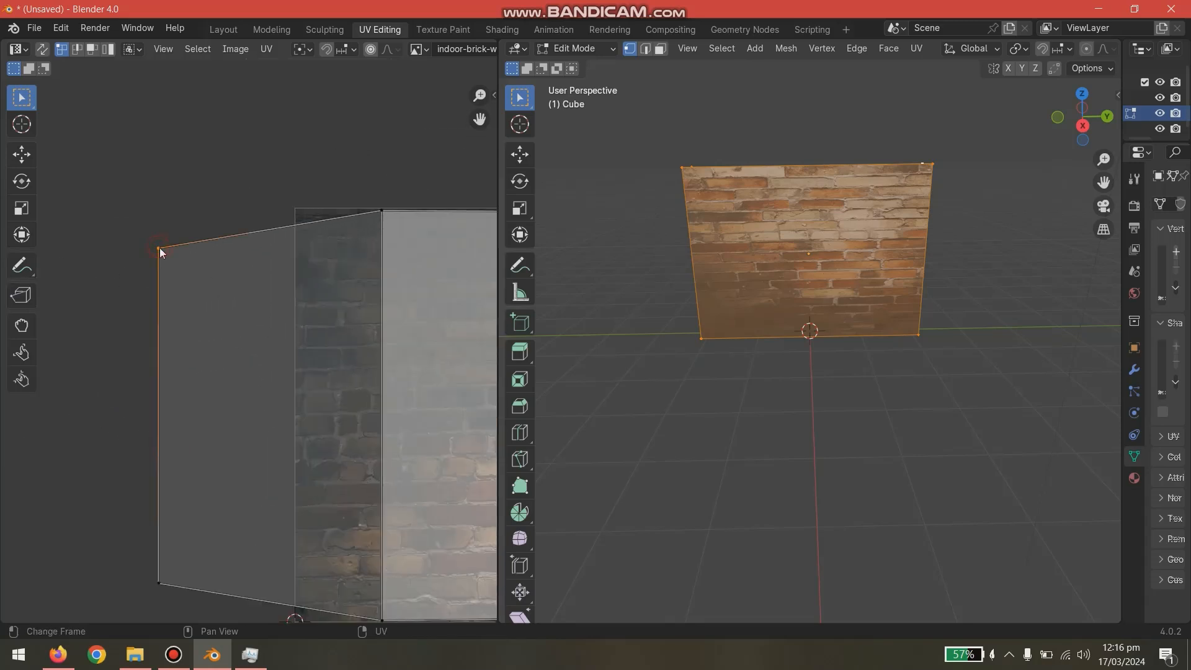
left_click_drag(159, 248, 251, 325)
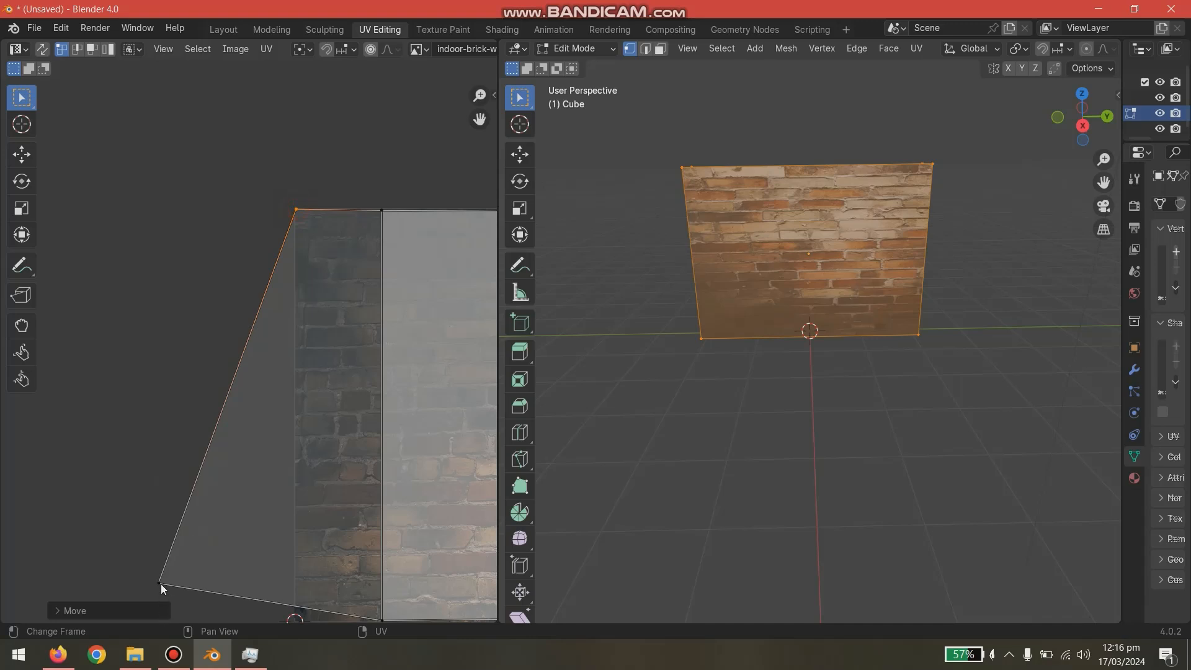
left_click_drag(162, 587, 357, 70)
scroll(292, 283, "down", 2)
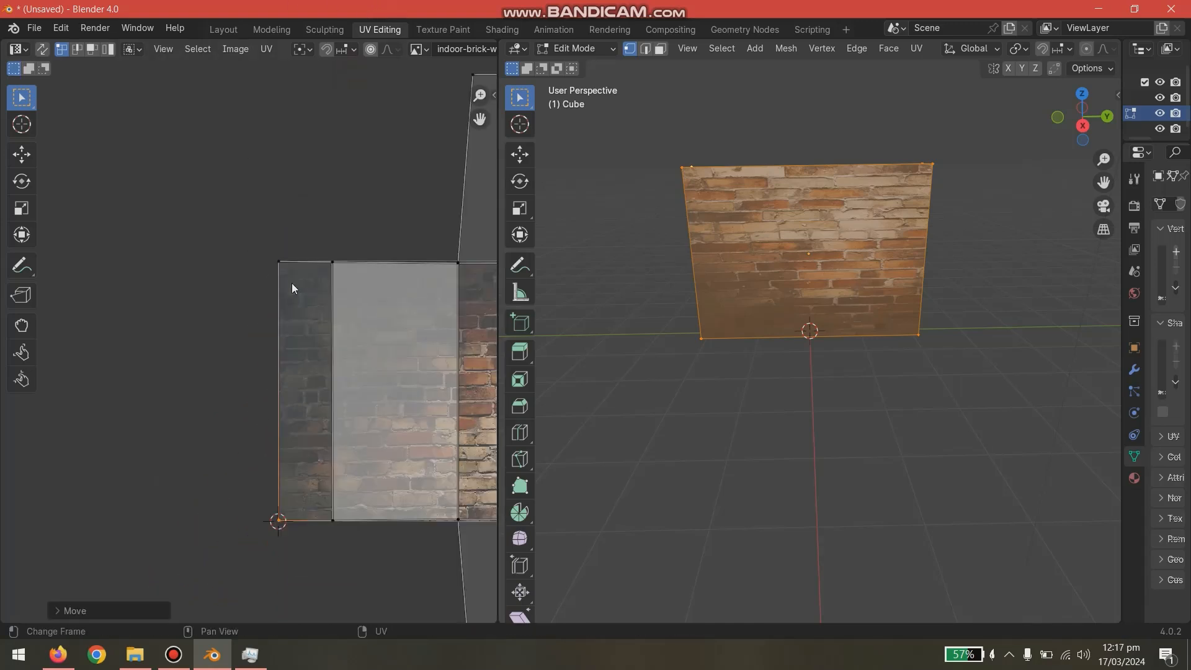
- Move the two outer vertices of the far-right UV face onto the brick image's right corners
middle_click_drag(348, 554, 49, 554)
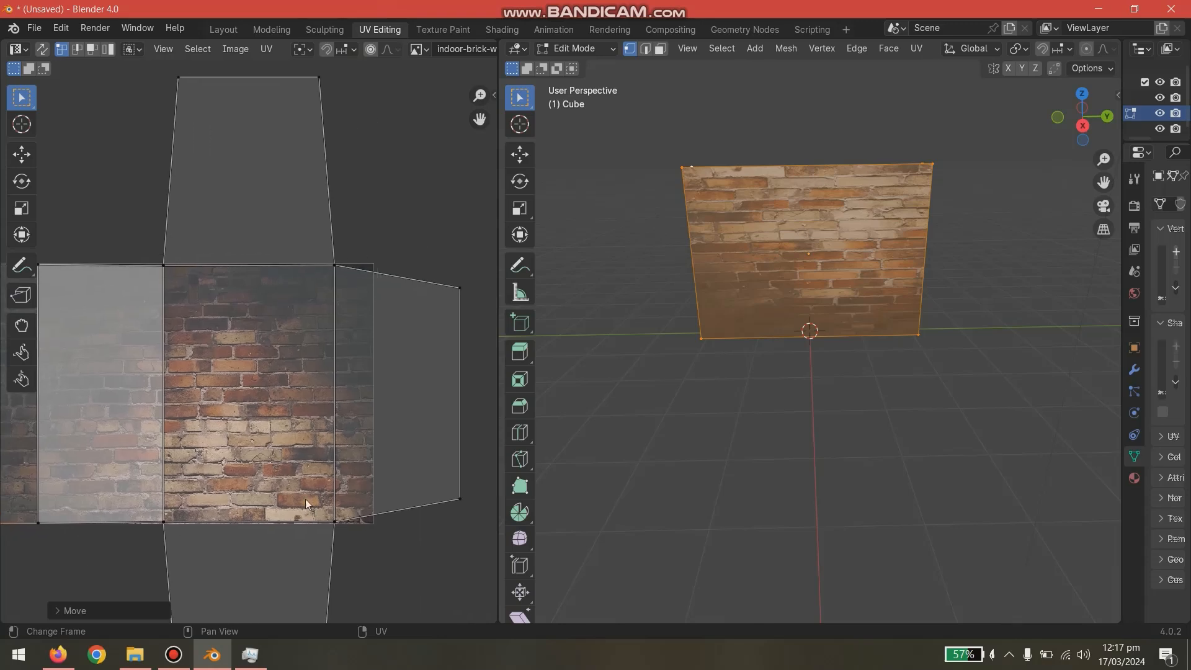
left_click(459, 289)
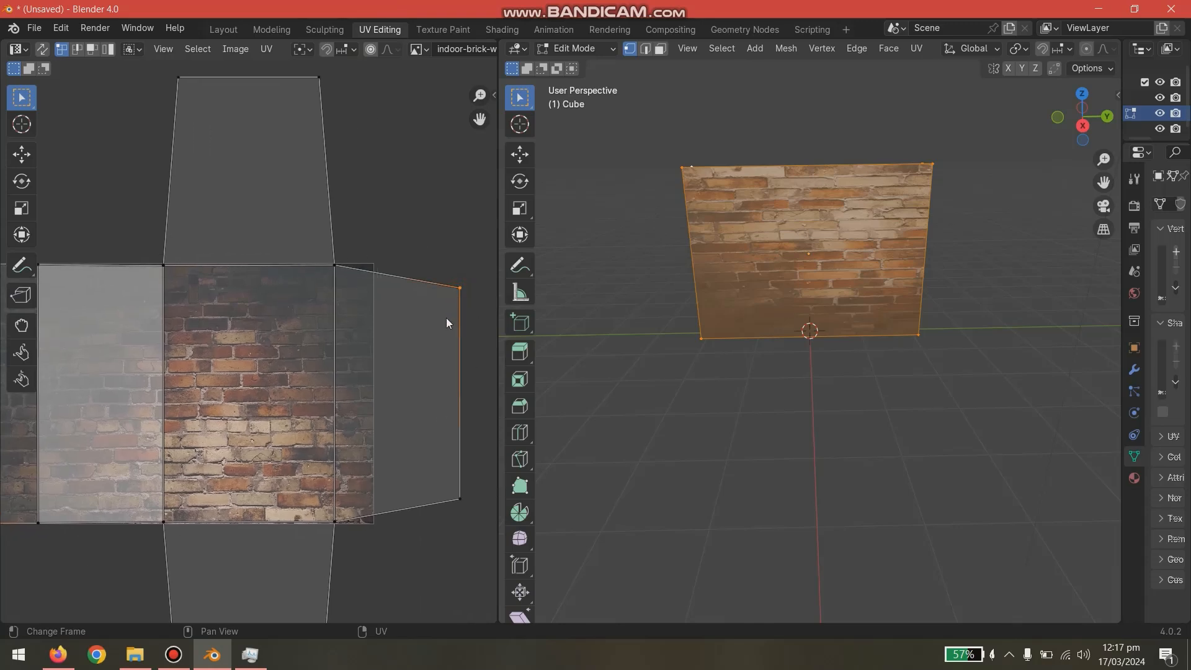
left_click_drag(460, 292, 374, 273)
left_click_drag(459, 498, 373, 523)
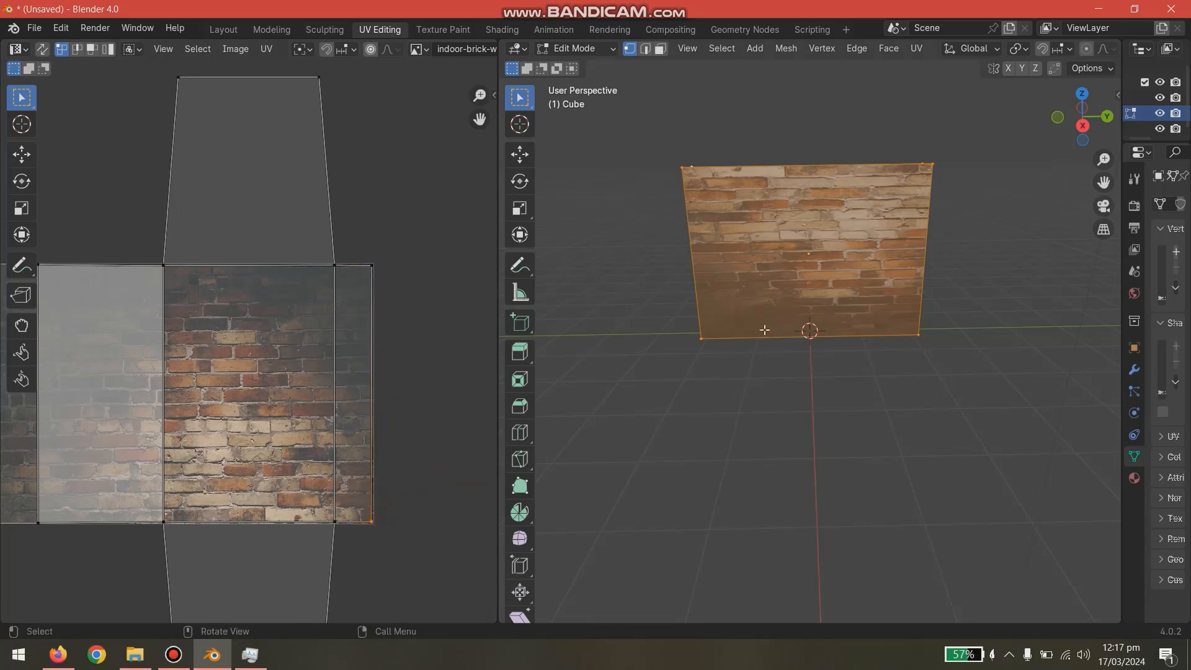
- Inspect the brick texture on the back of the wall from the opposite side
left_click(729, 413)
middle_click_drag(728, 433, 981, 335)
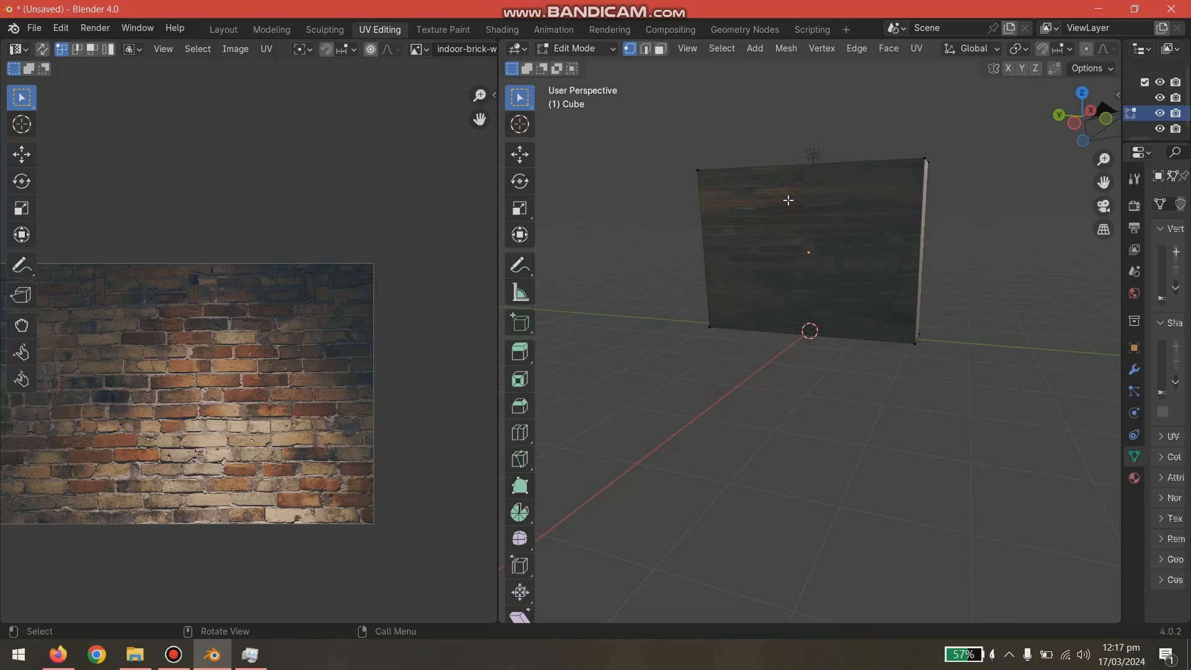
key("a")
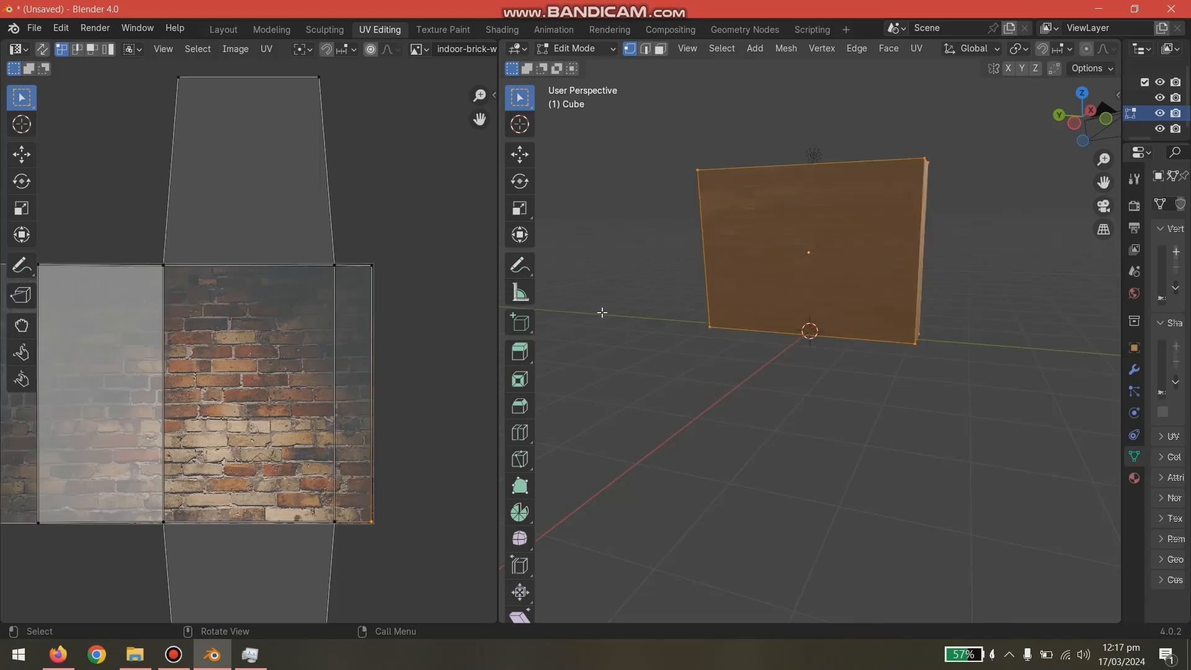
left_click(777, 216)
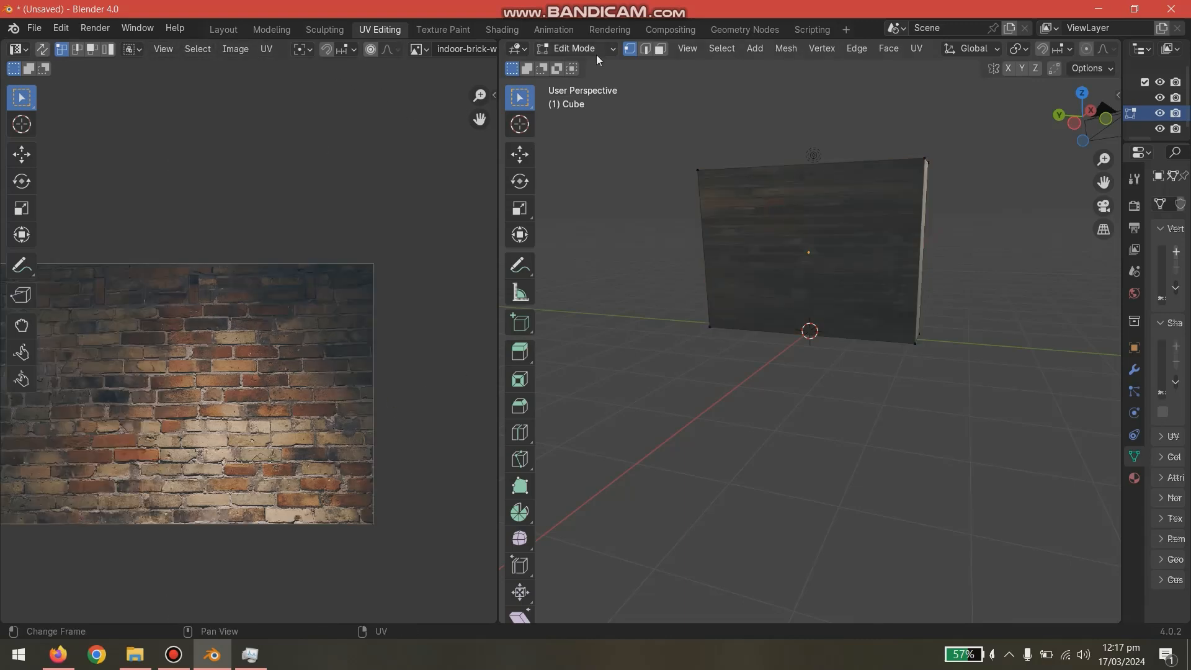
- In face selection mode, select the wall's back face and move its UV strip's two inner vertices to about the middle of the brick image
left_click(661, 49)
key("a")
scroll(244, 404, "down", 2)
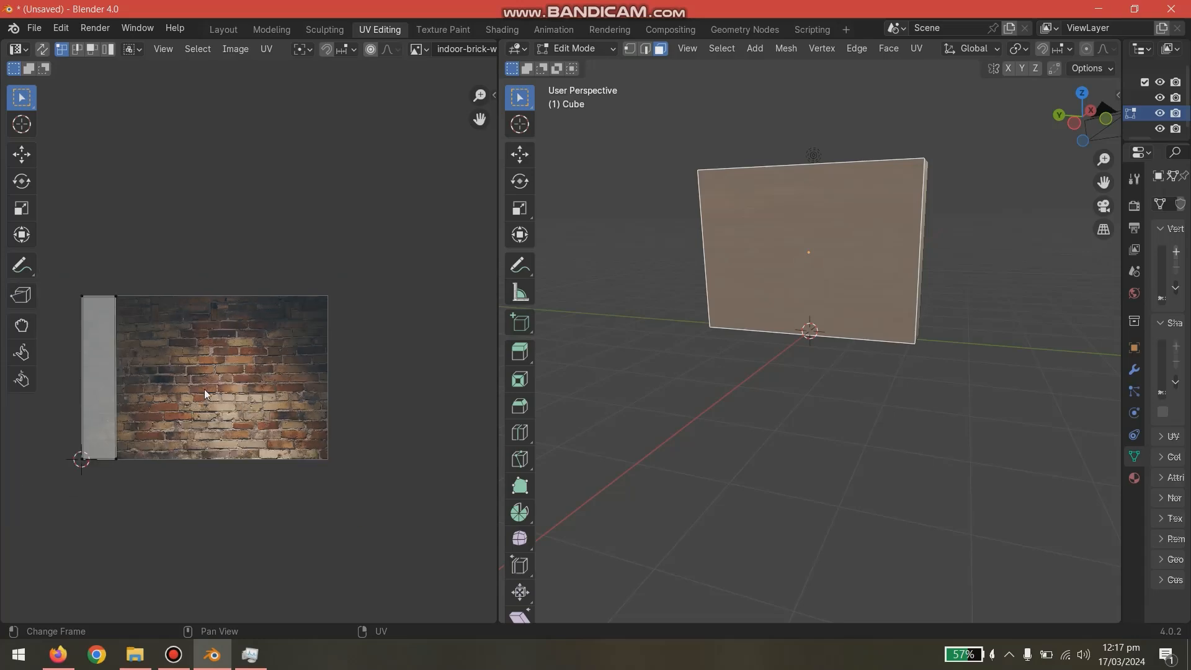
middle_click_drag(204, 389, 309, 394)
scroll(230, 400, "up", 4)
scroll(225, 408, "down", 1)
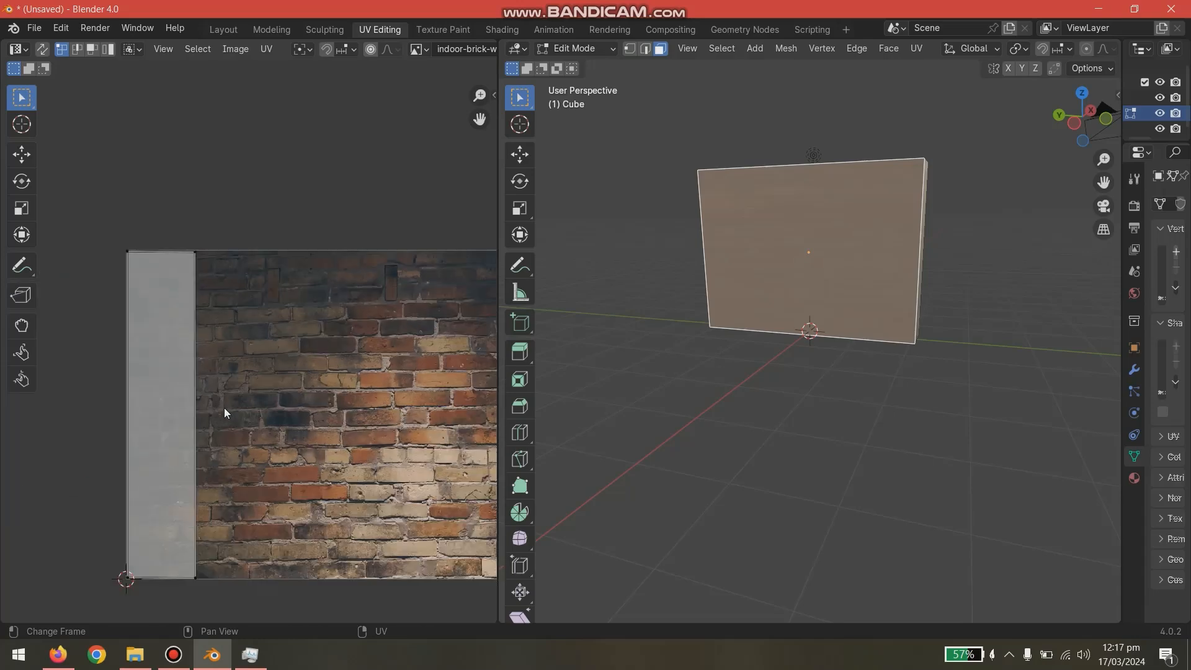
left_click(196, 252)
key("g")
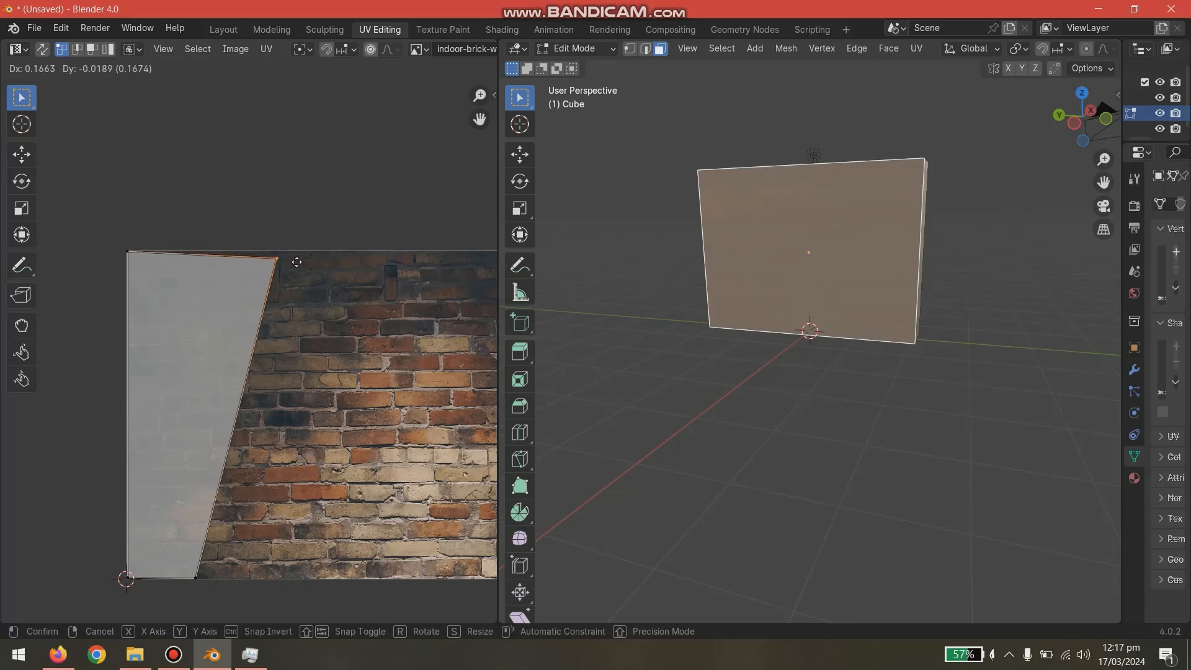
left_click(363, 252)
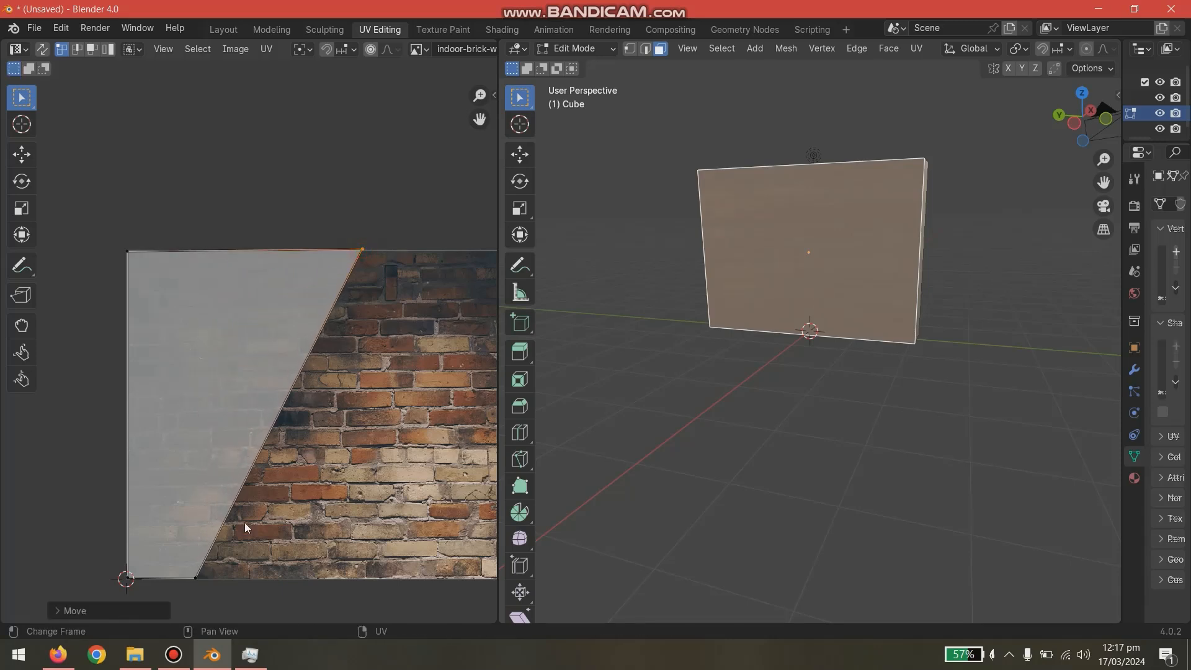
left_click(196, 576)
key("g")
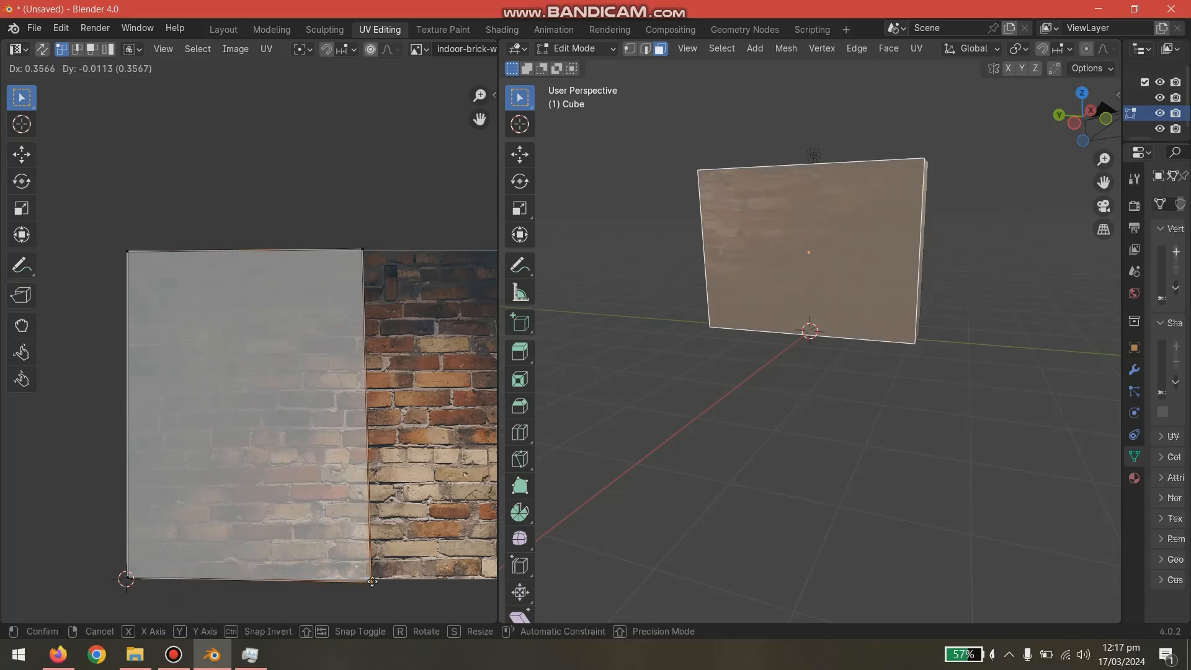
left_click(365, 579)
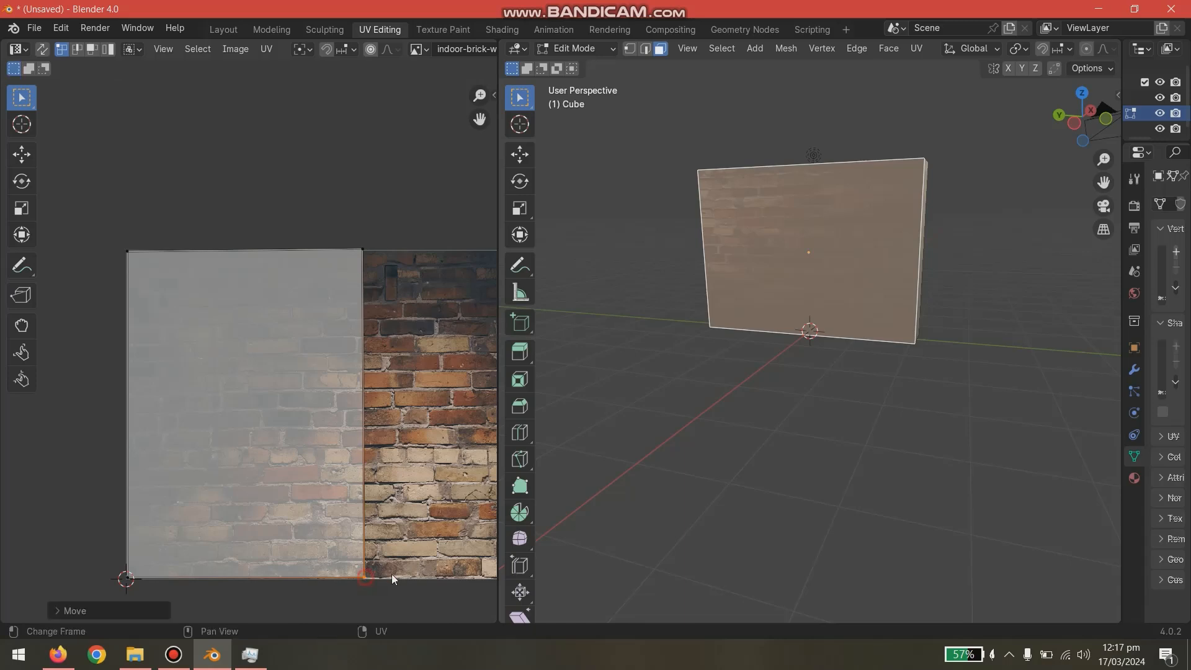
- Check the wall's front texture, return to Object Mode and scale the whole wall up uniformly
left_click(570, 471)
middle_click_drag(702, 335, 750, 335)
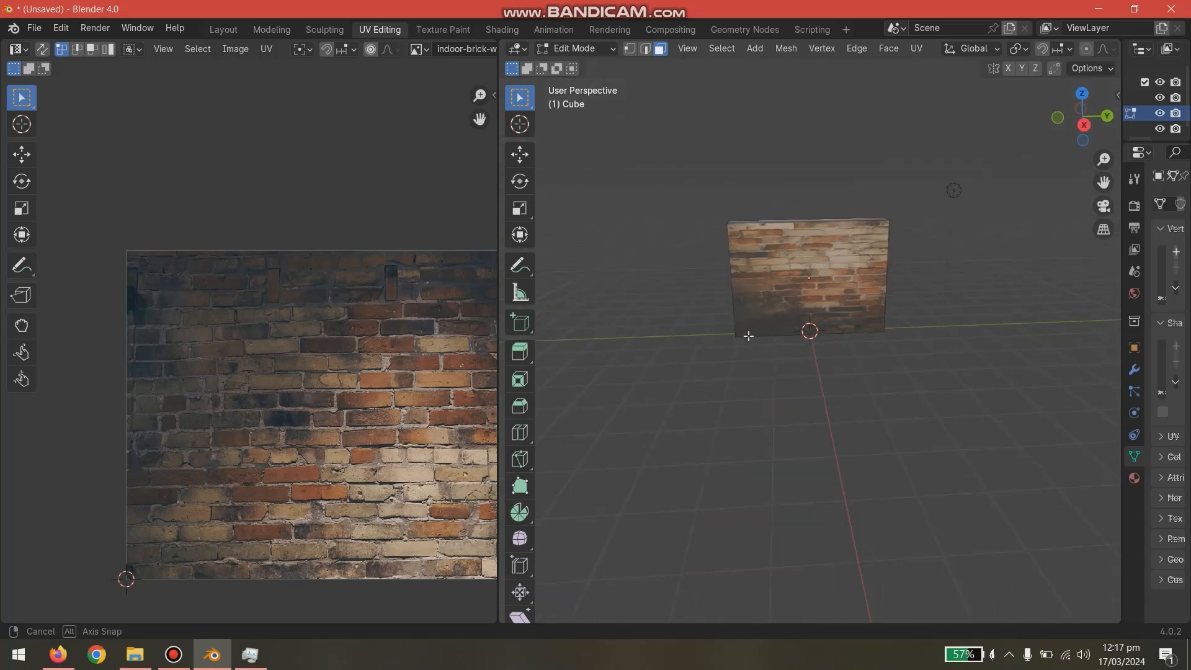
left_click(873, 278)
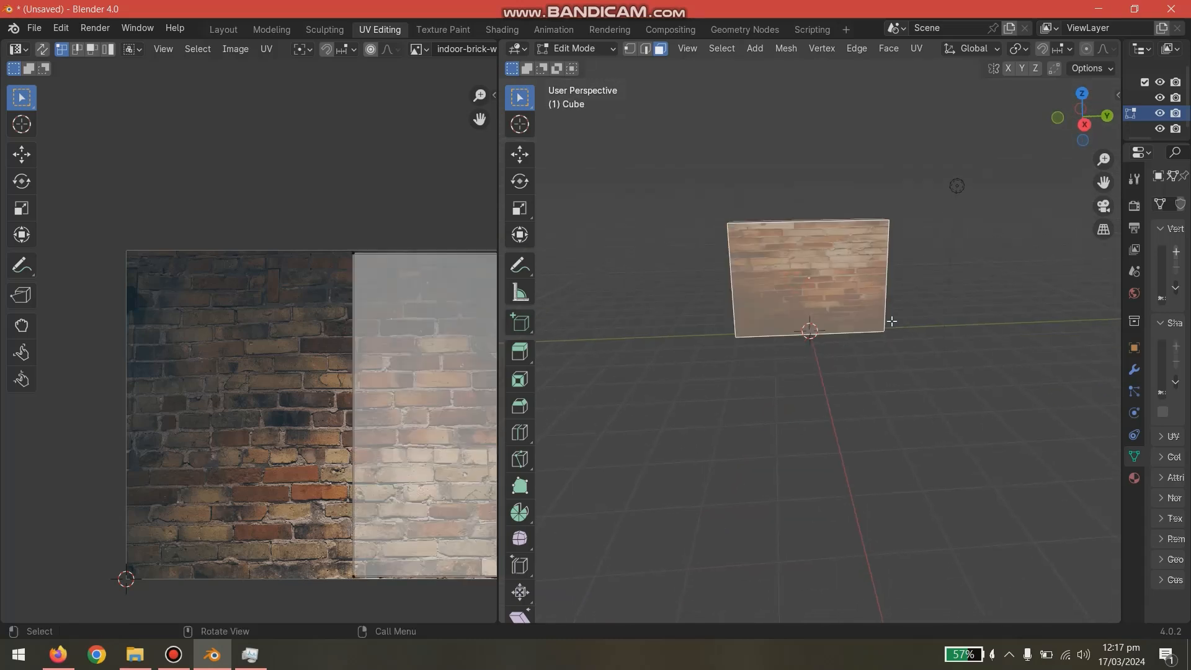
key("a")
key("Tab")
key("s")
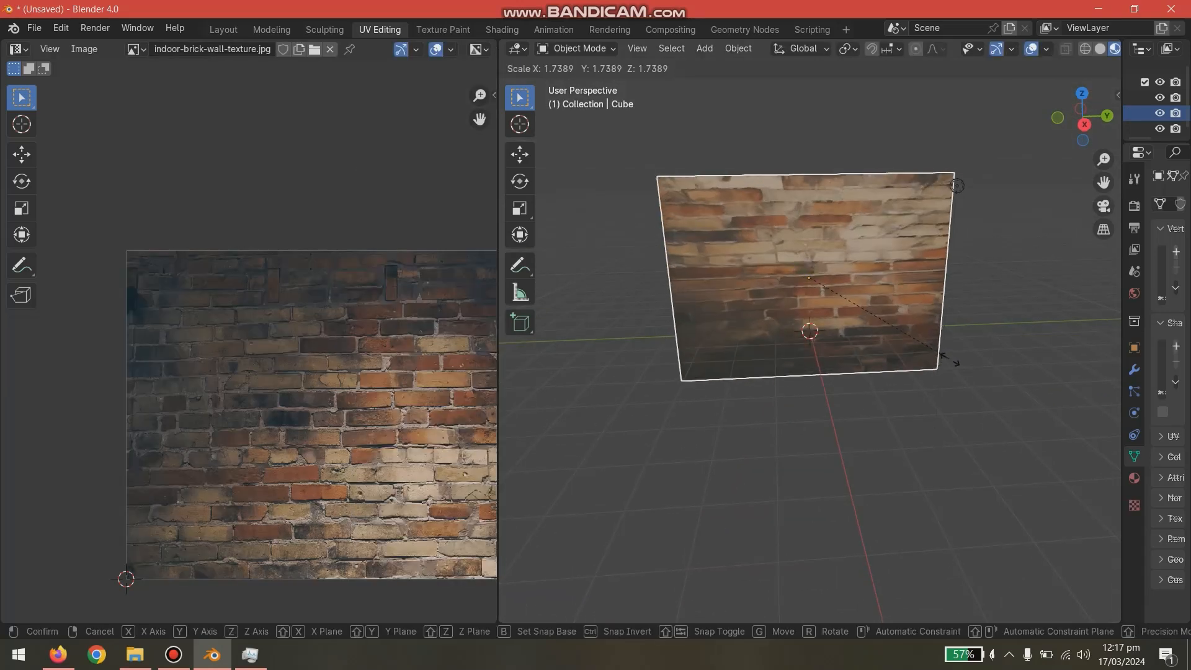
left_click(970, 426)
middle_click_drag(970, 426, 949, 410)
- Move the enlarged wall along Z so its base sits on the ground plane, and deselect it
key("g")
key("z")
left_click(932, 370)
left_click(932, 369)
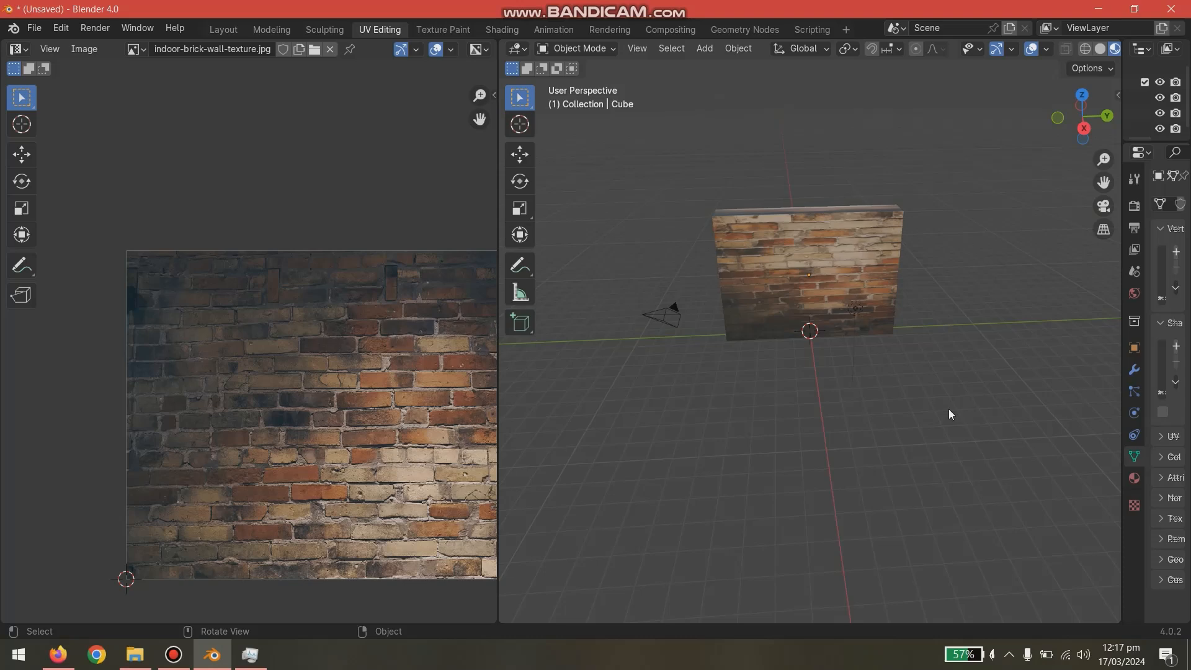
left_click(180, 652)
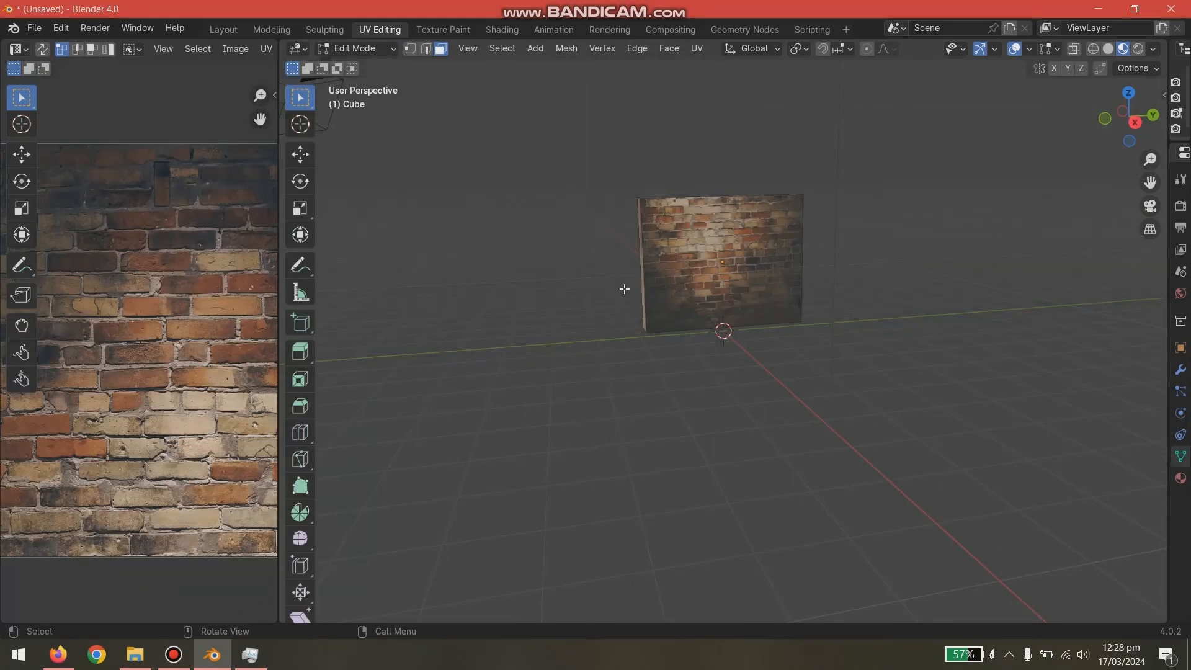
- Start a new General file, discarding the current scene, and show the default cube's material settings
left_click(34, 28)
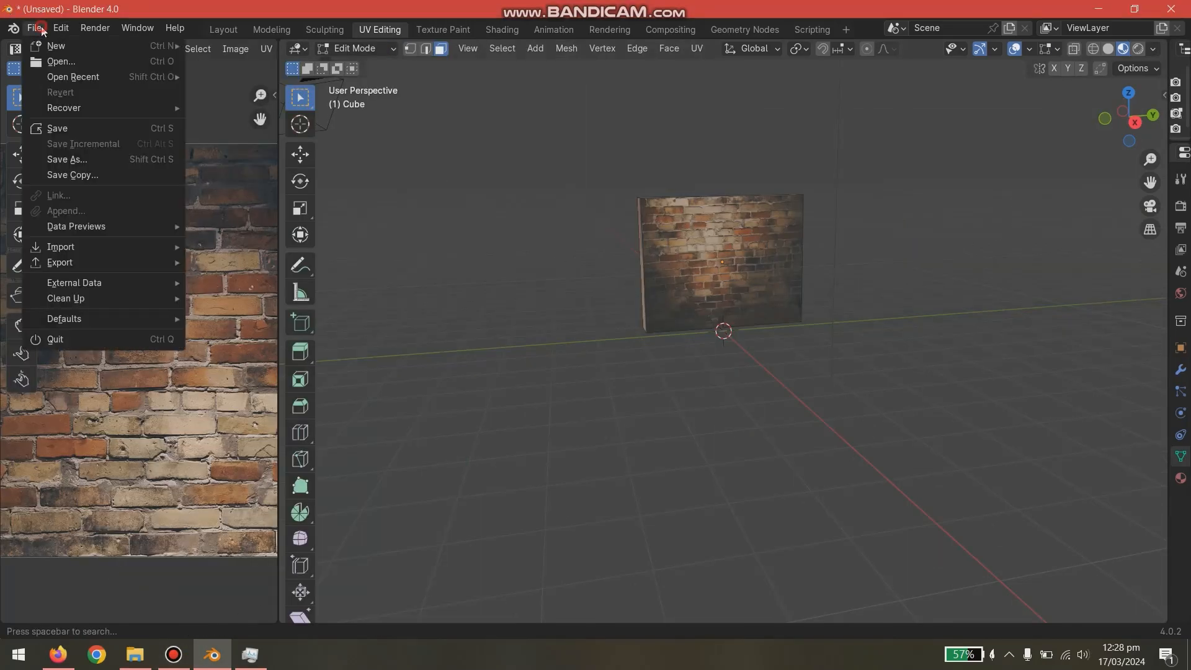
mouse_move(117, 50)
left_click(266, 47)
left_click(624, 354)
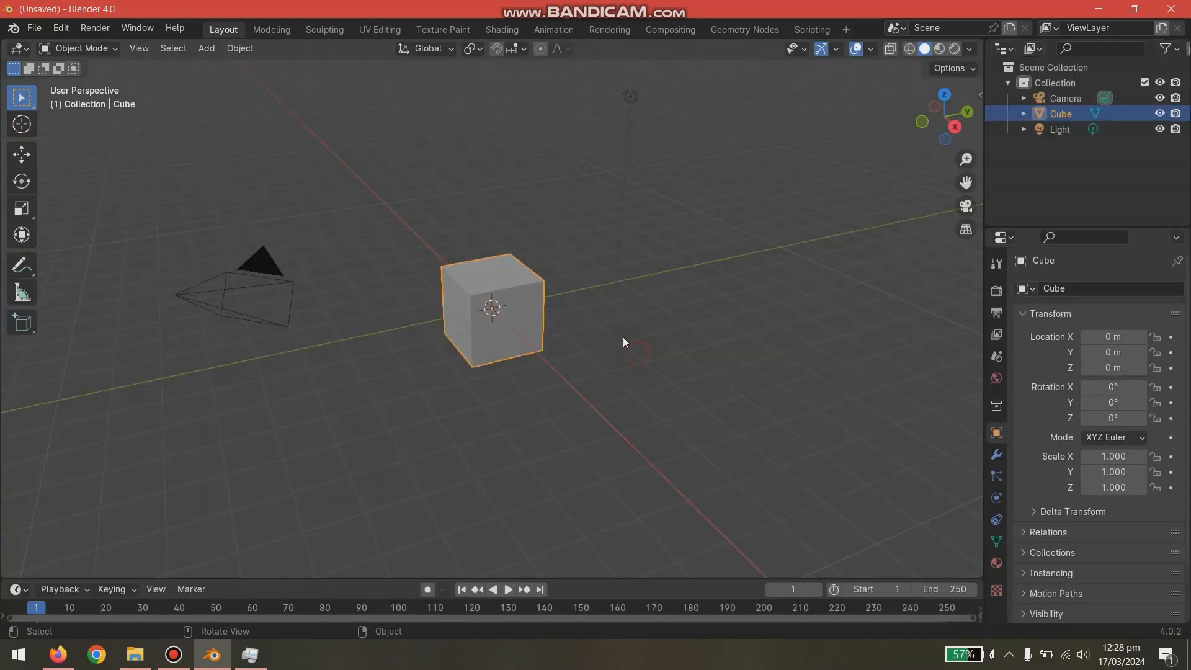
scroll(597, 314, "up", 4)
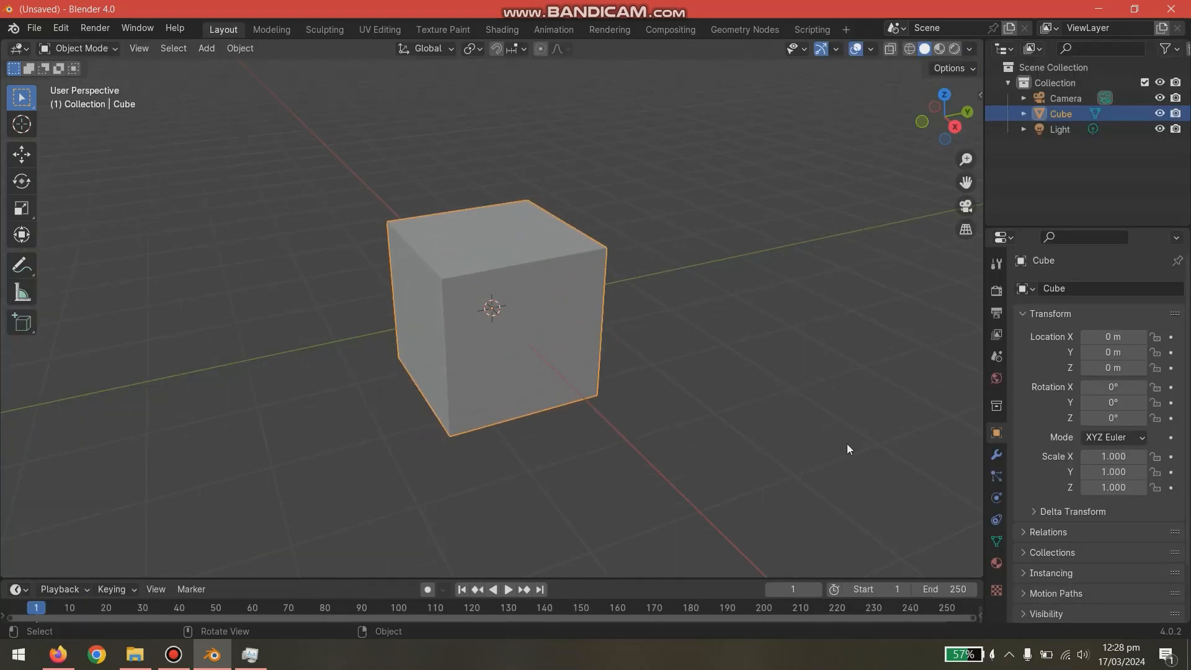
left_click(995, 563)
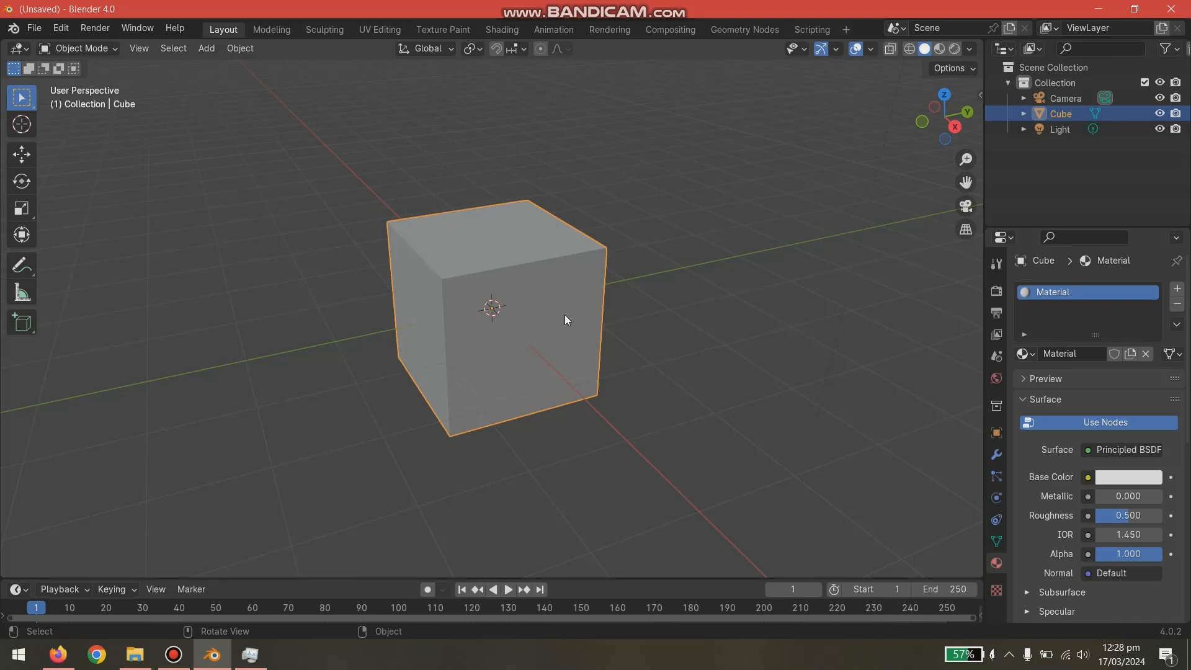
- Scale the cube thinner along X, wider along Y and taller along Z to form a thin wall
key("s")
key("x")
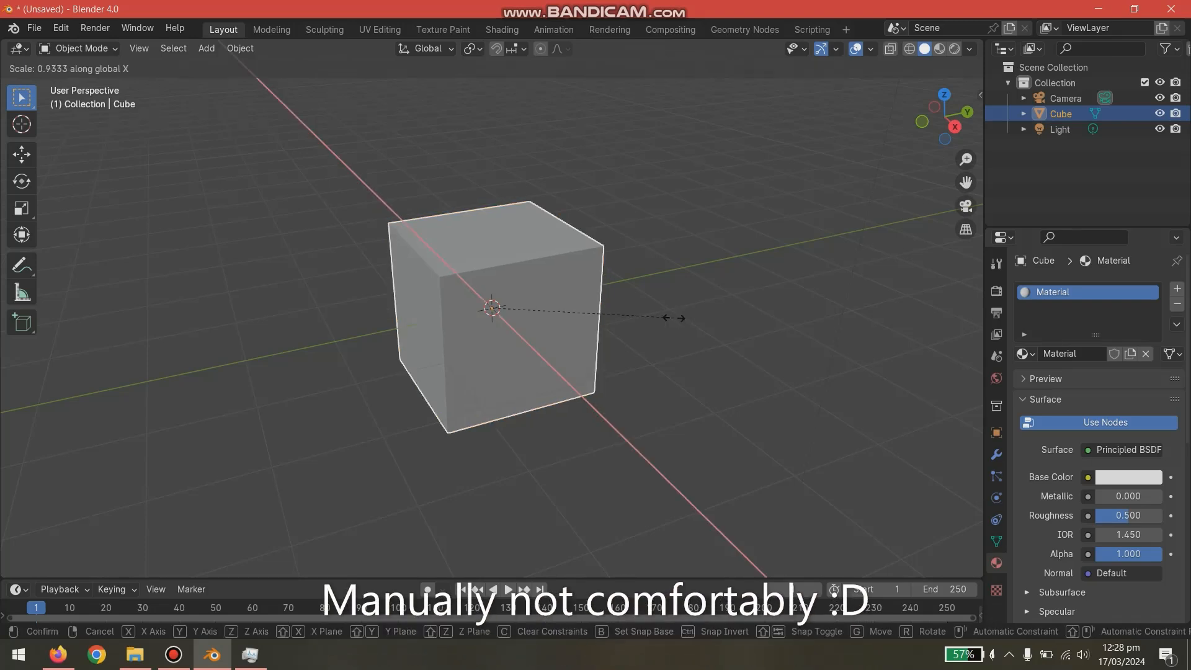
left_click(550, 305)
key("s")
key("y")
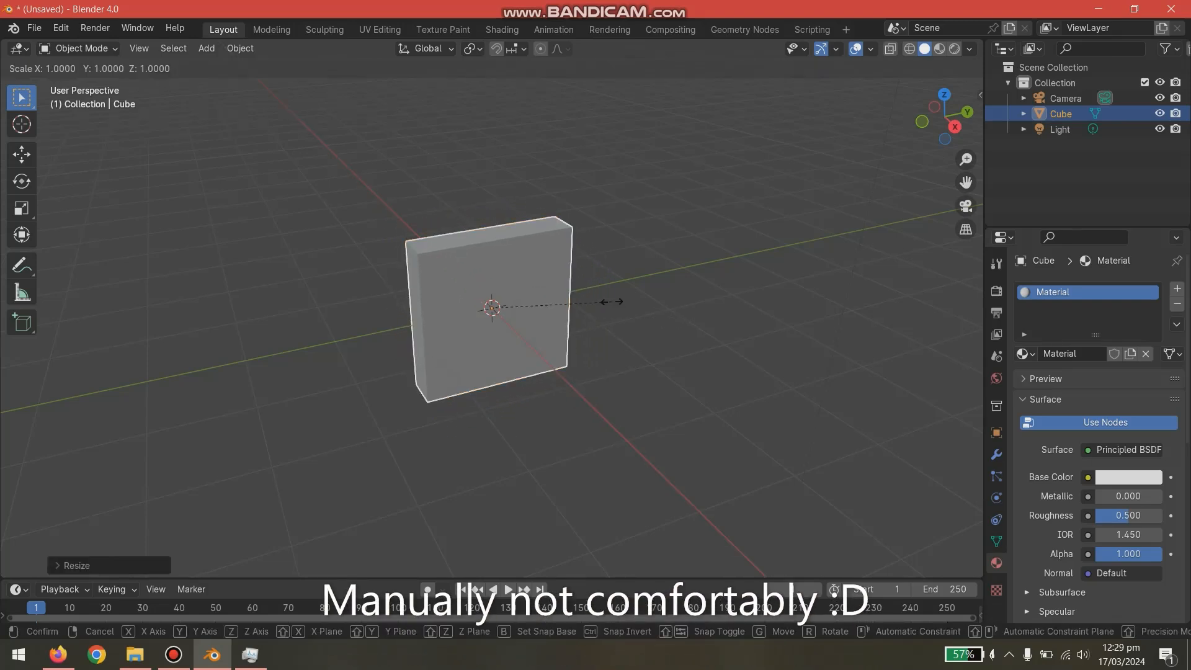
right_click(750, 280)
key("s")
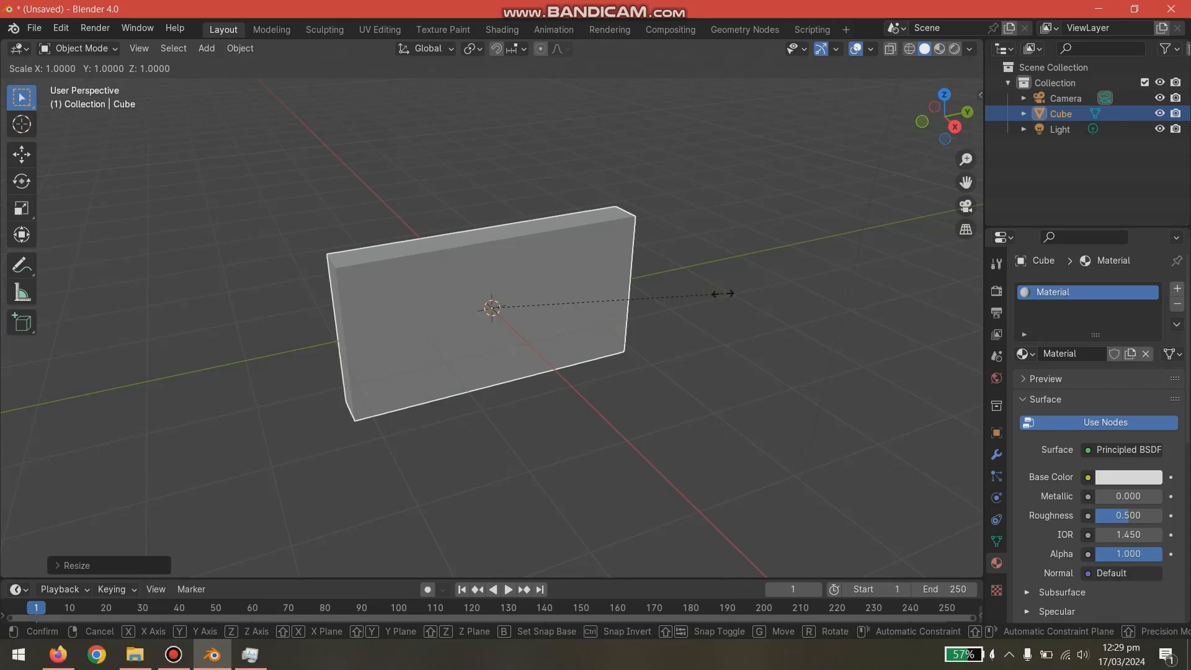
key("z")
left_click(686, 258)
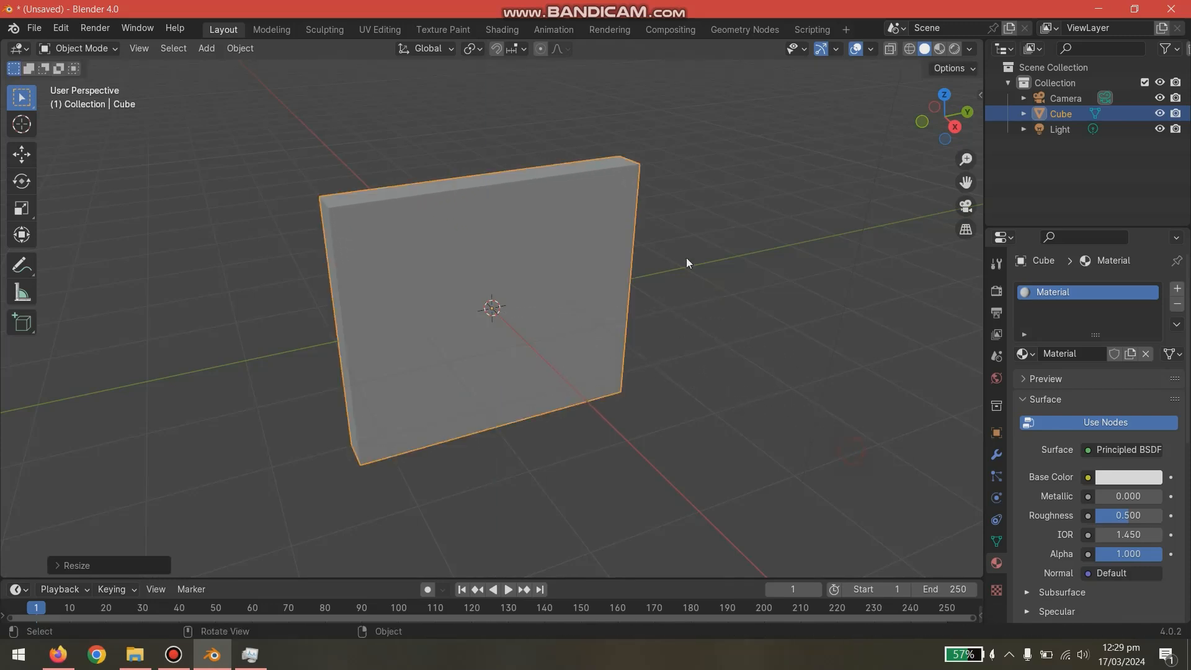
- Raise the wall along Z until its base rests on the ground plane
key("g")
key("z")
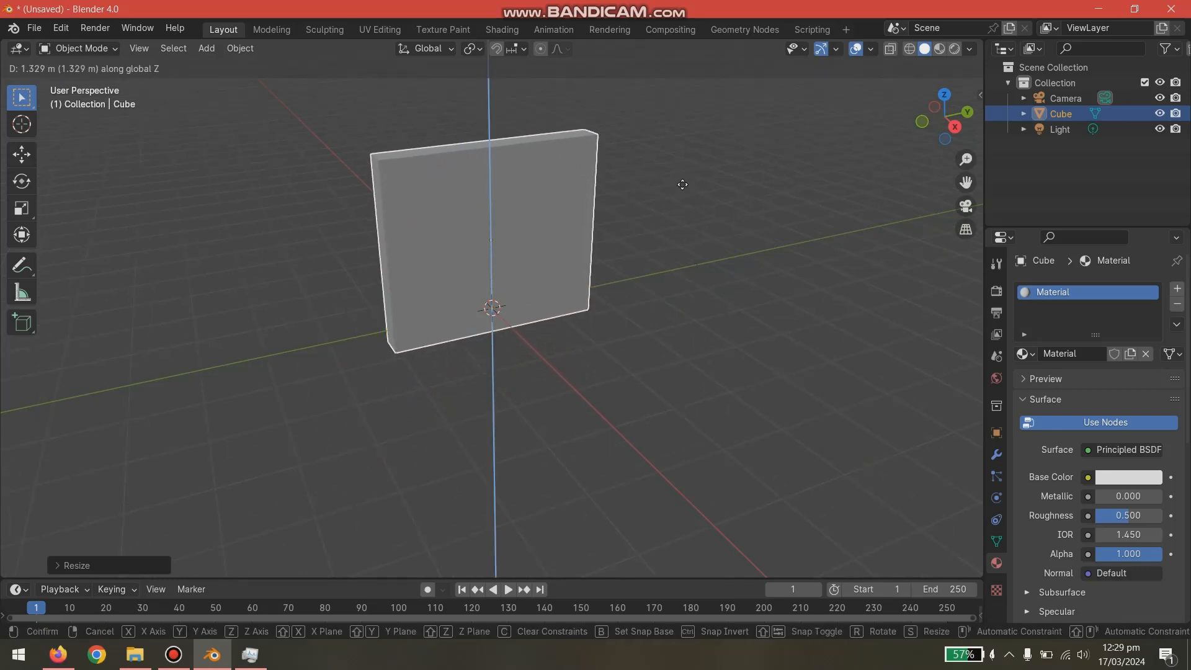
left_click(694, 203)
left_click(722, 296)
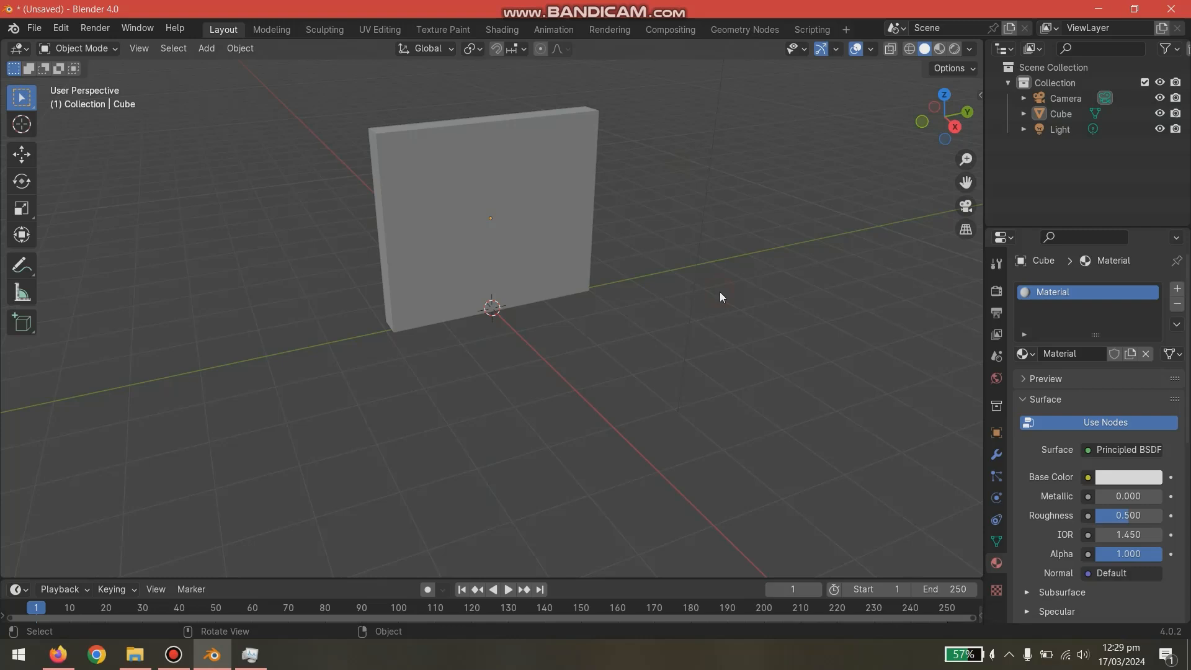
- Set the wall material's base color to an Image Texture and load the indoor brick wall image from the Desktop
left_click(564, 249)
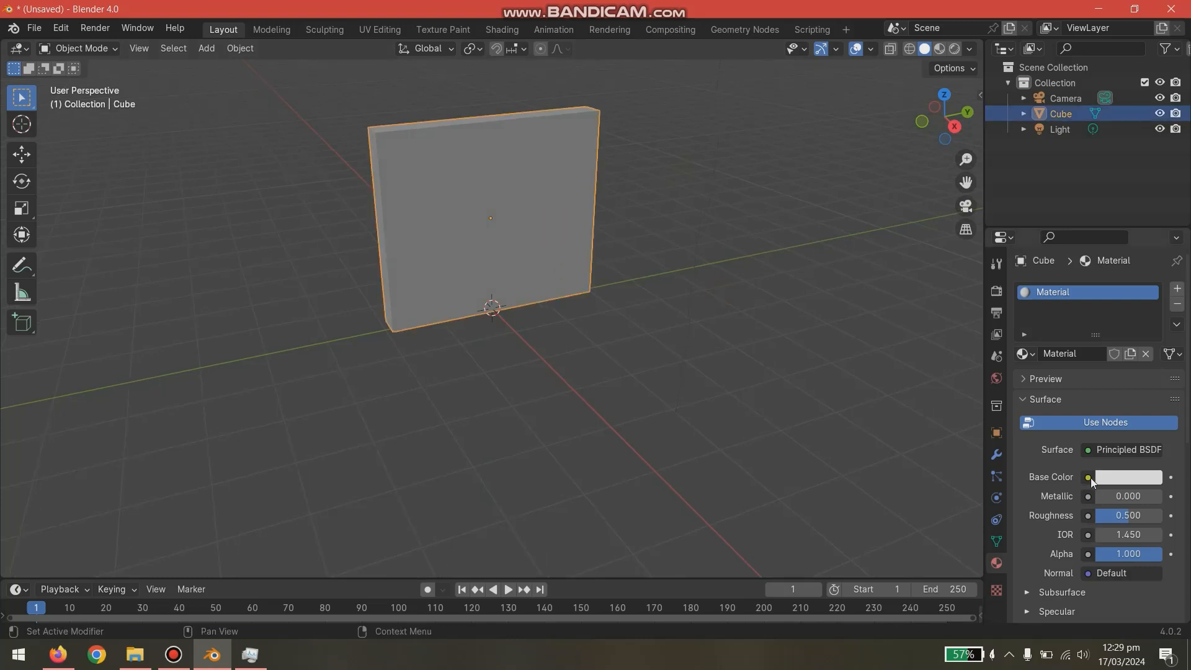
left_click(1089, 478)
left_click(730, 342)
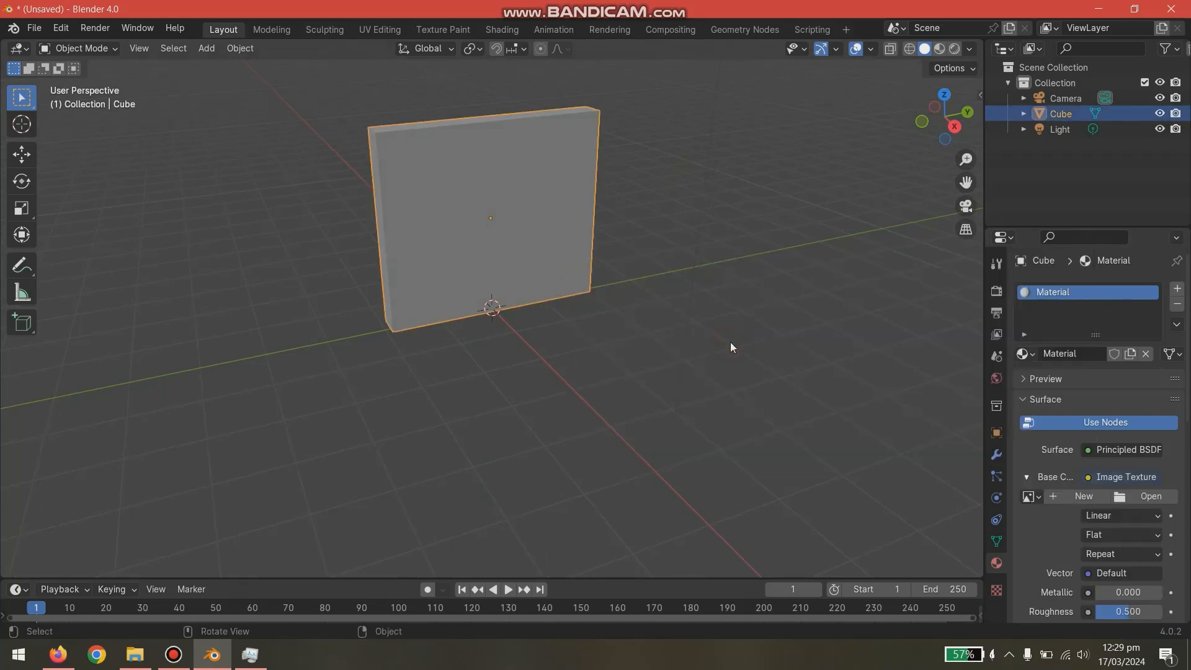
left_click(1147, 497)
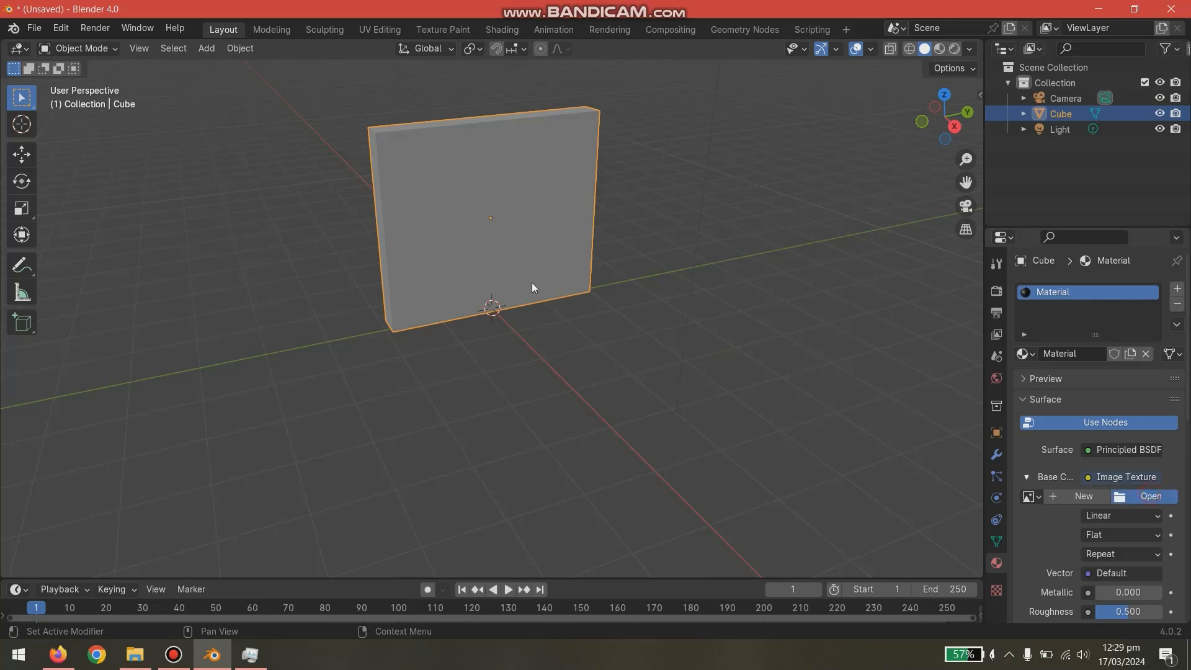
double_click(417, 189)
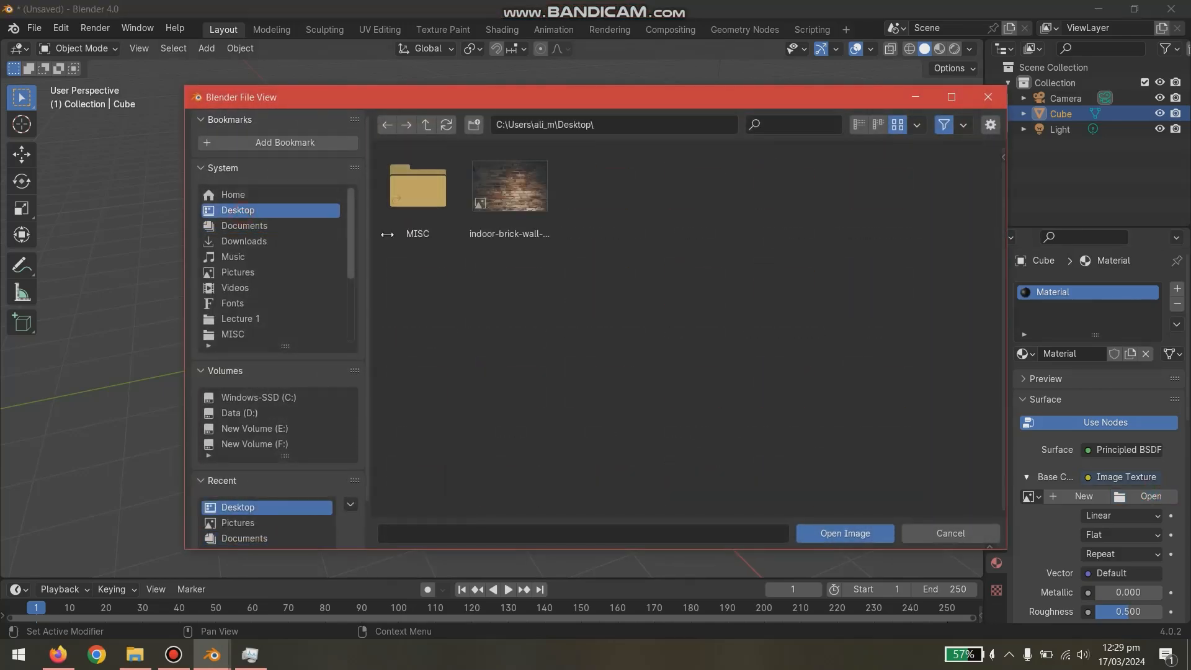
double_click(535, 196)
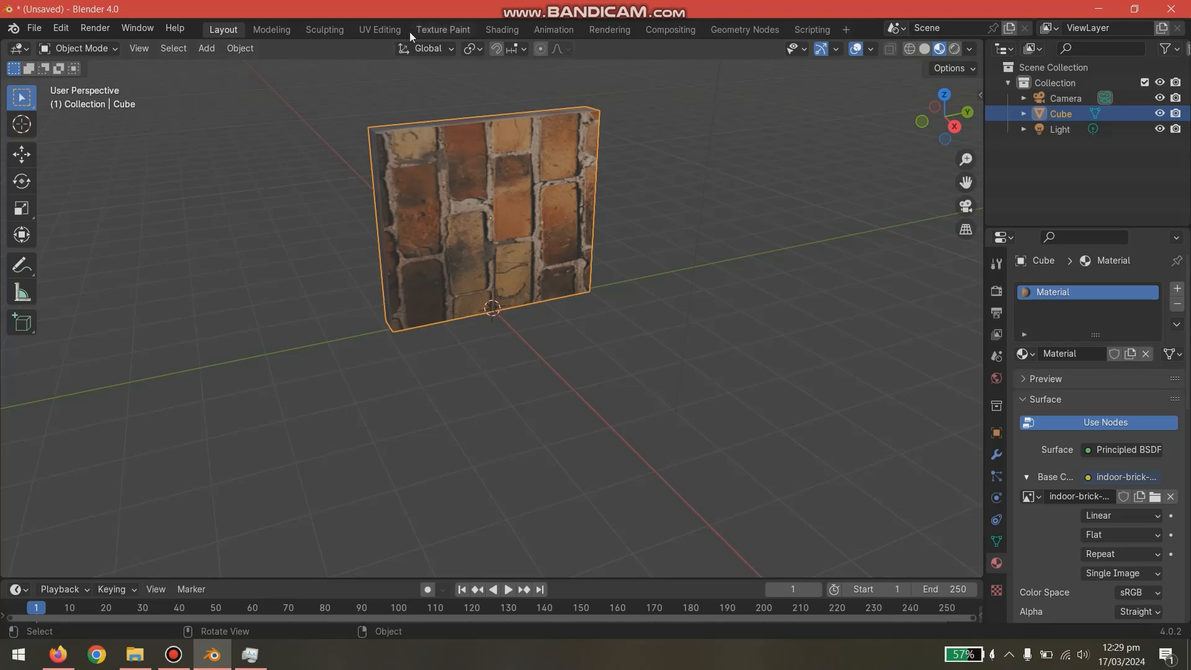
- Switch to the UV Editing workspace, enlarge the UV and 3D views, and show the wall in Material Preview shading
left_click(393, 31)
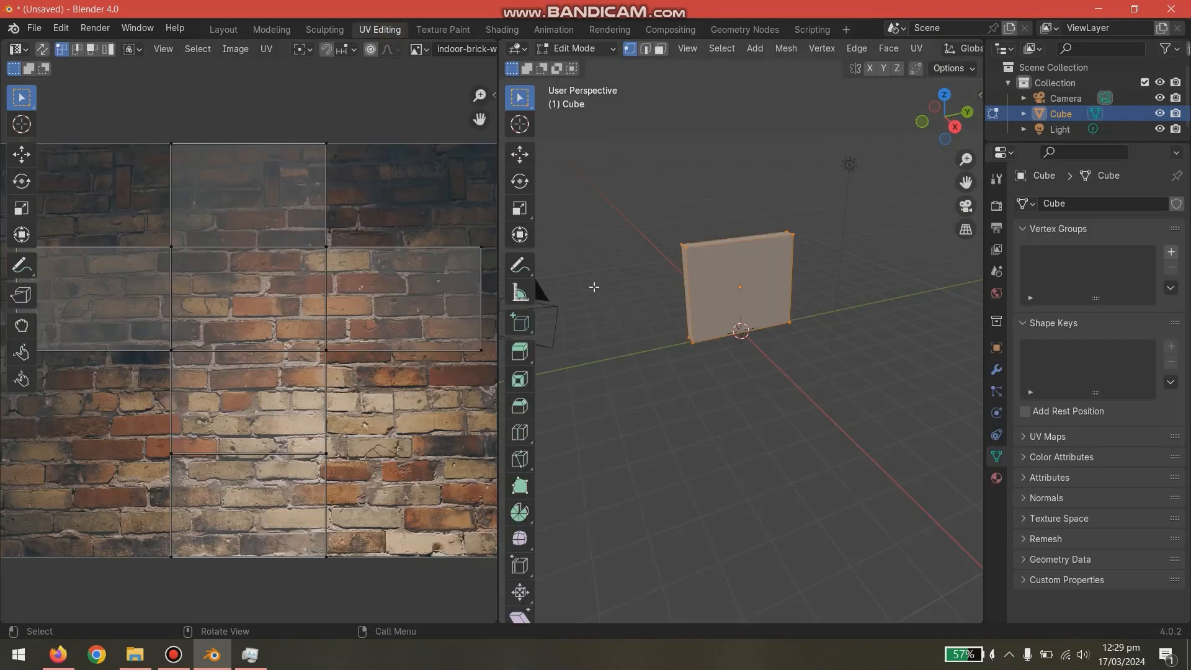
scroll(745, 261, "up", 2)
left_click_drag(982, 78, 1168, 81)
left_click_drag(499, 126, 200, 118)
left_click(1126, 49)
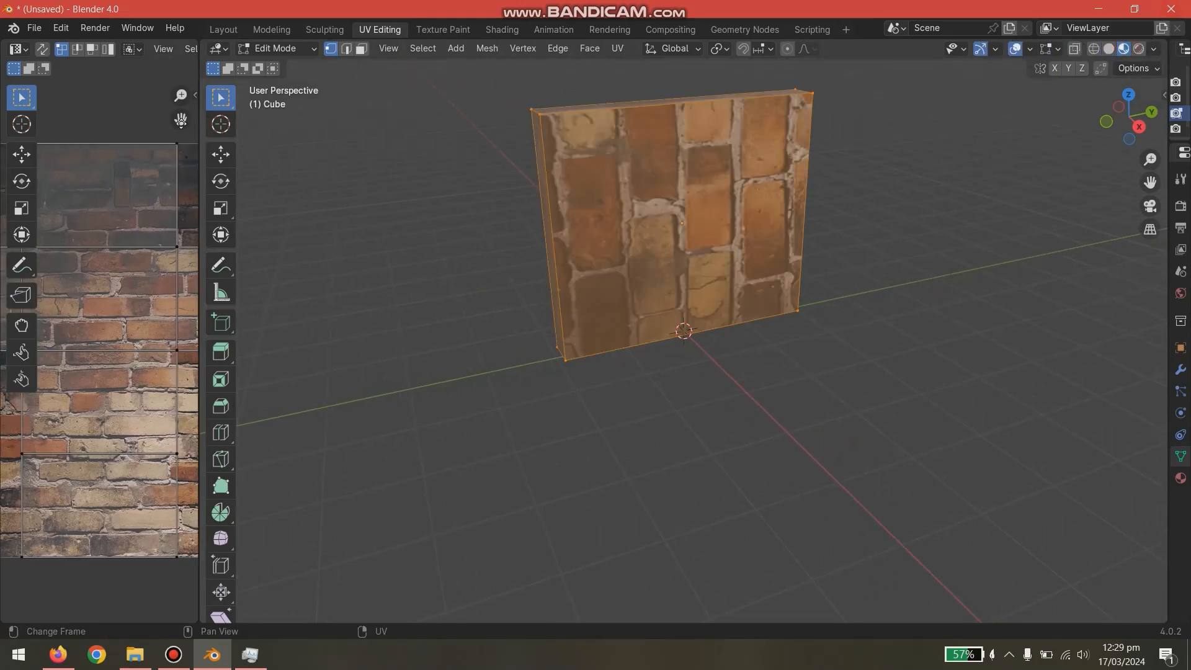
left_click_drag(197, 106, 602, 106)
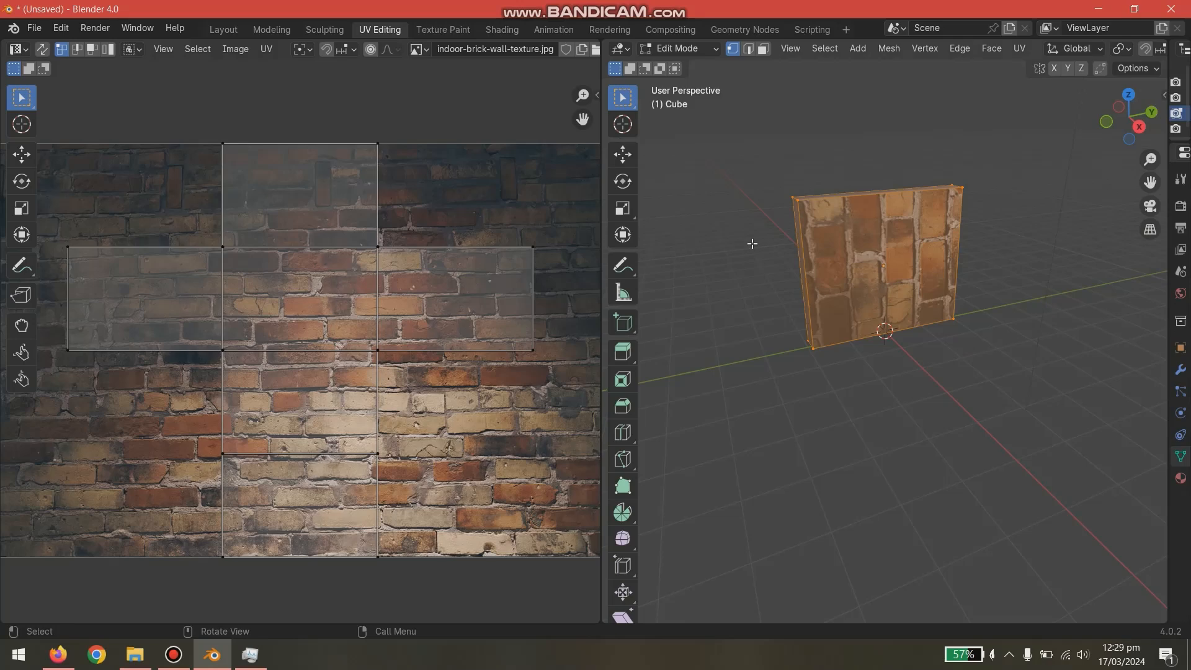
- In face selection mode, select only the wall's large front face and unwrap its UVs
key("alt+a")
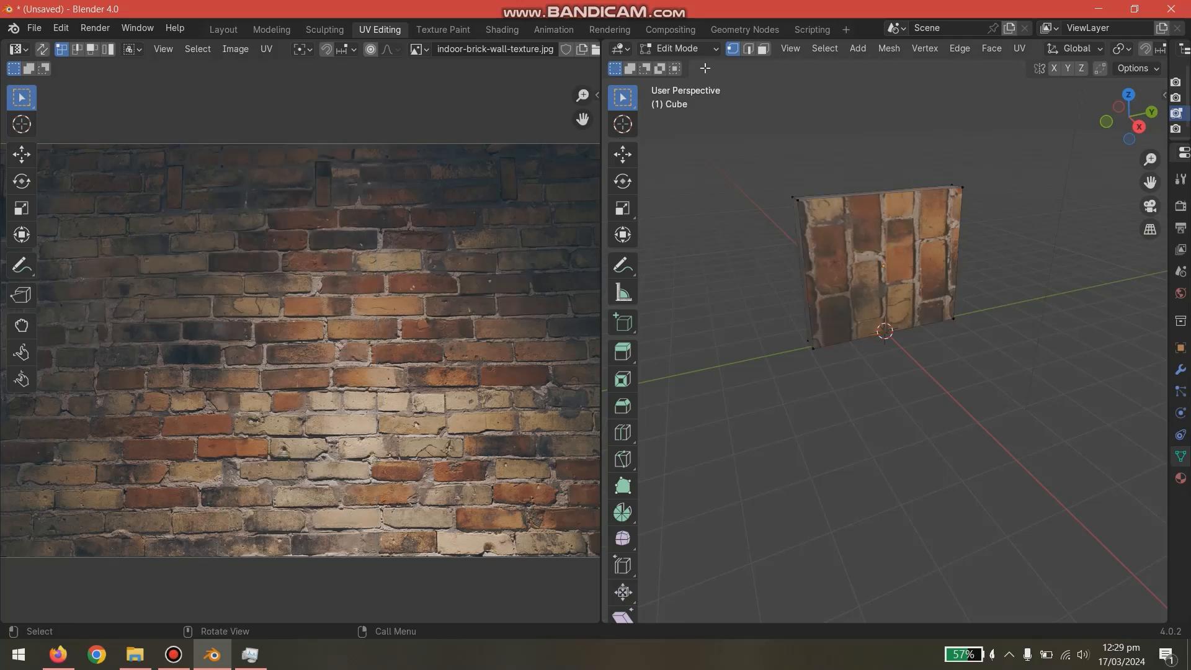
left_click(763, 49)
left_click(901, 284)
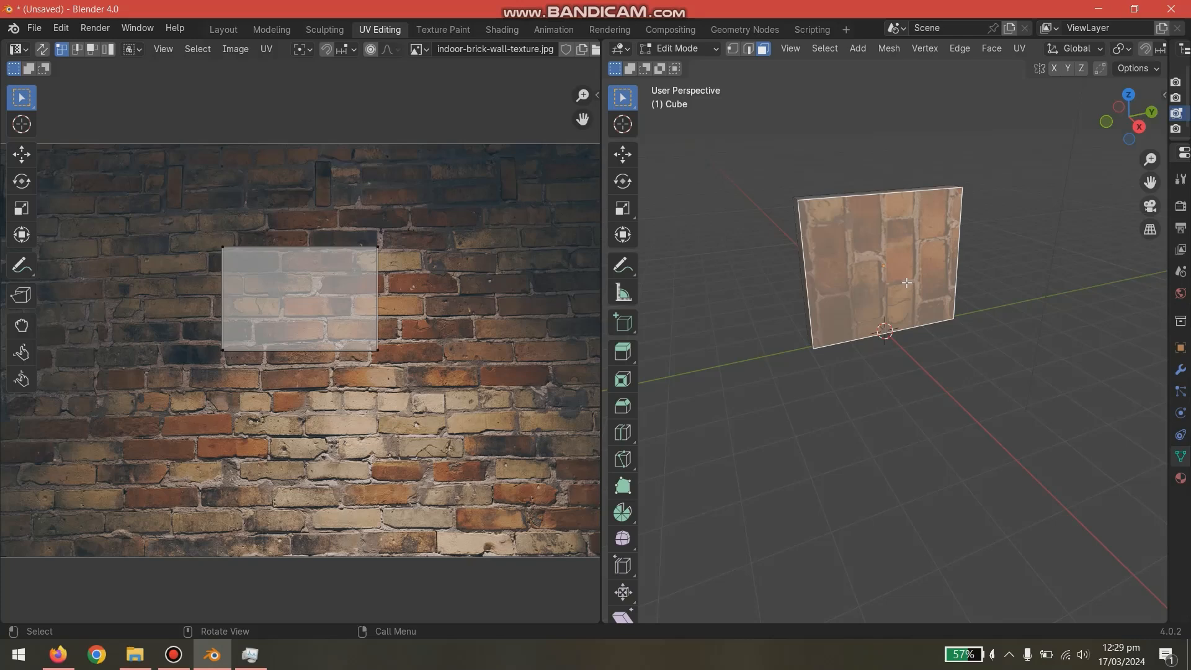
key("u")
key("Escape")
key("ctrl+f")
mouse_move(881, 333)
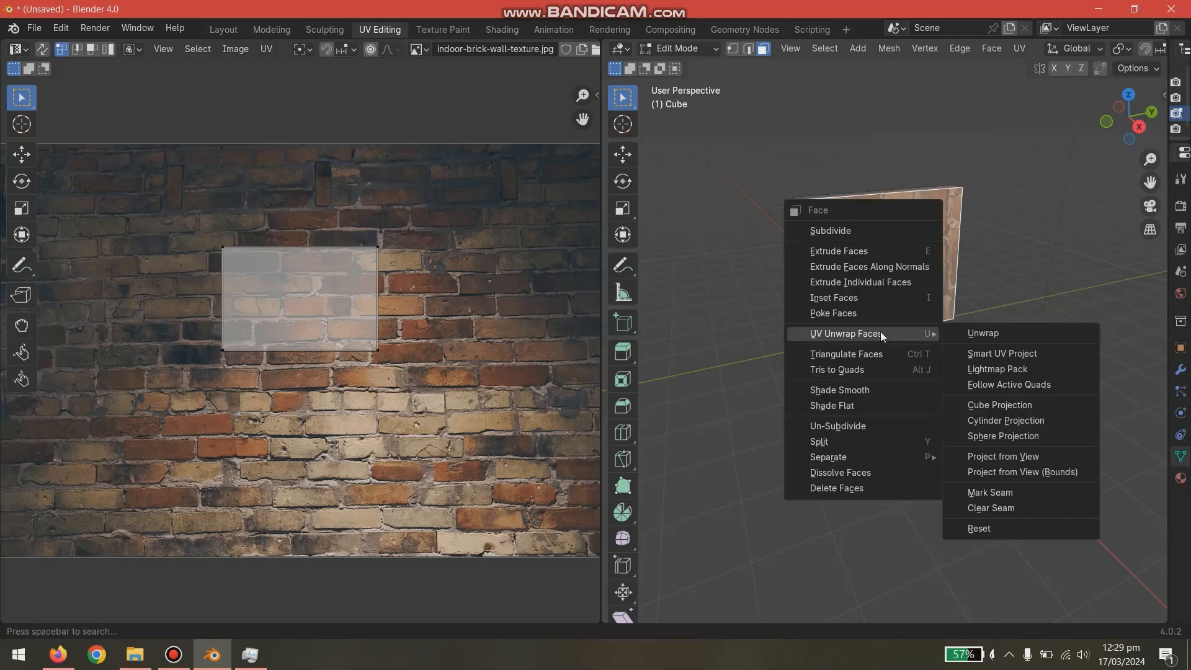
left_click(983, 333)
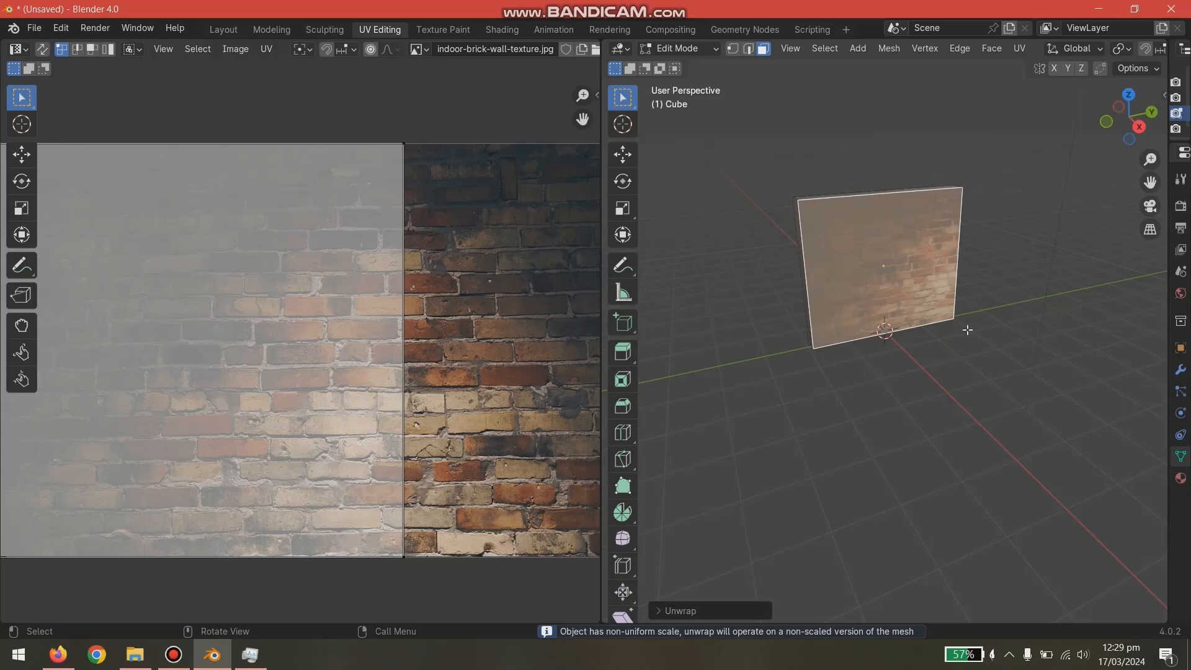
- Select the wall's opposite large face and unwrap its UVs
left_click(978, 435)
middle_click_drag(976, 431, 695, 397)
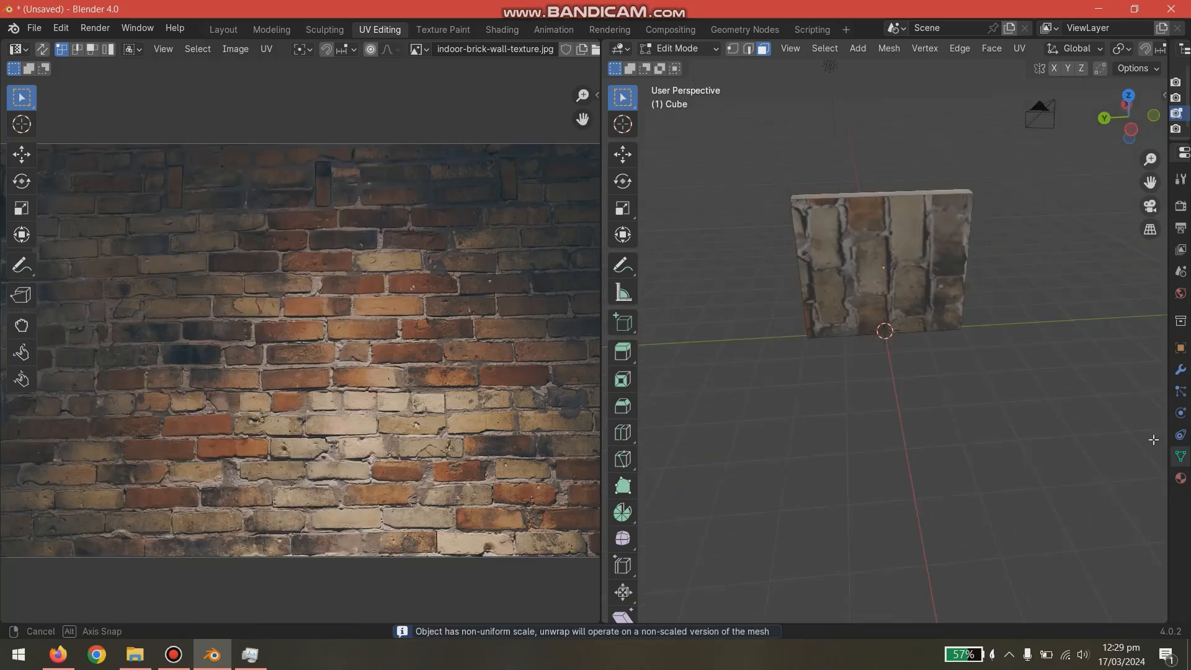
left_click(934, 254)
right_click(934, 253)
mouse_move(934, 254)
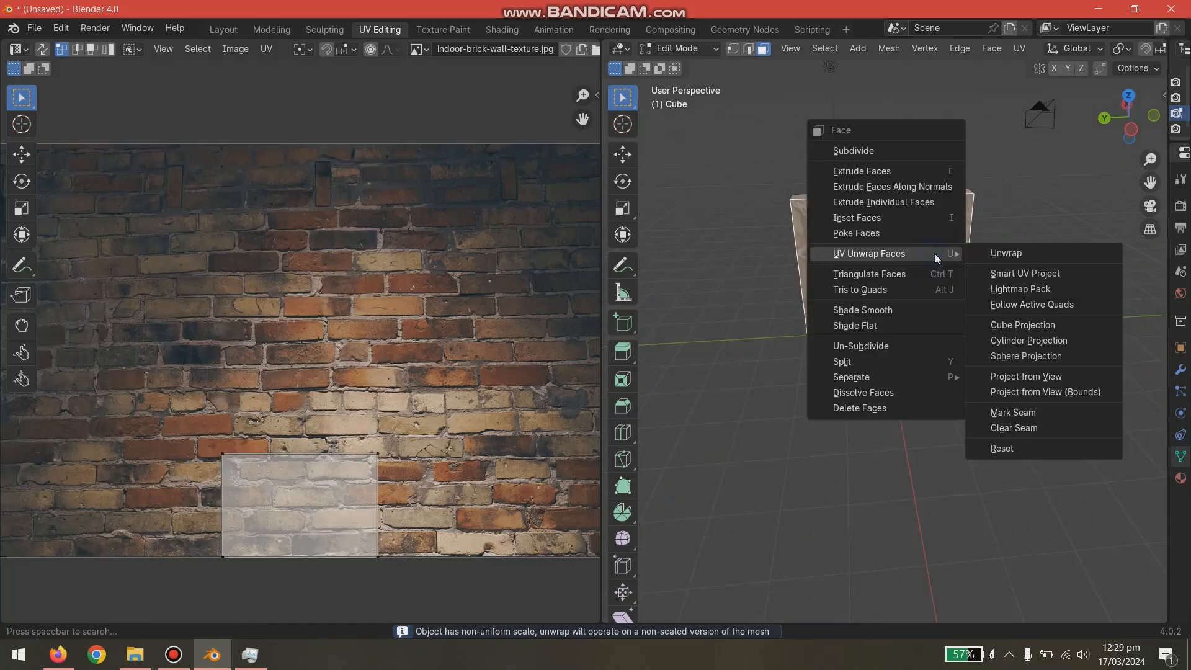
left_click(1000, 258)
- Undo the UV unwraps of both large wall faces
middle_click_drag(851, 408, 991, 422)
key("ctrl+z")
key("ctrl+z")
key("ctrl+z")
key("ctrl+z")
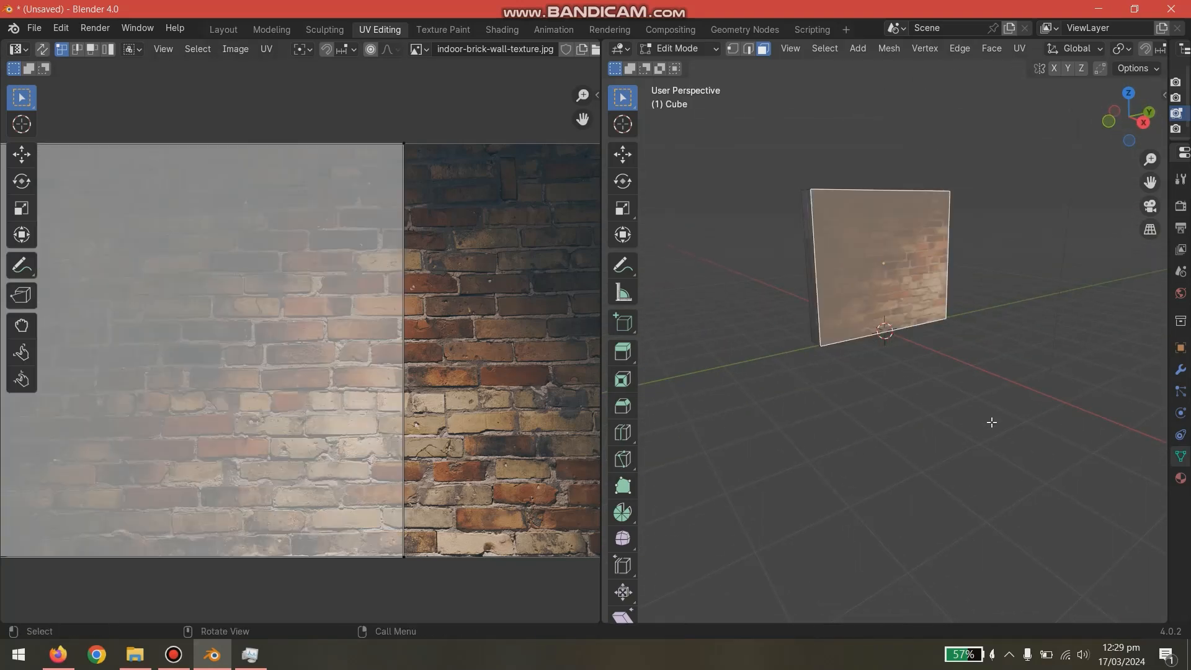
right_click(931, 249)
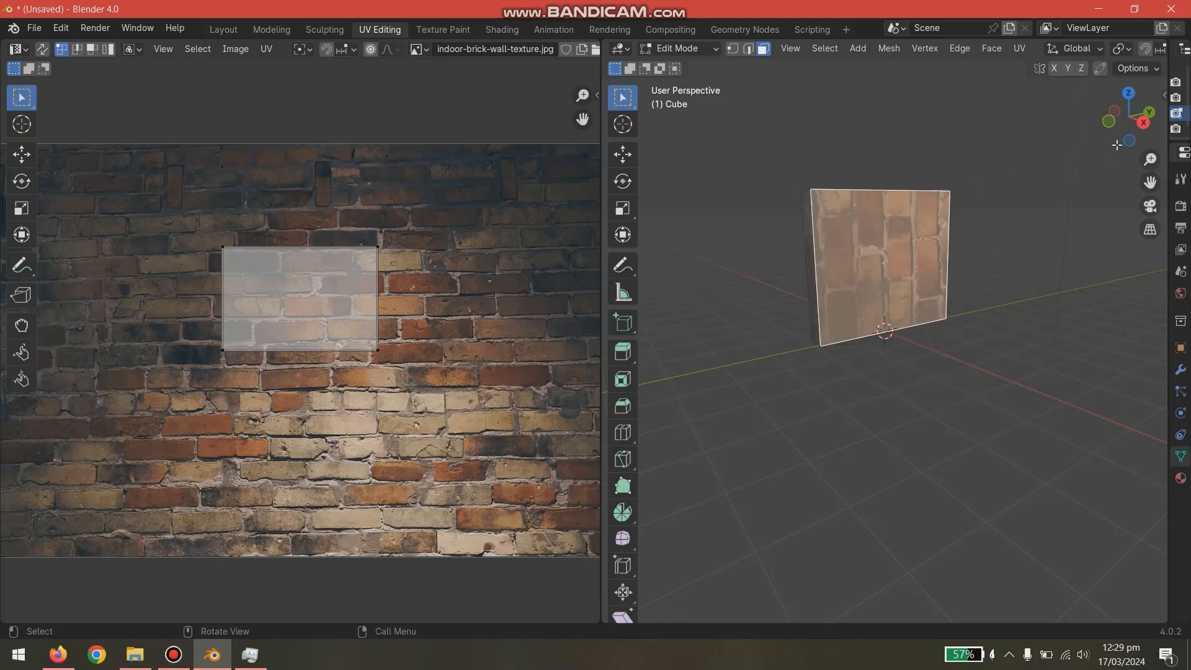
- Apply Smart UV Project to the wall's large front face with Correct Aspect turned off
right_click(903, 259)
mouse_move(903, 259)
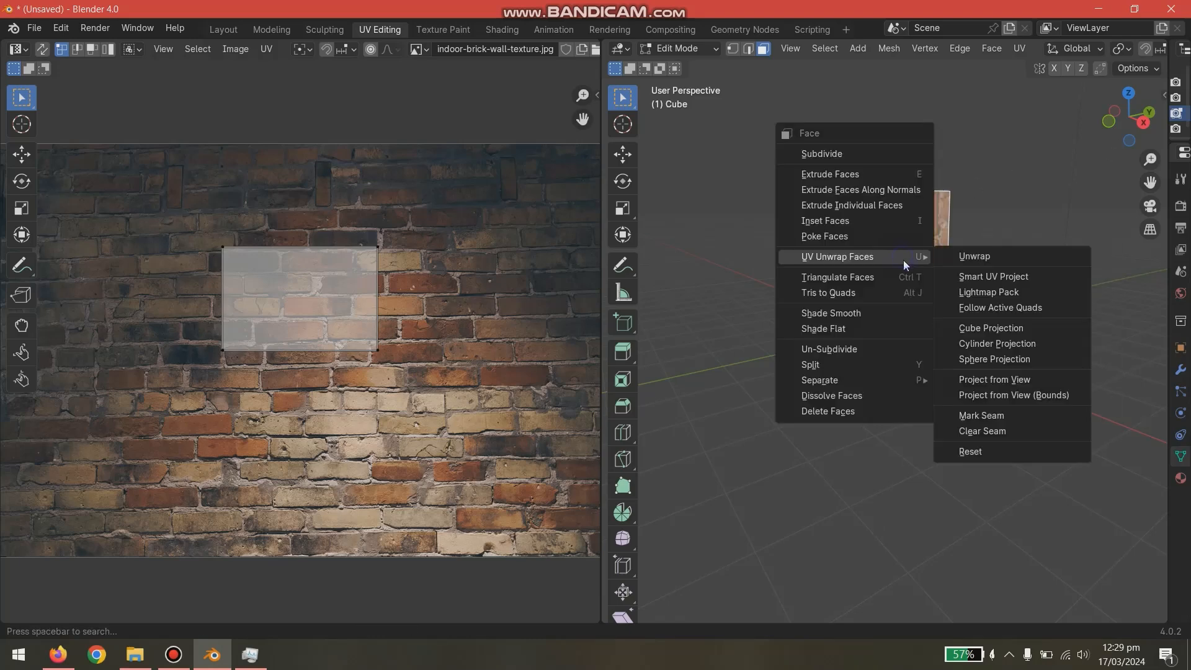
left_click(965, 276)
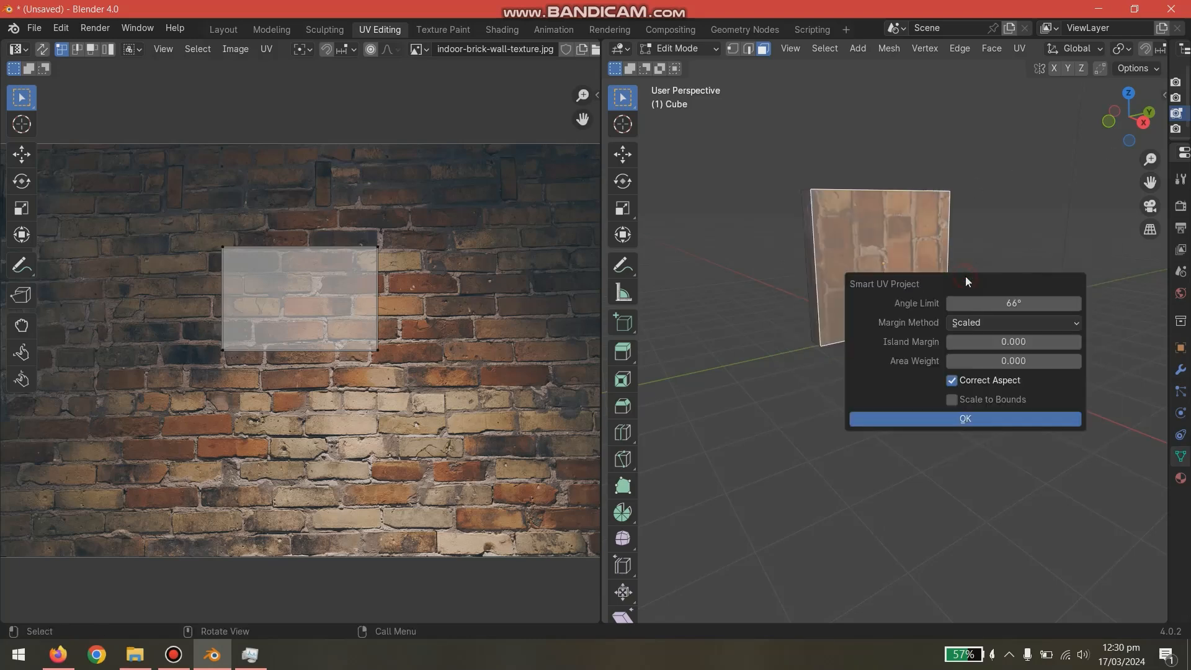
left_click(906, 421)
left_click(691, 611)
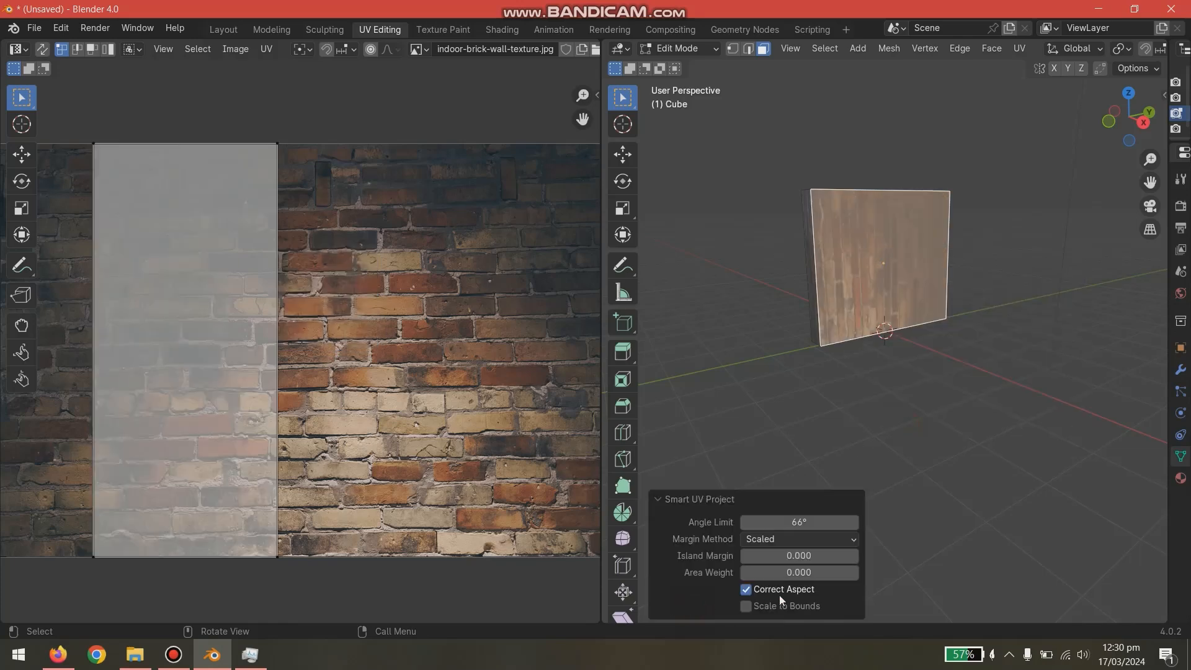
left_click(745, 589)
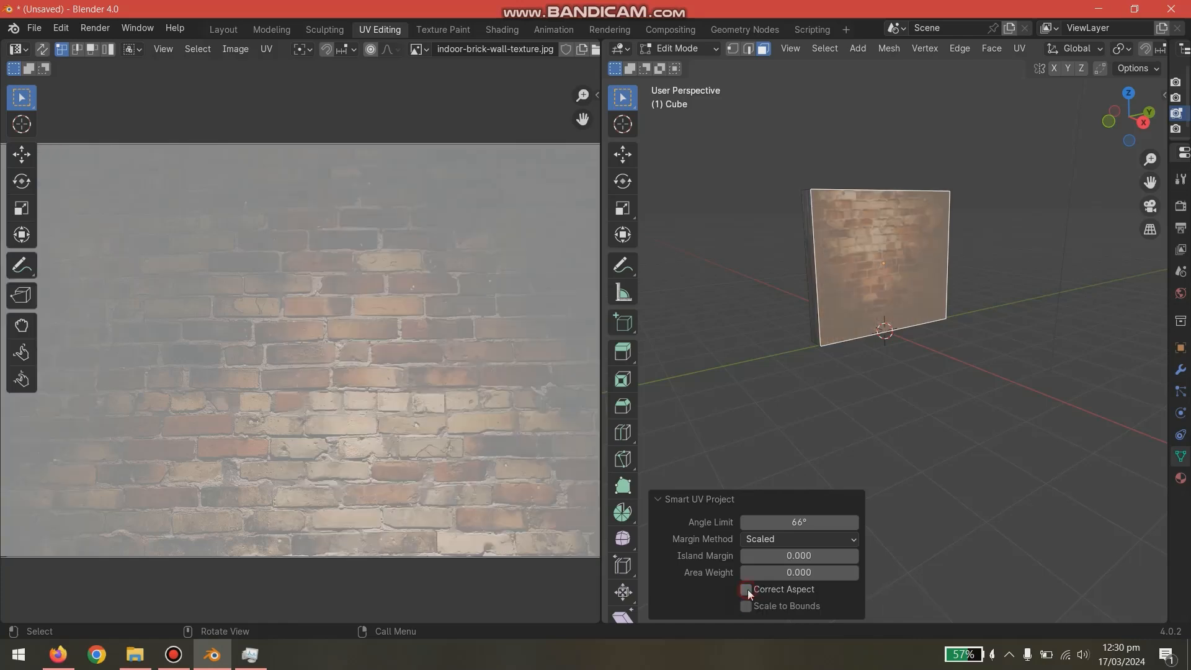
- Select the wall's opposite large face and apply Smart UV Project to it, keeping Correct Aspect off
left_click(822, 393)
middle_click_drag(823, 393, 805, 298)
left_click(844, 259)
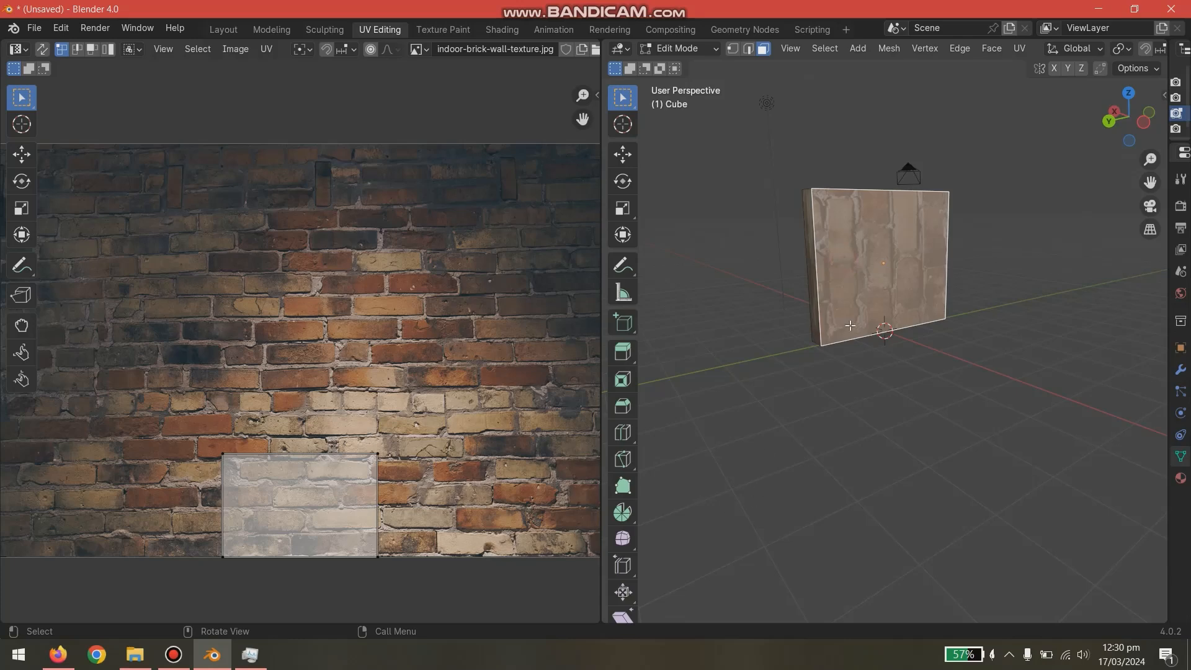
key("u")
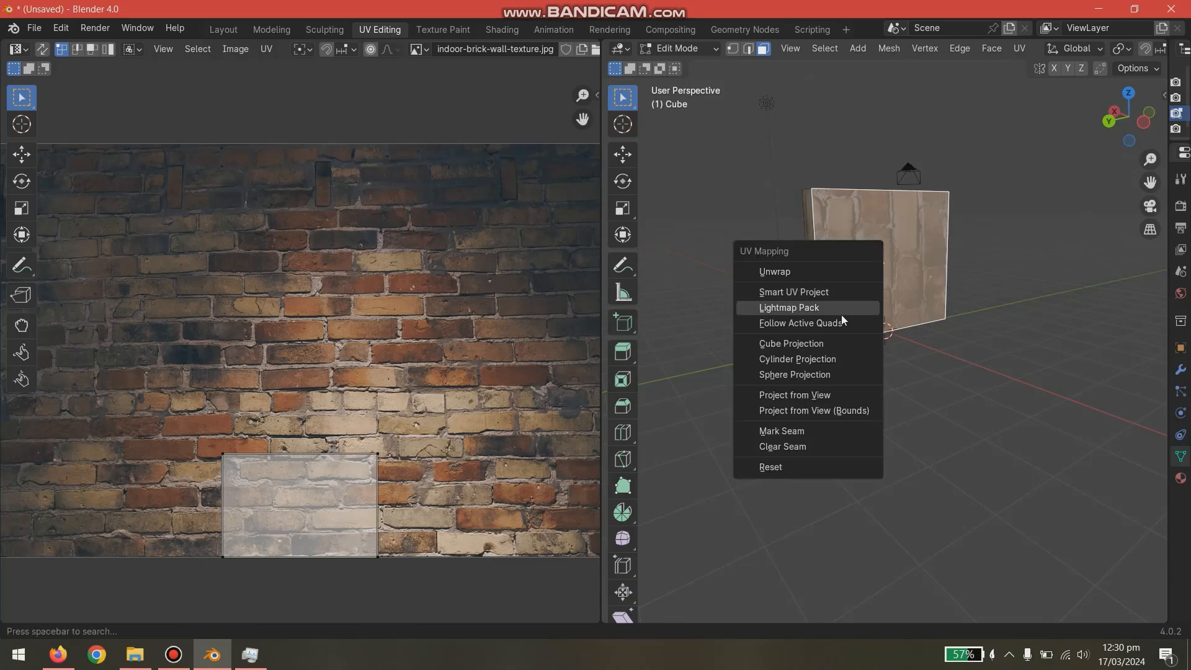
left_click(806, 292)
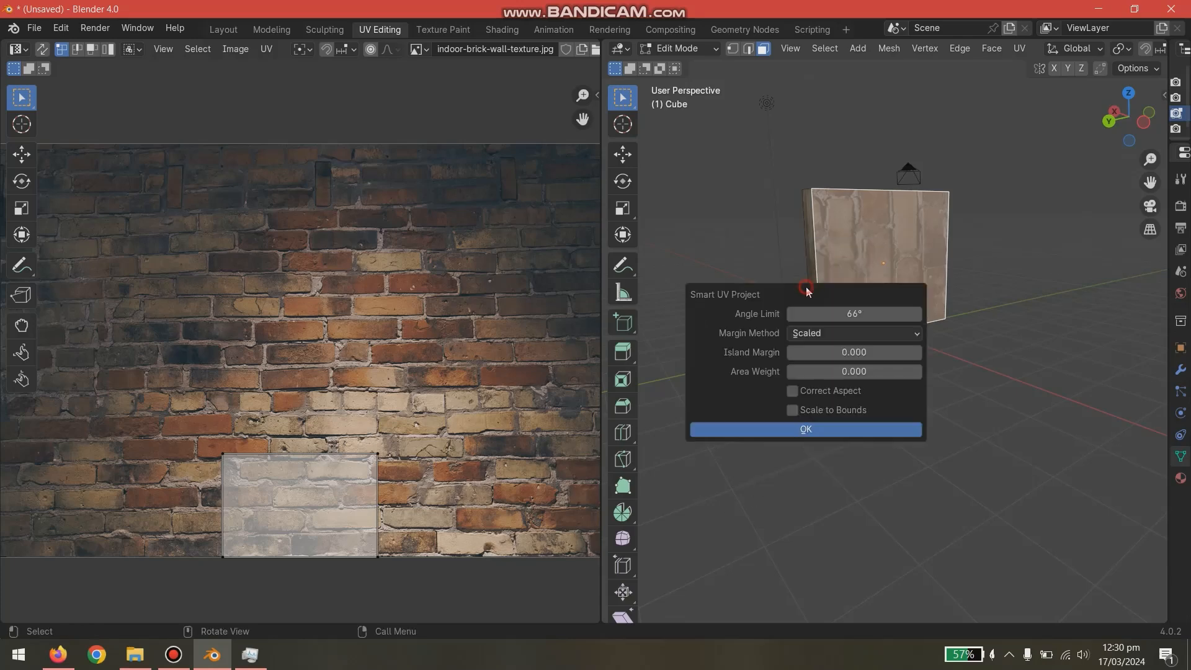
left_click(794, 430)
- Select the wall's large front face together with all of its UVs in the UV editor
middle_click_drag(877, 400, 1040, 250)
left_click(961, 231)
key("a")
scroll(419, 346, "down", 3)
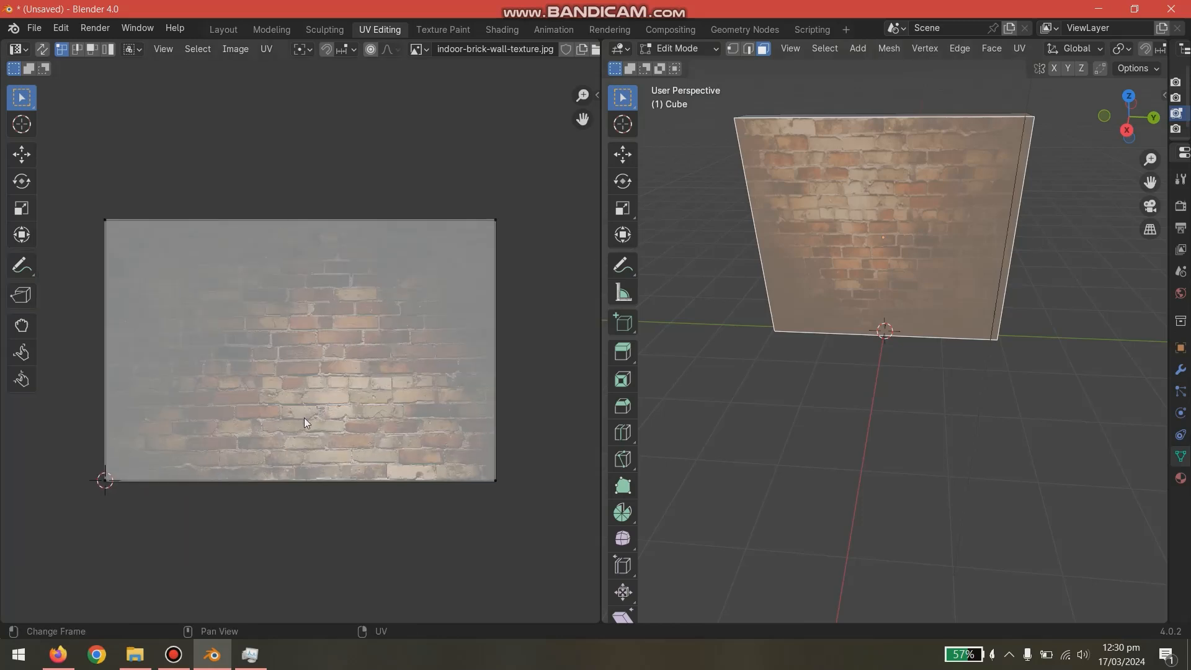
- Try scaling down the front face's UV island, cancel the scaling, and reselect the island
key("s")
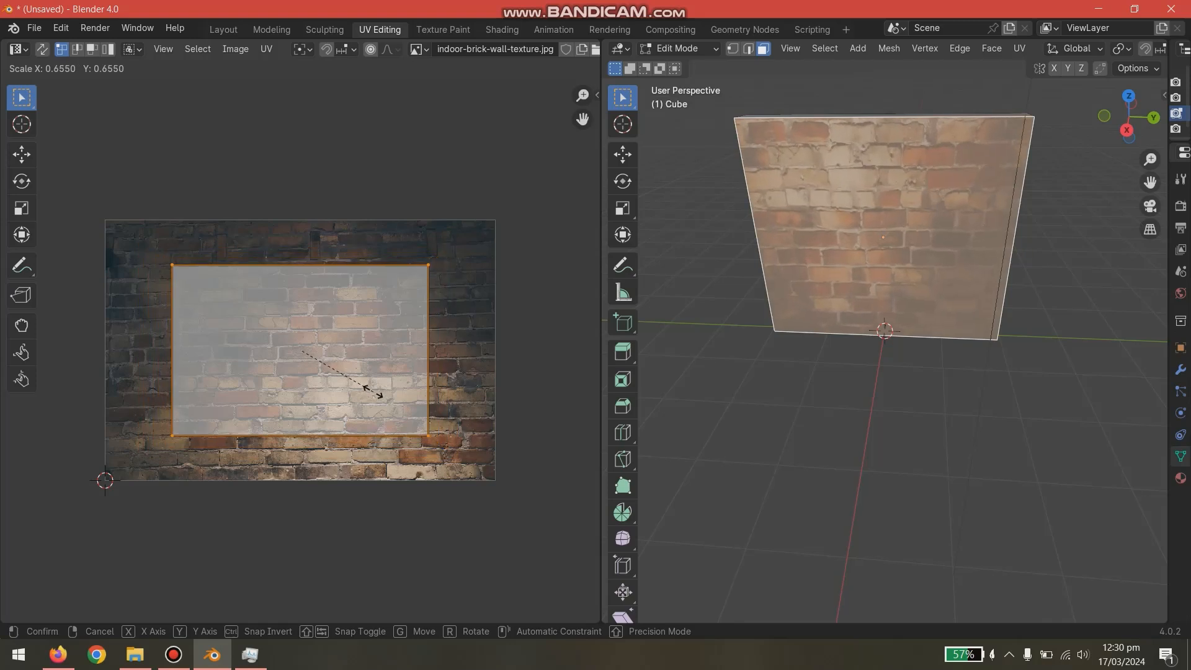
right_click(448, 433)
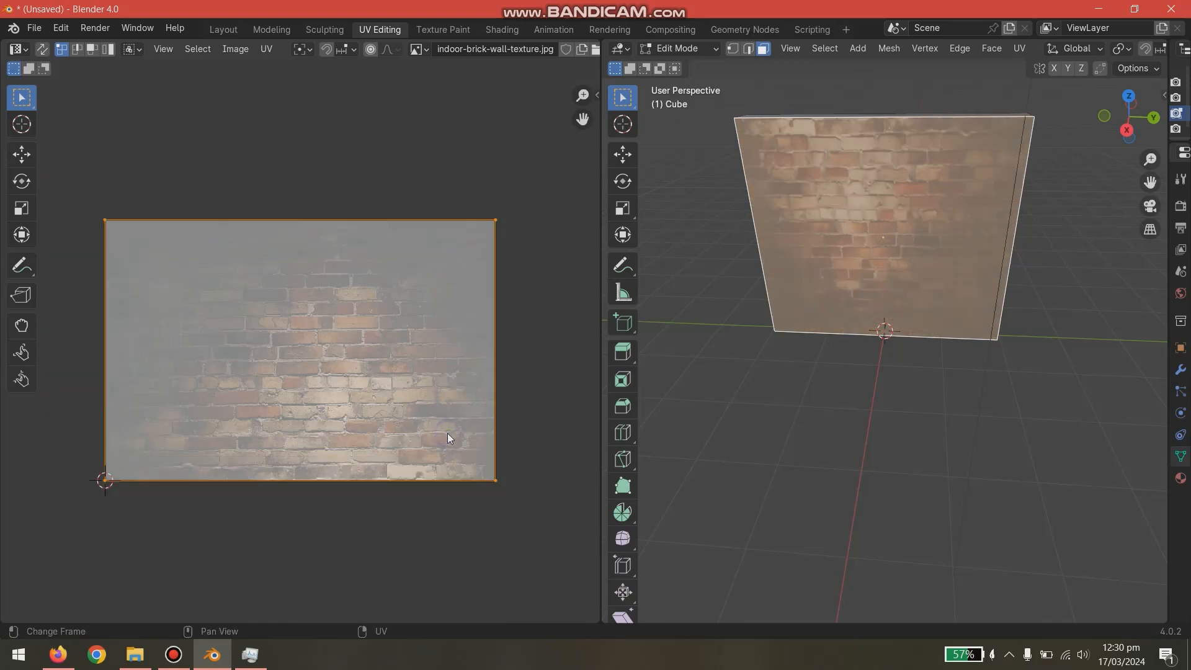
left_click(438, 525)
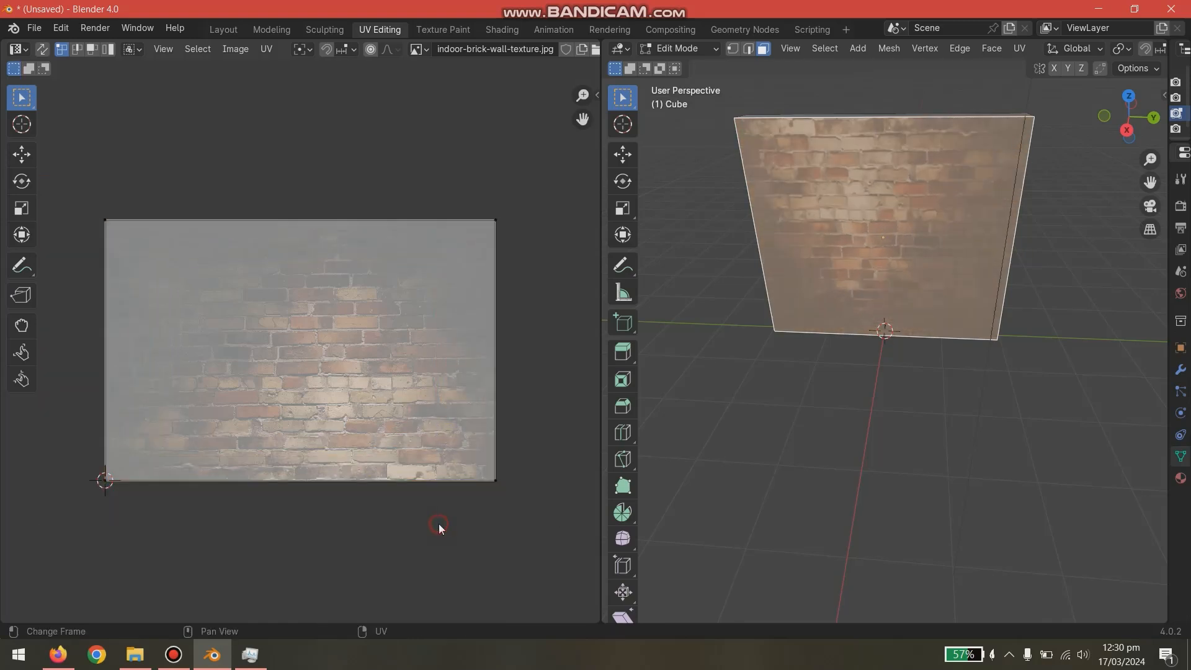
left_click(407, 429)
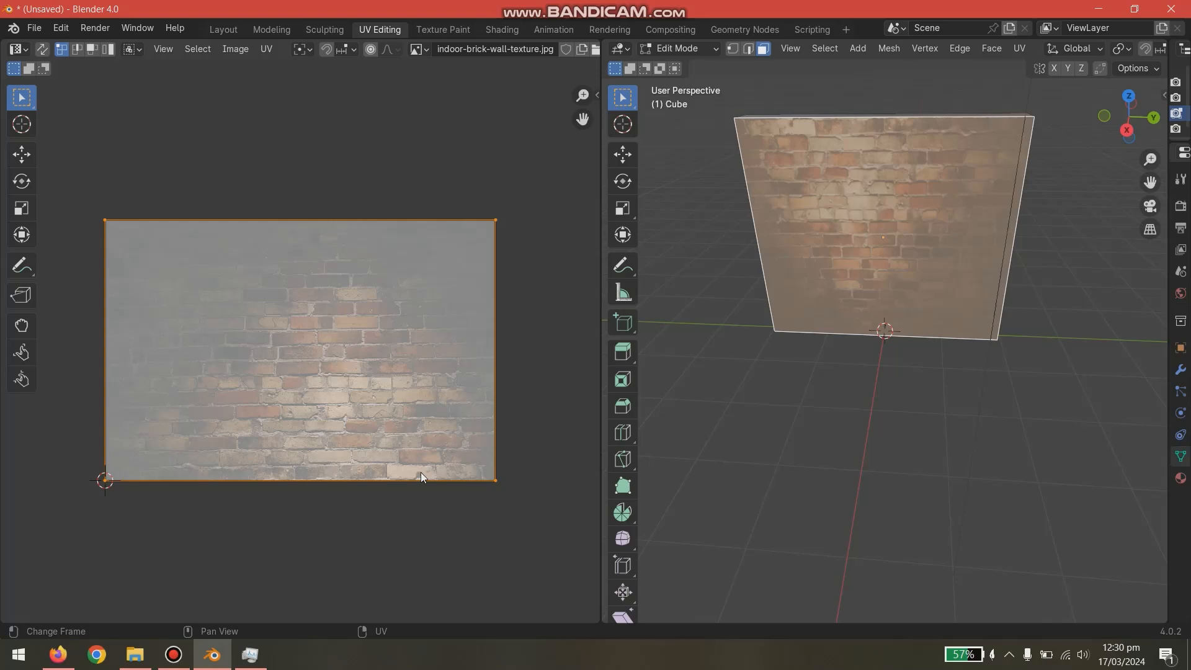